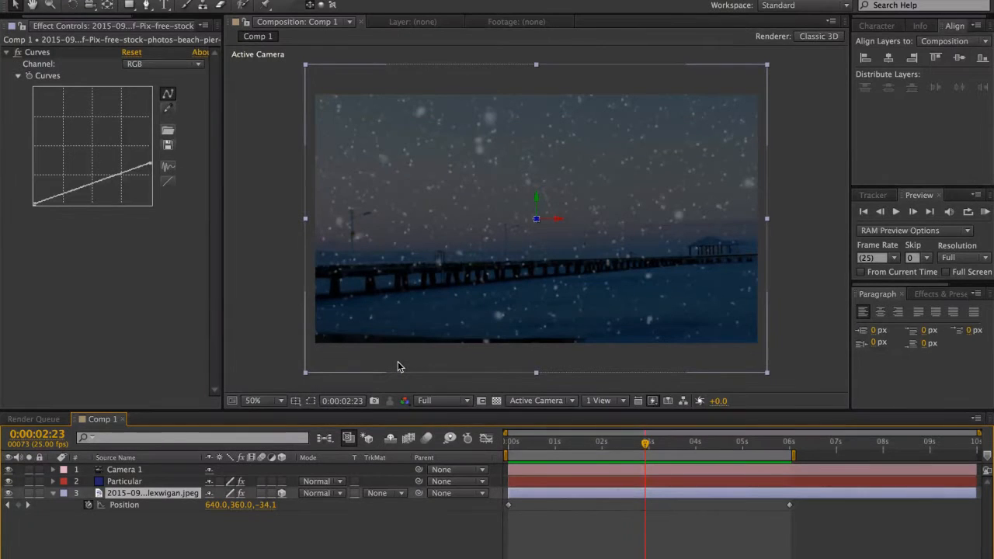
Play a RAM preview of the snowy pier animation in Comp 1 and stop it
{"action": "left_click", "coordinate": [832, 363]}
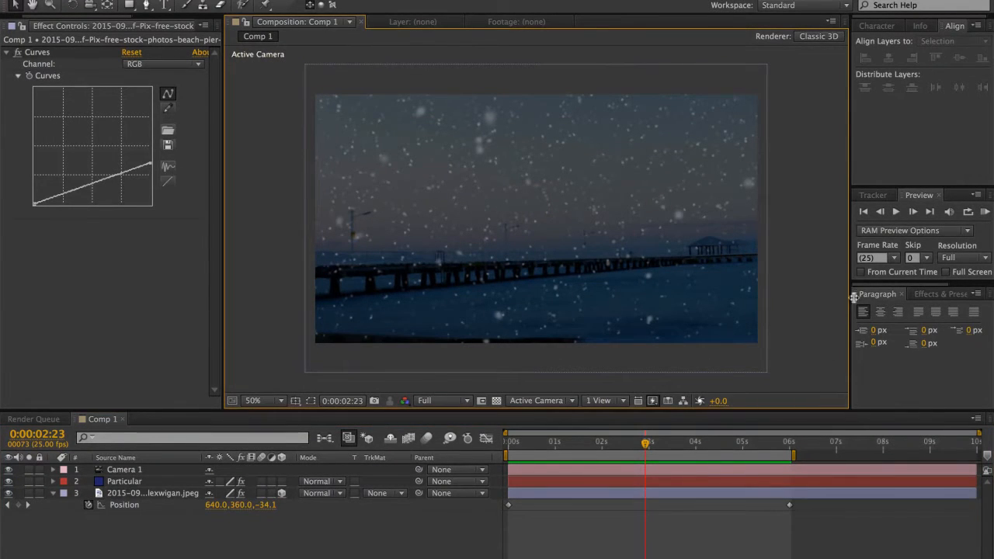
{"action": "left_click", "coordinate": [985, 212]}
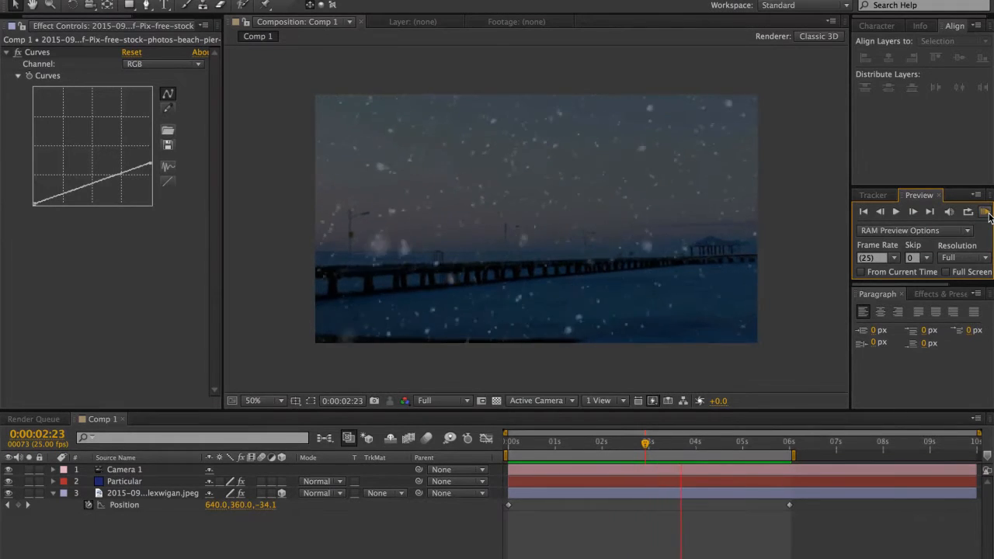
{"action": "key", "text": "space"}
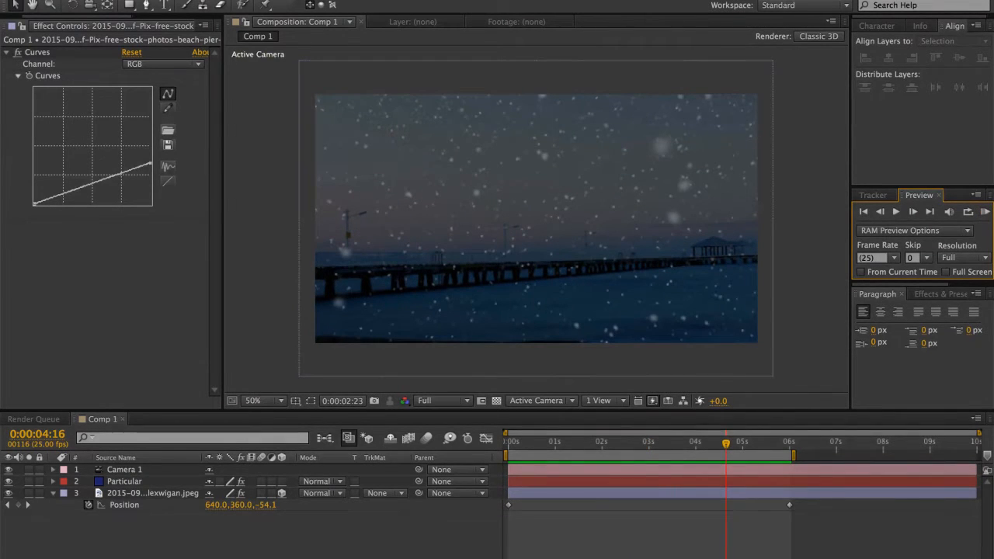
Switch to Chrome and look through page 11 of Life of Pix for the Beach Pier photo
{"action": "key", "text": "super+Tab"}
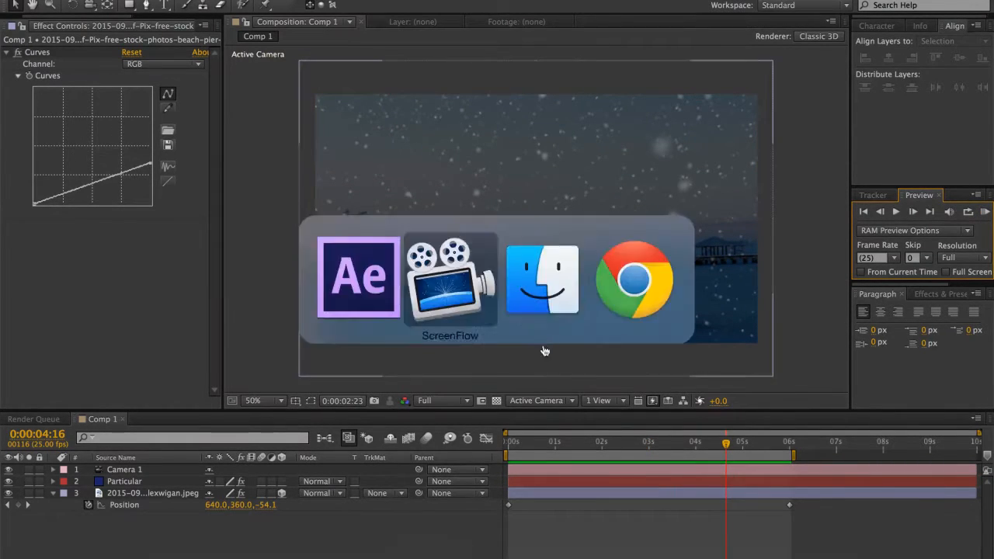
{"action": "key", "text": "super+Tab"}
{"action": "key", "text": "super+Tab"}
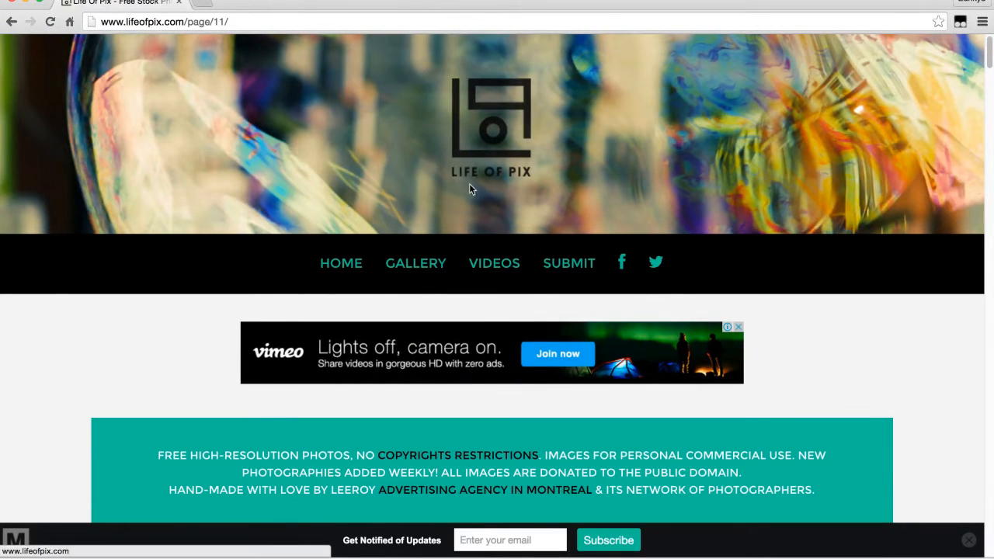
{"action": "scroll", "coordinate": [496, 213], "scroll_direction": "down", "scroll_amount": 20}
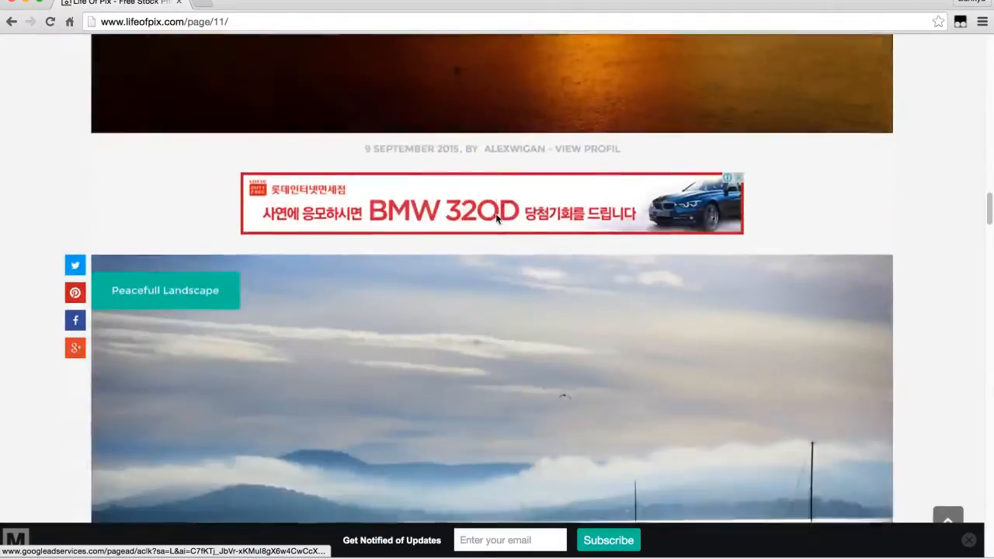
{"action": "scroll", "coordinate": [497, 219], "scroll_direction": "down", "scroll_amount": 20}
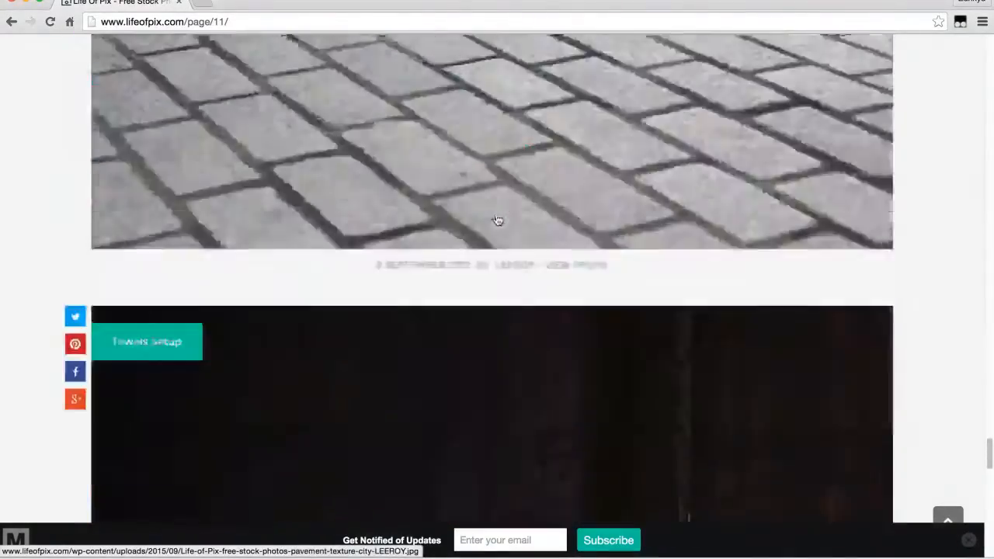
{"action": "scroll", "coordinate": [498, 221], "scroll_direction": "down", "scroll_amount": 10}
{"action": "scroll", "coordinate": [498, 221], "scroll_direction": "up", "scroll_amount": 15}
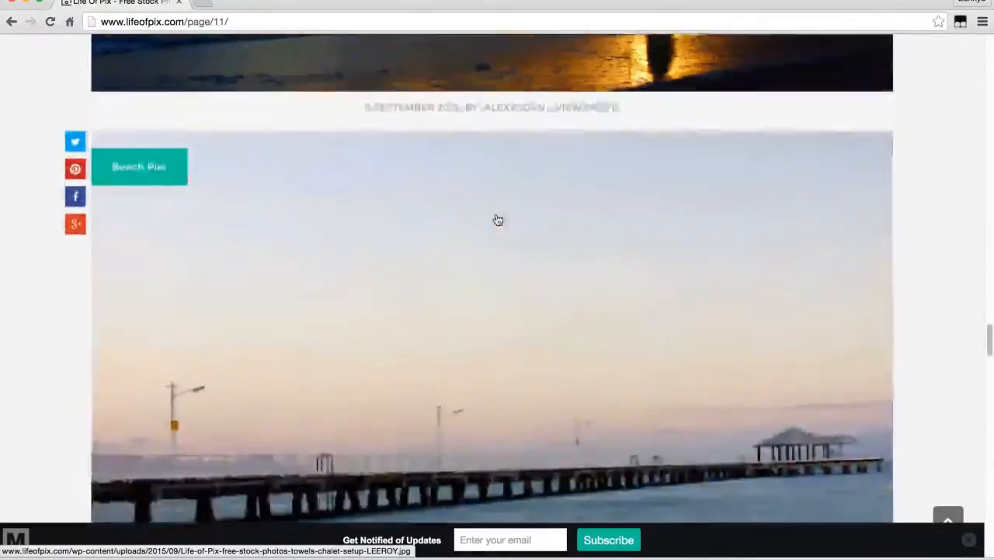
{"action": "scroll", "coordinate": [498, 221], "scroll_direction": "up", "scroll_amount": 4}
{"action": "scroll", "coordinate": [498, 220], "scroll_direction": "down", "scroll_amount": 6}
{"action": "scroll", "coordinate": [498, 220], "scroll_direction": "up", "scroll_amount": 7}
{"action": "scroll", "coordinate": [498, 220], "scroll_direction": "down", "scroll_amount": 5}
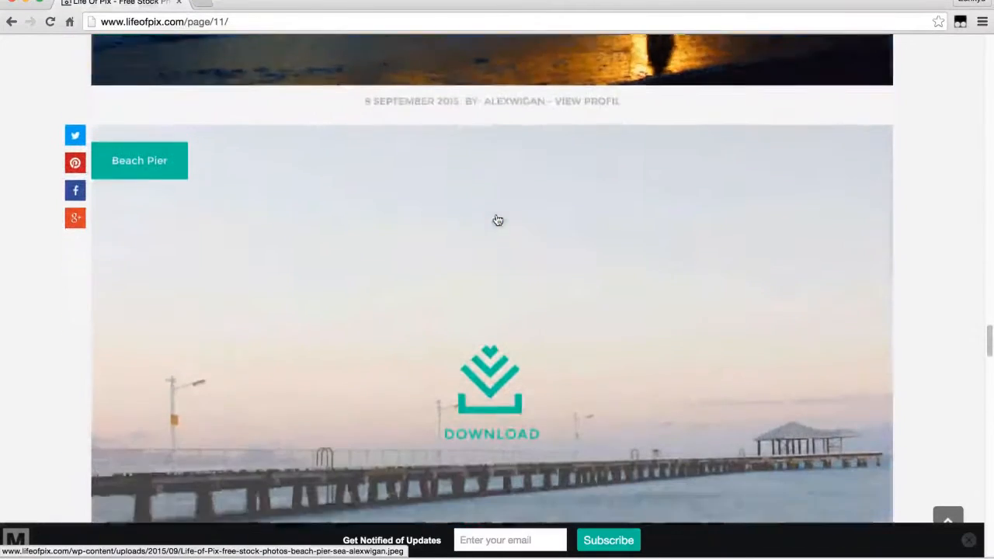
{"action": "scroll", "coordinate": [498, 220], "scroll_direction": "down", "scroll_amount": 1}
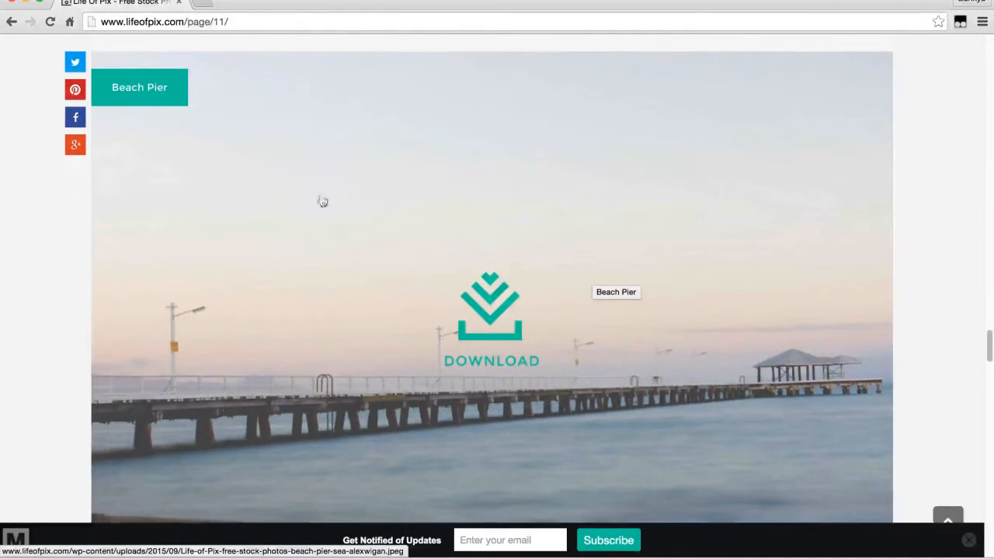
{"action": "scroll", "coordinate": [467, 298], "scroll_direction": "down", "scroll_amount": 1}
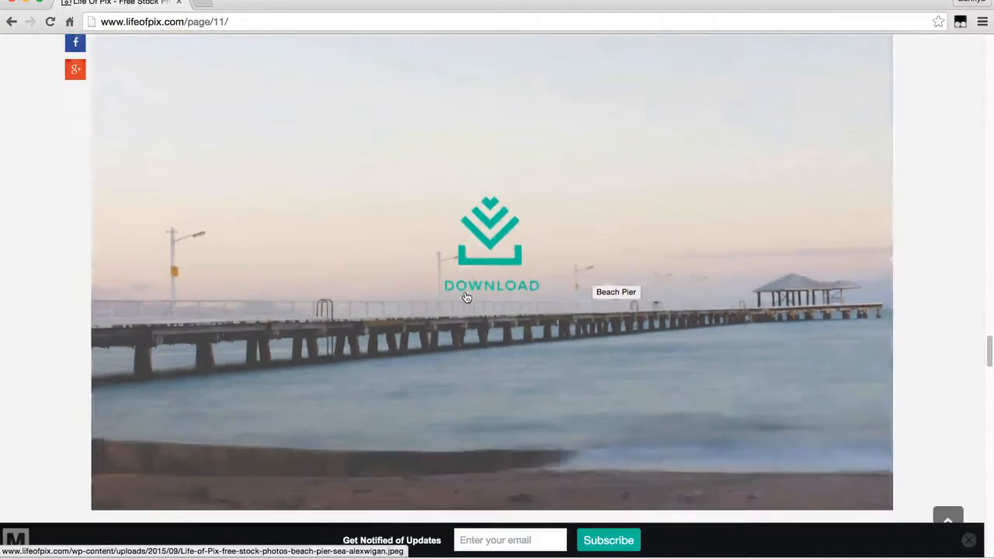
{"action": "scroll", "coordinate": [466, 298], "scroll_direction": "up", "scroll_amount": 1}
{"action": "scroll", "coordinate": [466, 297], "scroll_direction": "down", "scroll_amount": 1}
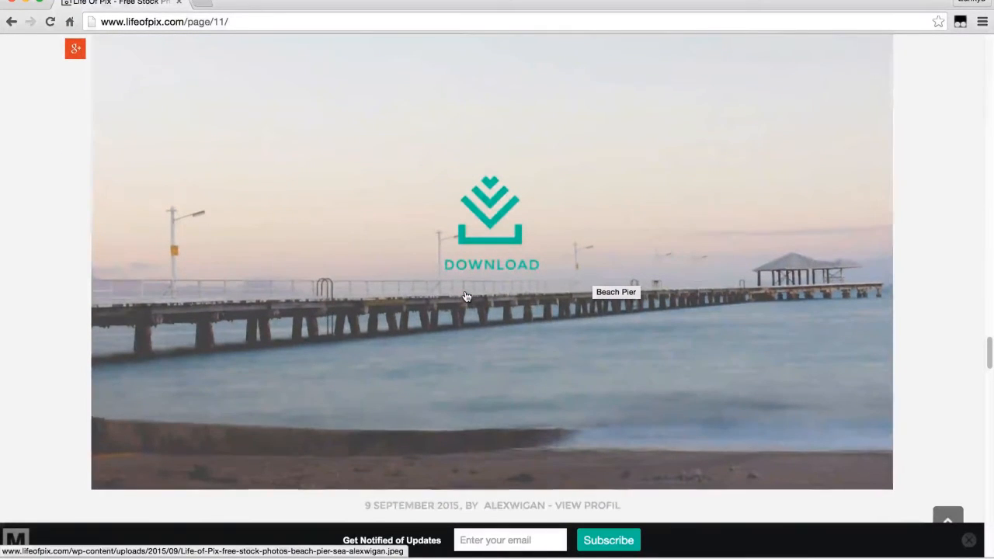
{"action": "scroll", "coordinate": [466, 297], "scroll_direction": "up", "scroll_amount": 1}
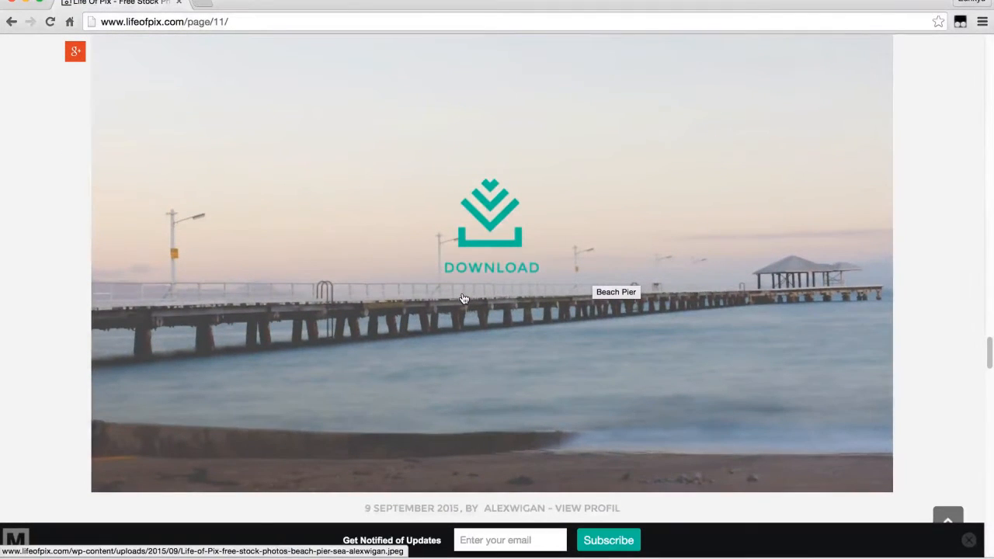
{"action": "scroll", "coordinate": [465, 298], "scroll_direction": "up", "scroll_amount": 1}
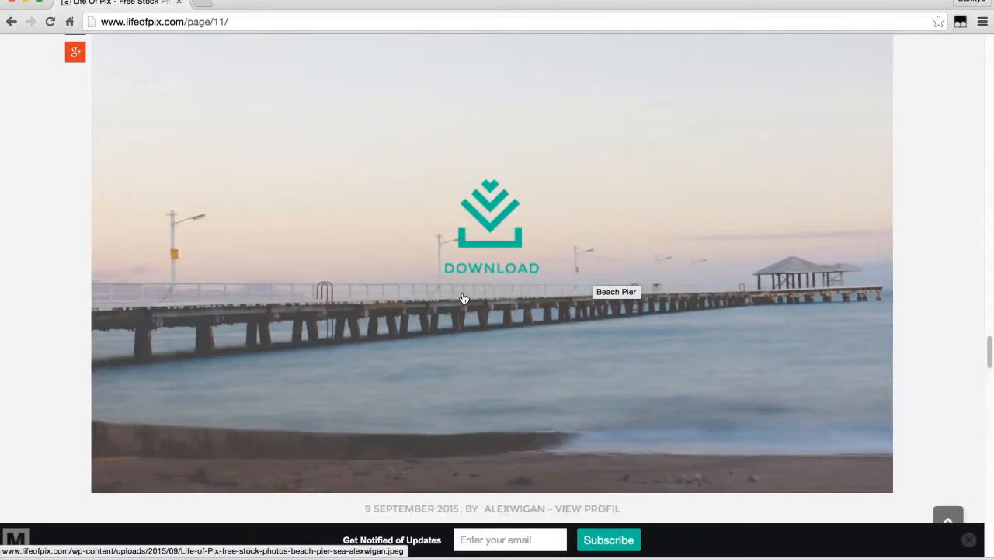
Switch back to After Effects and create a 1280 x 720 composition named Particle snow at 25 fps, lasting 0:00:10:00
{"action": "key", "text": "super+Tab"}
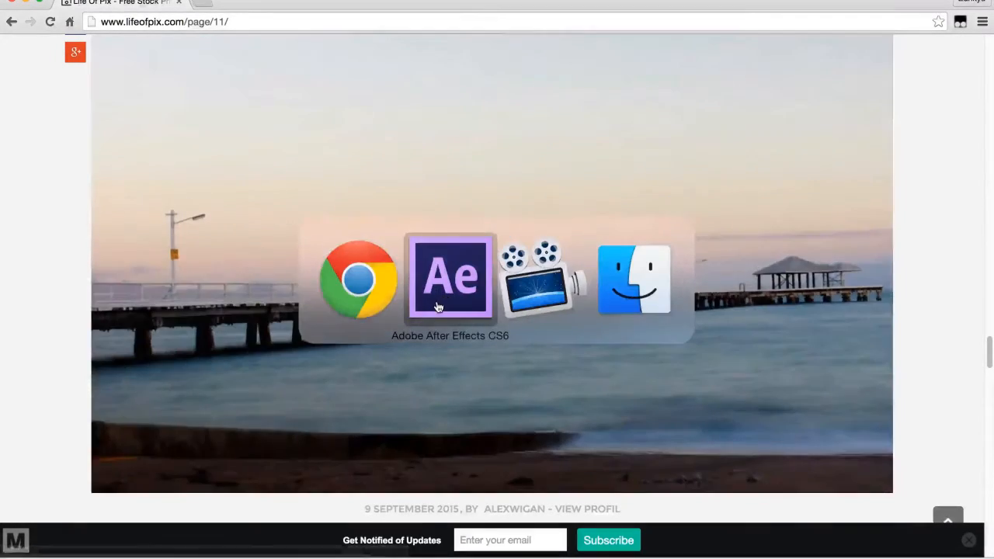
{"action": "left_click", "coordinate": [297, 528]}
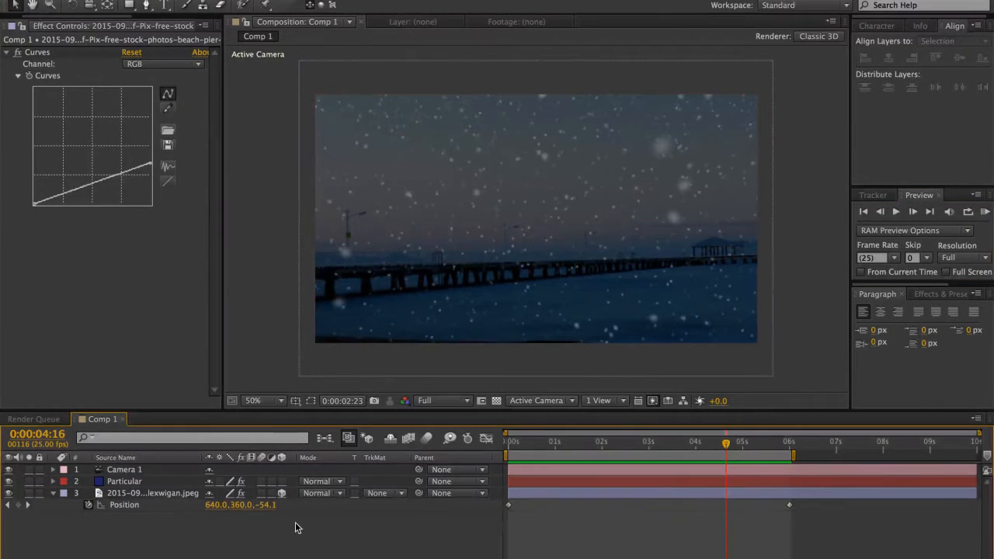
{"action": "key", "text": "super+n"}
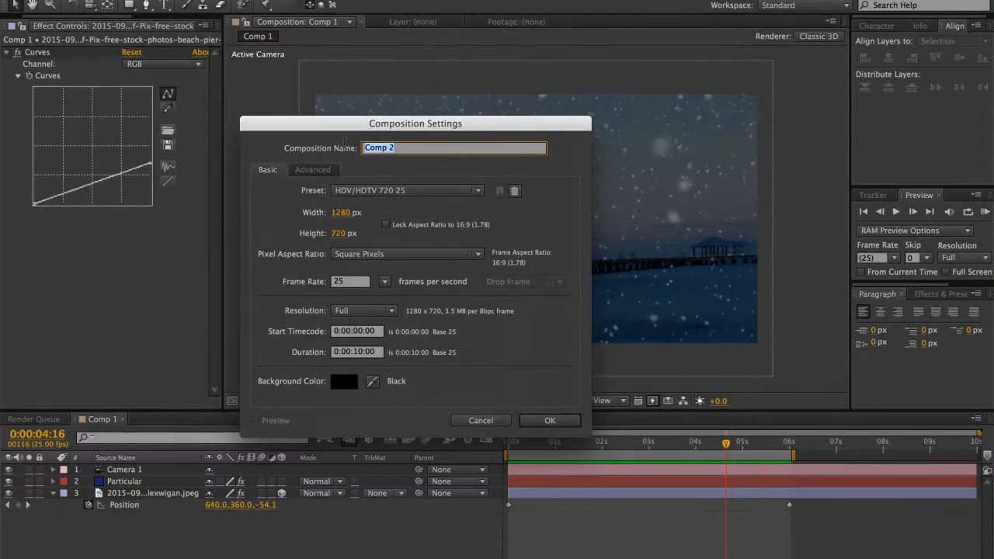
{"action": "type", "text": "Particle snow"}
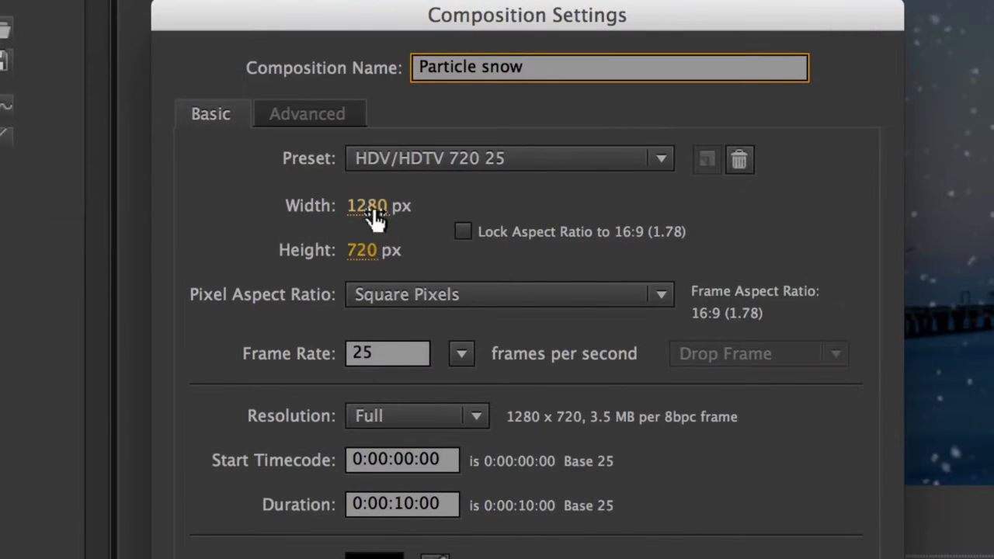
{"action": "left_click", "coordinate": [280, 356]}
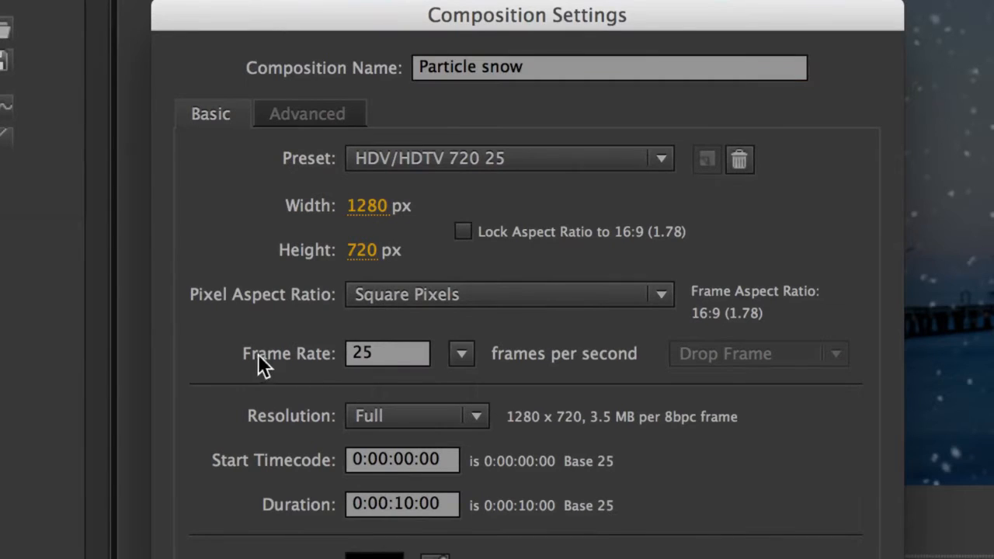
{"action": "left_click", "coordinate": [408, 359]}
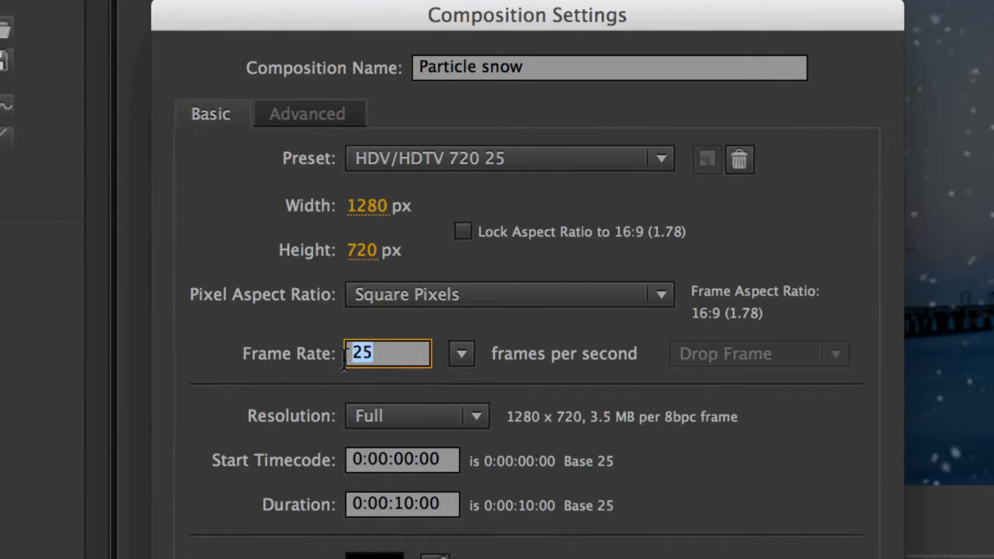
{"action": "double_click", "coordinate": [439, 505]}
{"action": "left_click_drag", "start_coordinate": [444, 504], "coordinate": [367, 504]}
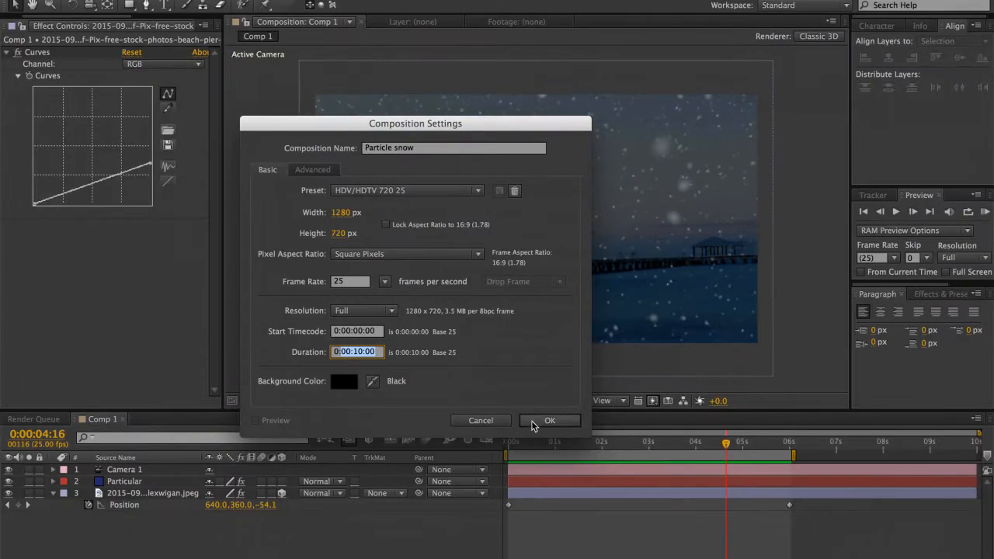
{"action": "left_click", "coordinate": [534, 420]}
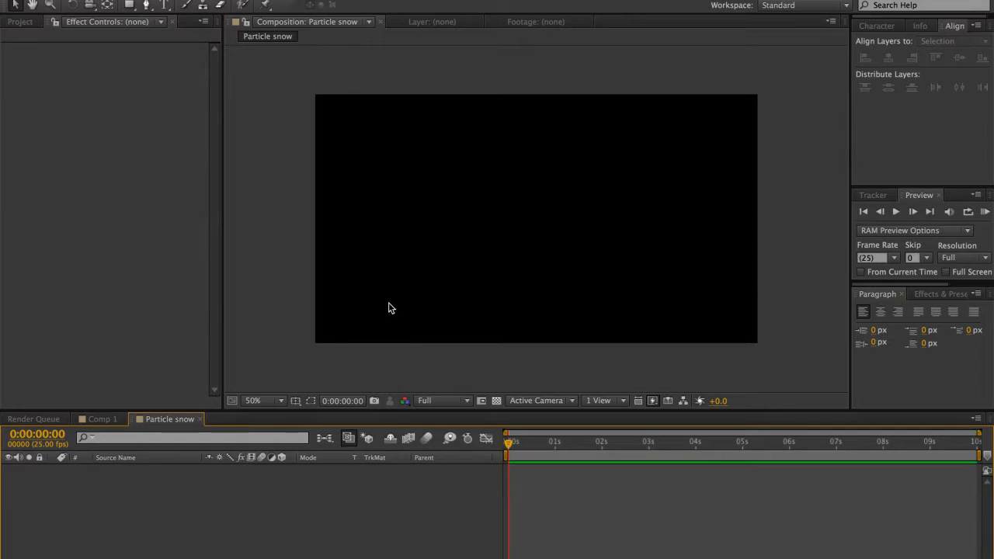
Fit the composition view, preview the beach pier JPEG footage, and add it as a layer to the Particle snow composition
{"action": "left_click", "coordinate": [20, 21]}
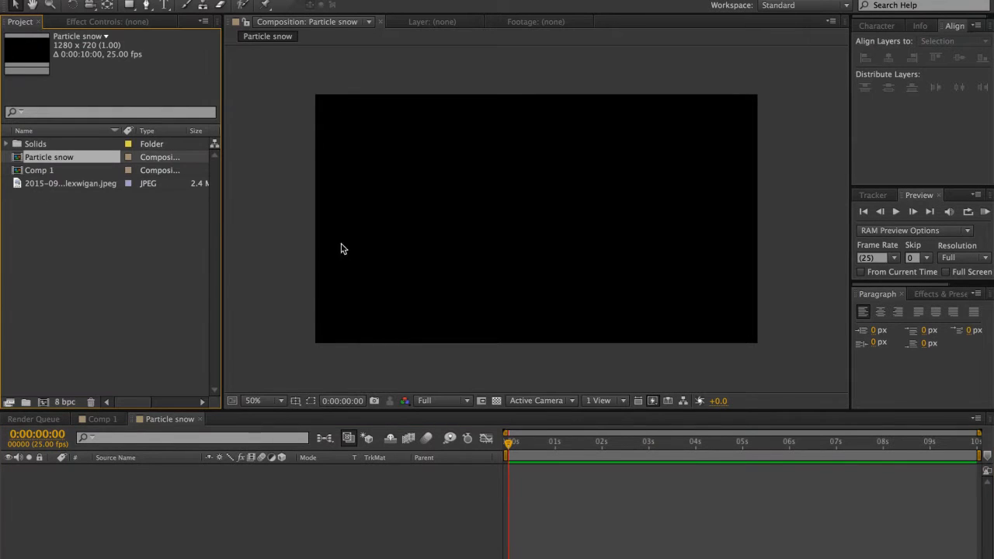
{"action": "key", "text": "comma"}
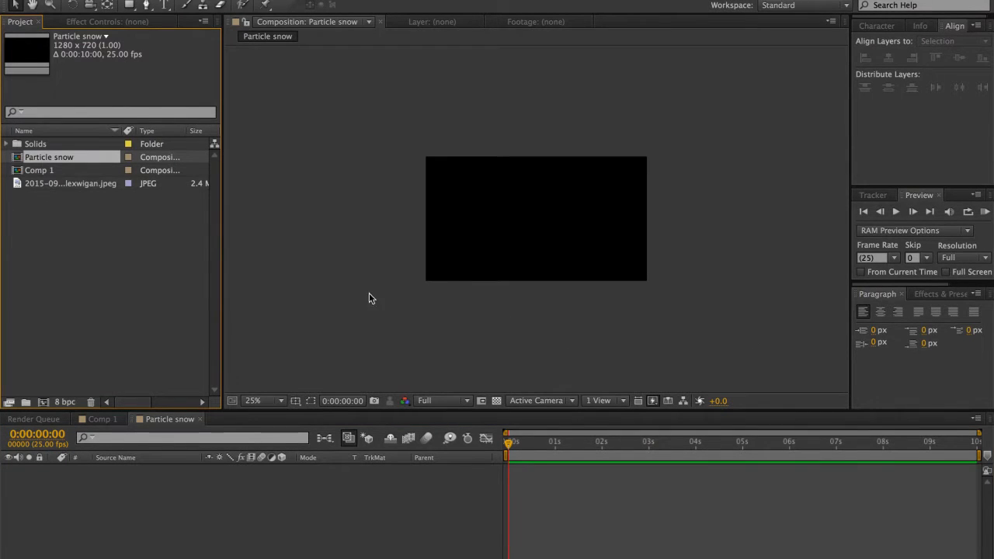
{"action": "key", "text": "period"}
{"action": "key", "text": "period"}
{"action": "key", "text": "comma"}
{"action": "left_click", "coordinate": [258, 400]}
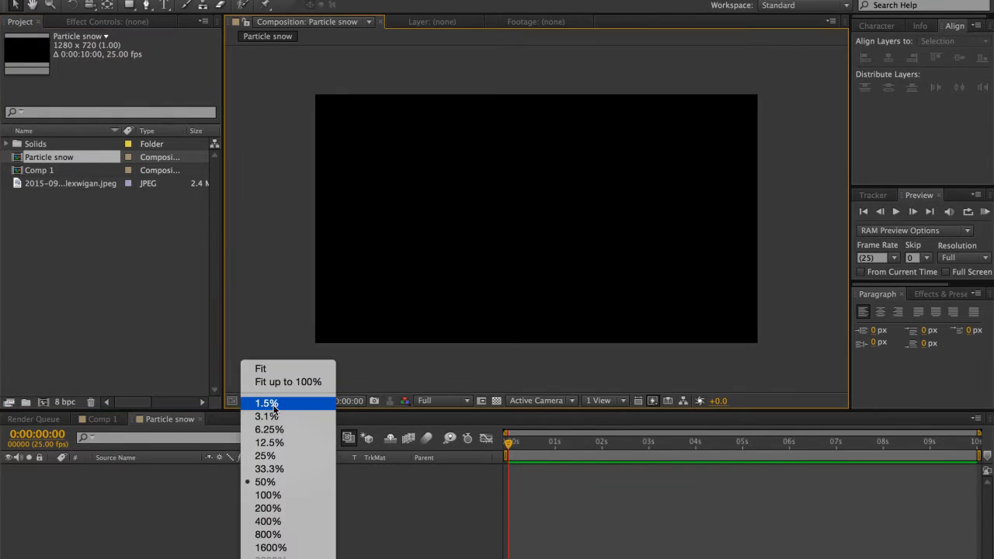
{"action": "left_click", "coordinate": [283, 369]}
{"action": "double_click", "coordinate": [63, 185]}
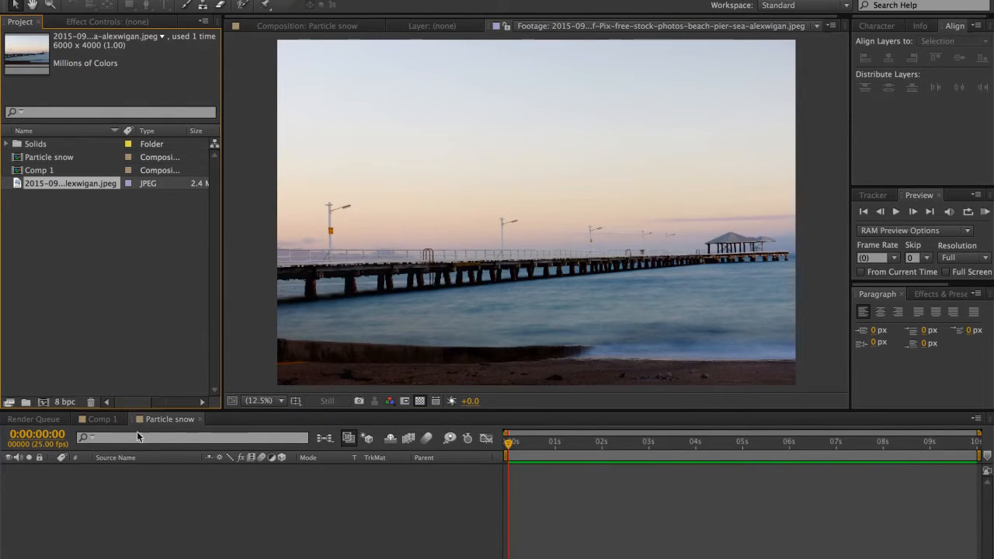
{"action": "left_click_drag", "start_coordinate": [137, 432], "coordinate": [147, 478]}
Scale the beach pier photo down to about 23.2% and reveal its Scale property
{"action": "scroll", "coordinate": [523, 295], "scroll_direction": "down", "scroll_amount": 3}
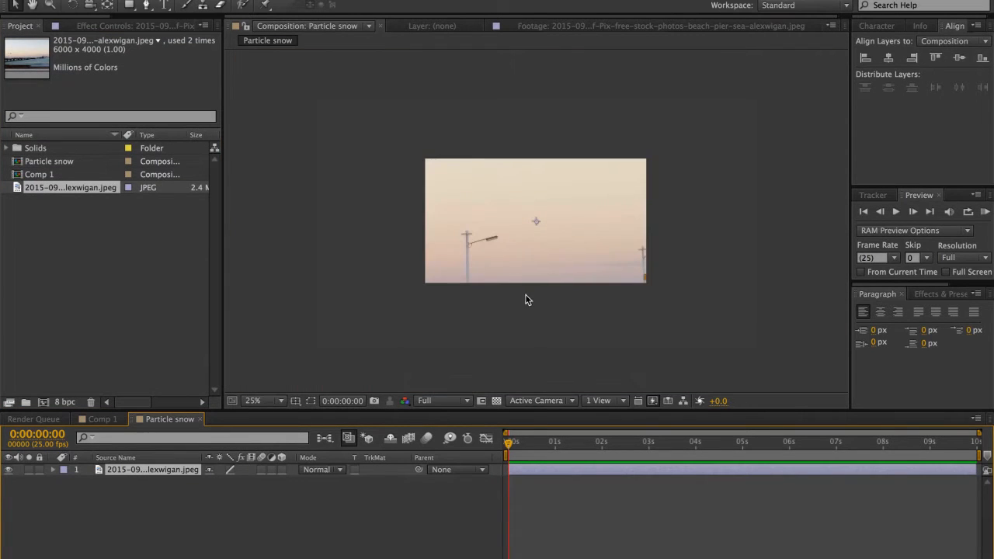
{"action": "scroll", "coordinate": [524, 295], "scroll_direction": "down", "scroll_amount": 4}
{"action": "scroll", "coordinate": [566, 275], "scroll_direction": "up", "scroll_amount": 2}
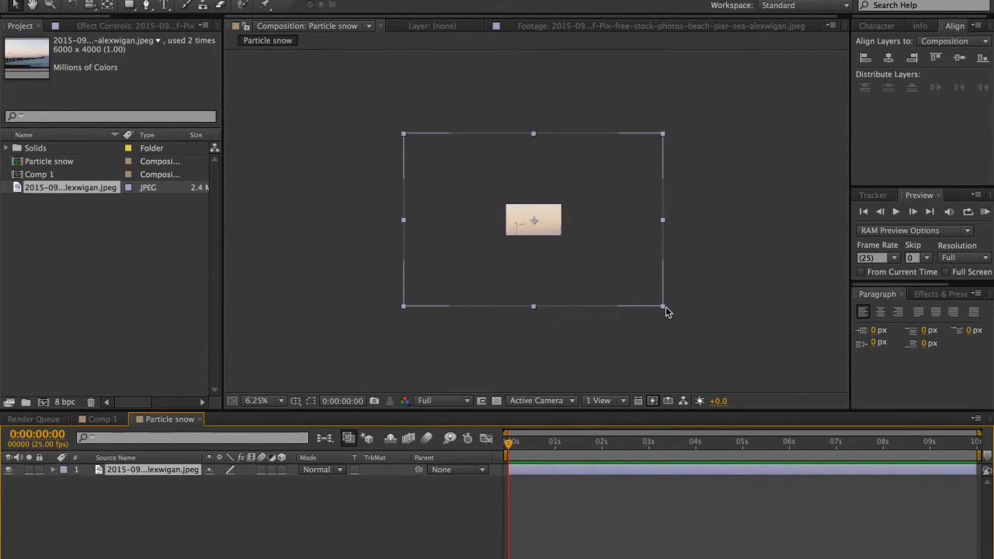
{"action": "left_click_drag", "start_coordinate": [665, 312], "coordinate": [564, 259]}
{"action": "key", "text": "s"}
Reduce the beach pier photo to 21.4% scale and move it up so its lower edge meets the frame's lower edge
{"action": "scroll", "coordinate": [552, 231], "scroll_direction": "up", "scroll_amount": 7}
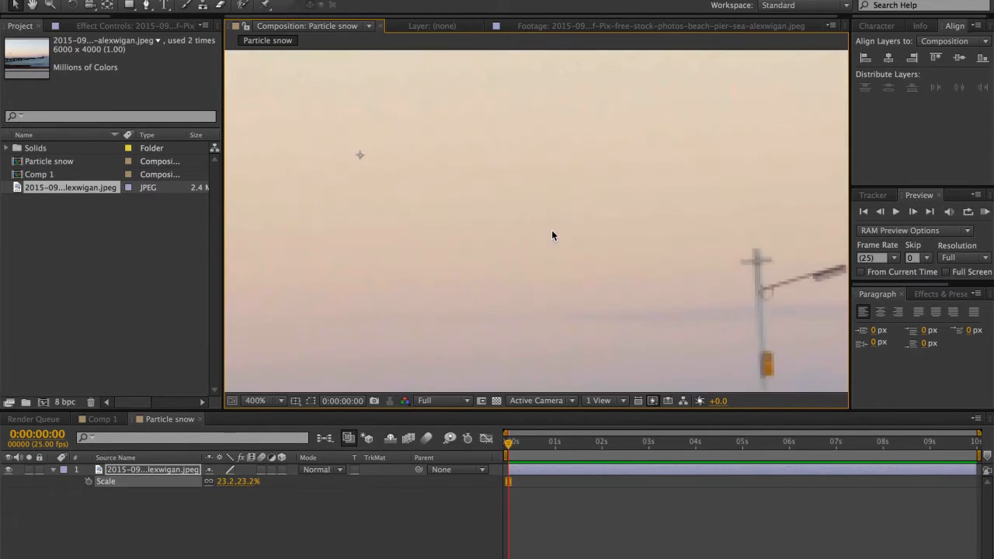
{"action": "scroll", "coordinate": [552, 231], "scroll_direction": "down", "scroll_amount": 2}
{"action": "scroll", "coordinate": [552, 231], "scroll_direction": "down", "scroll_amount": 2}
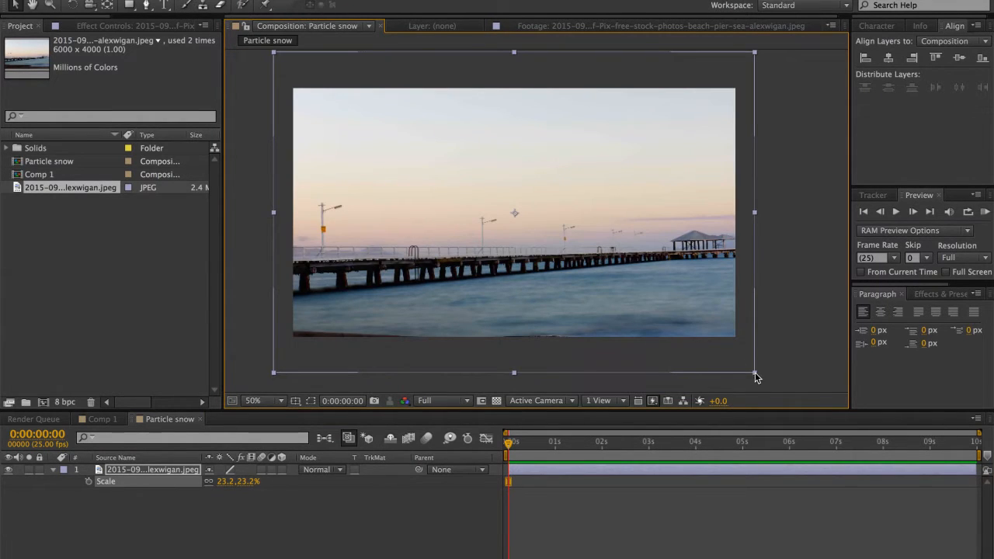
{"action": "left_click_drag", "start_coordinate": [755, 373], "coordinate": [739, 365]}
{"action": "left_click_drag", "start_coordinate": [613, 295], "coordinate": [609, 263]}
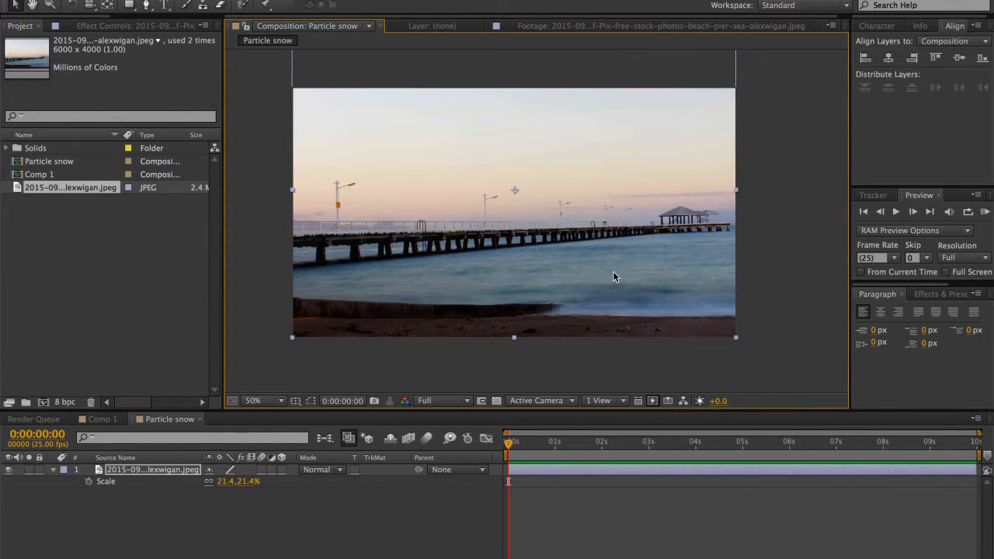
{"action": "left_click", "coordinate": [409, 529]}
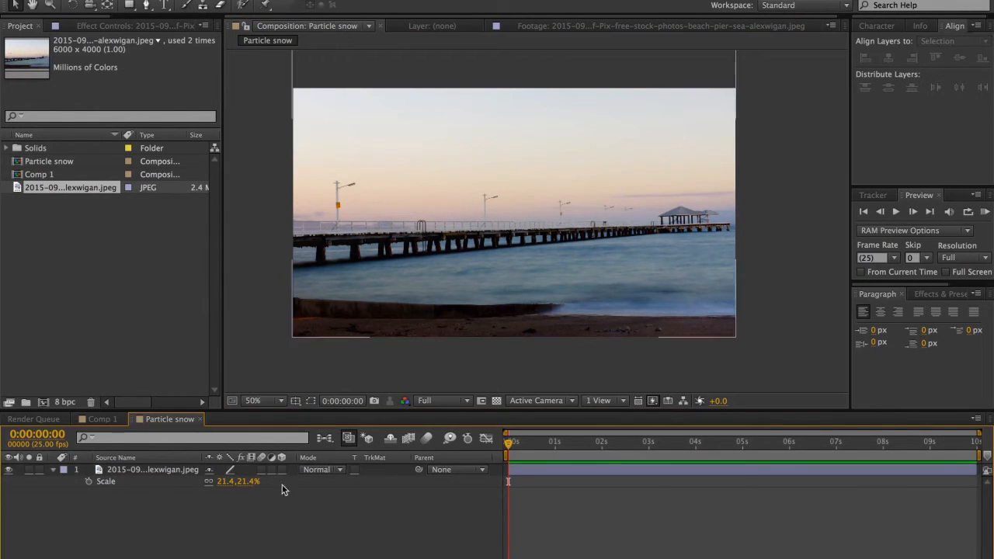
Apply a Curves effect to the beach pier photo and lower the highlight end of the RGB curve to about half height
{"action": "left_click", "coordinate": [177, 470]}
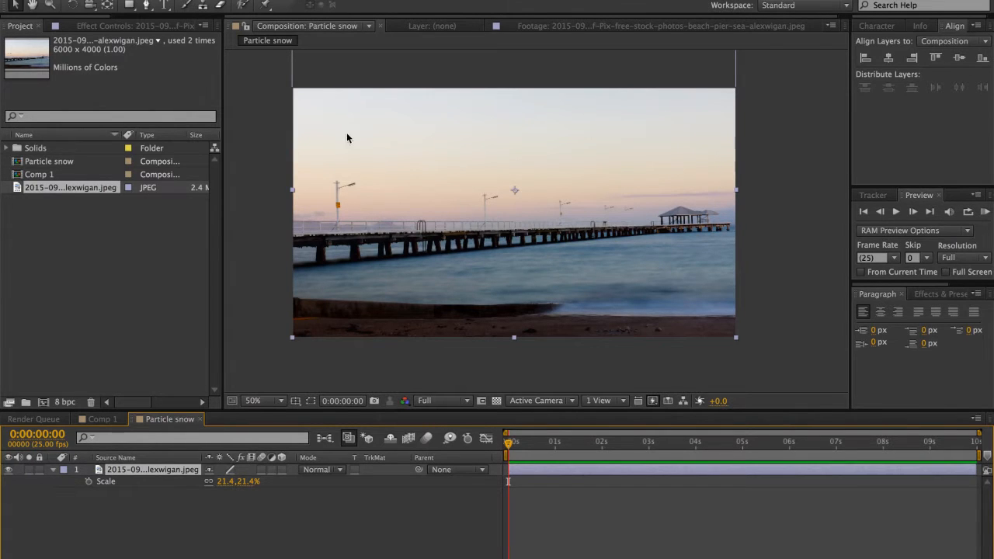
{"action": "left_click", "coordinate": [251, 0]}
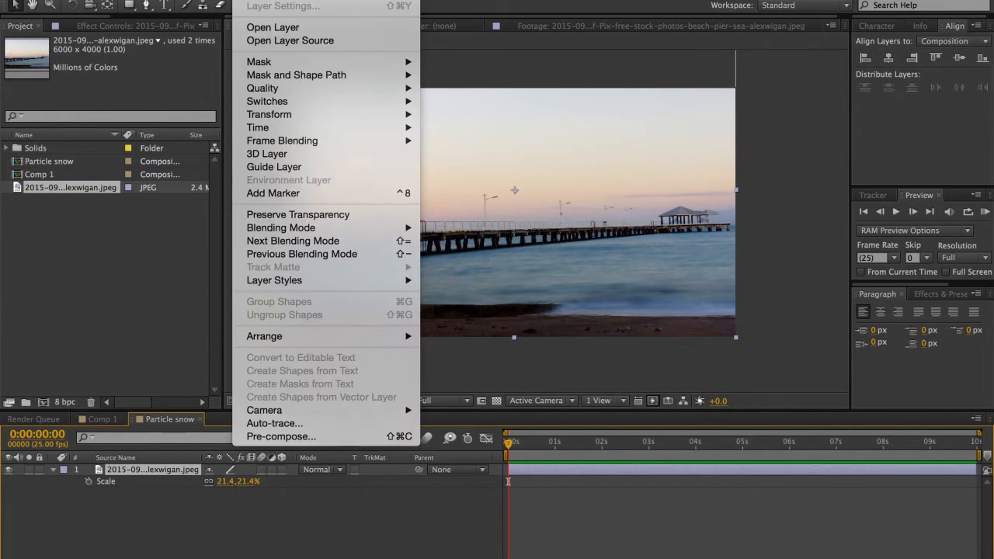
{"action": "left_click", "coordinate": [118, 485]}
{"action": "left_click", "coordinate": [333, 0]}
{"action": "mouse_move", "coordinate": [290, 0]}
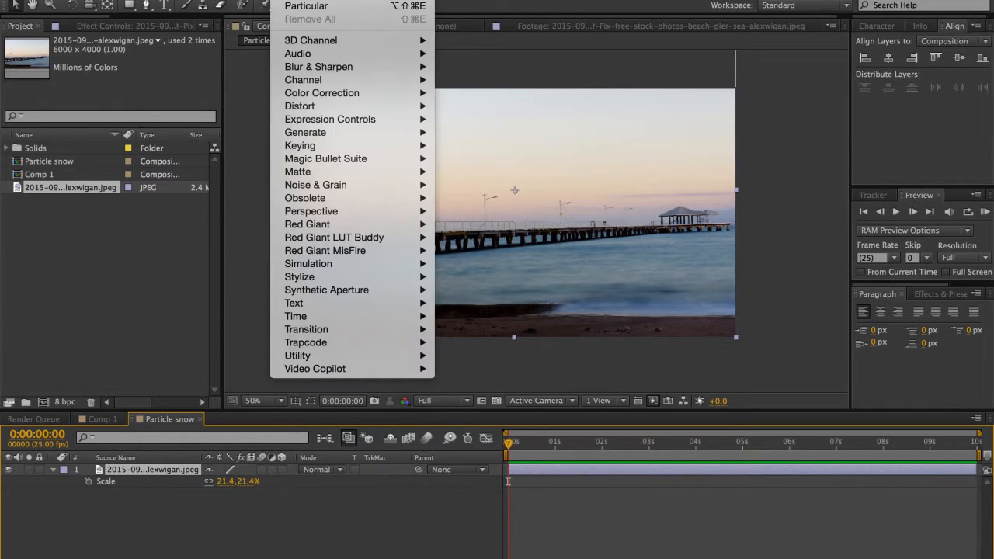
{"action": "mouse_move", "coordinate": [328, 98]}
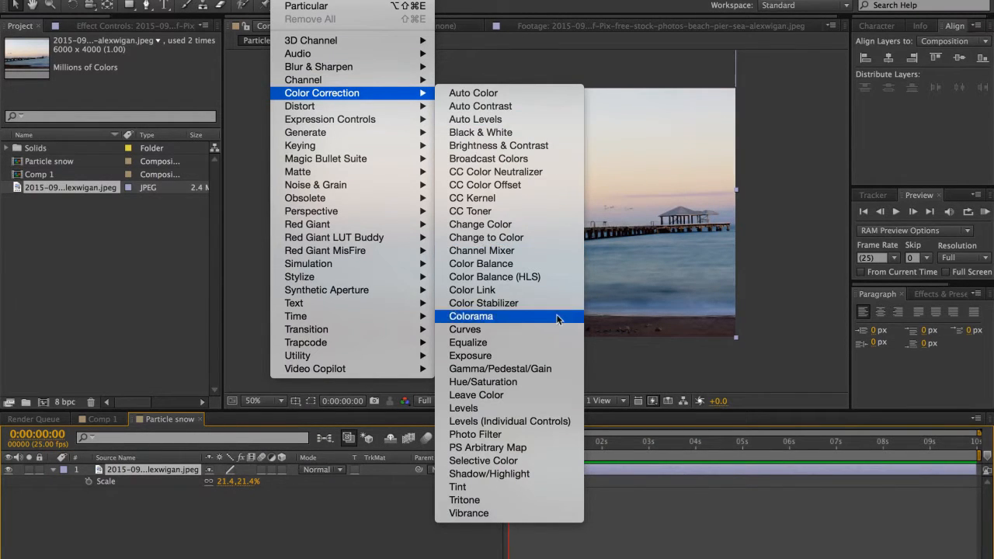
{"action": "left_click", "coordinate": [466, 329]}
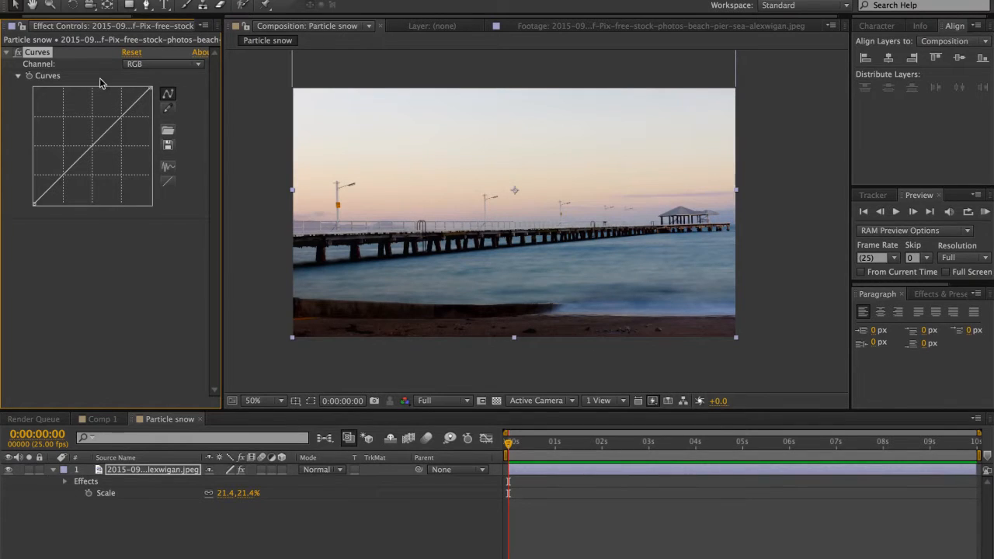
{"action": "left_click_drag", "start_coordinate": [148, 89], "coordinate": [161, 140]}
Pull the Curves midpoint down in the Red channel and slightly down in the Green channel to cool the photo
{"action": "left_click", "coordinate": [148, 66]}
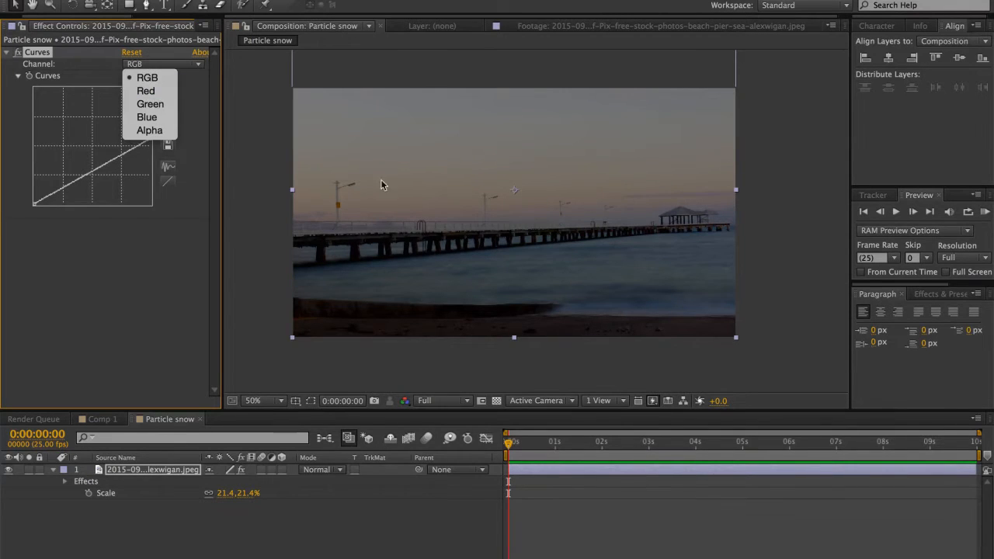
{"action": "left_click", "coordinate": [146, 91]}
{"action": "left_click_drag", "start_coordinate": [94, 142], "coordinate": [105, 153]}
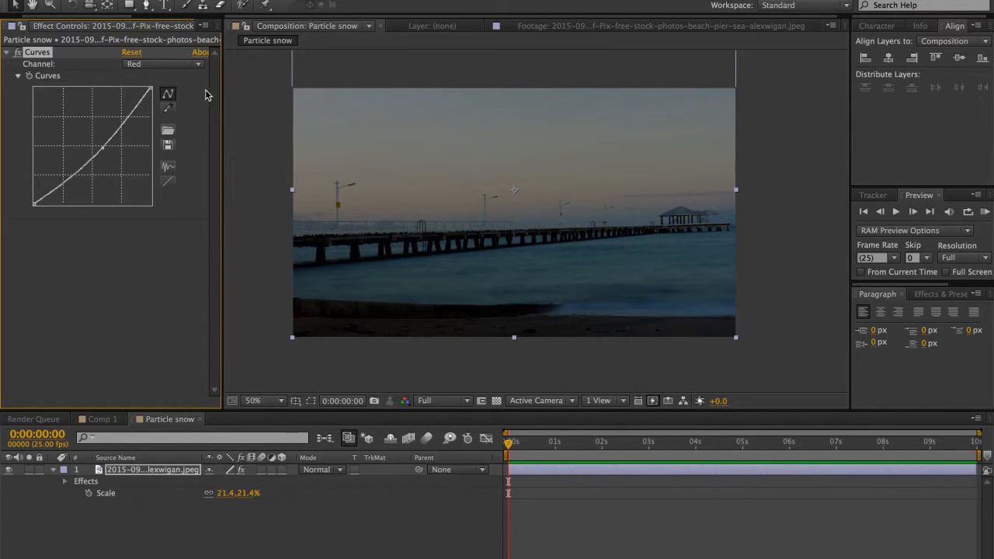
{"action": "left_click", "coordinate": [187, 65]}
{"action": "left_click", "coordinate": [144, 102]}
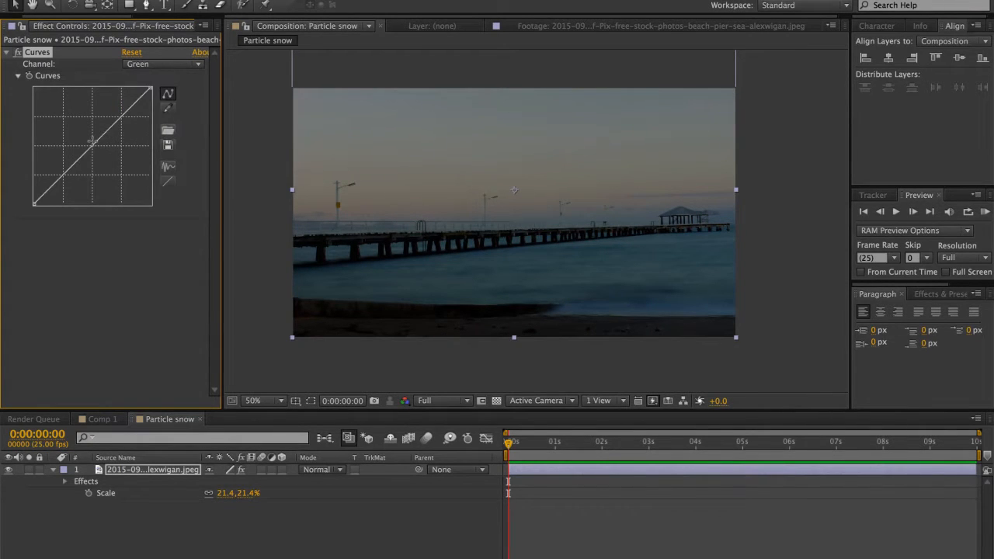
{"action": "left_click_drag", "start_coordinate": [92, 141], "coordinate": [97, 144]}
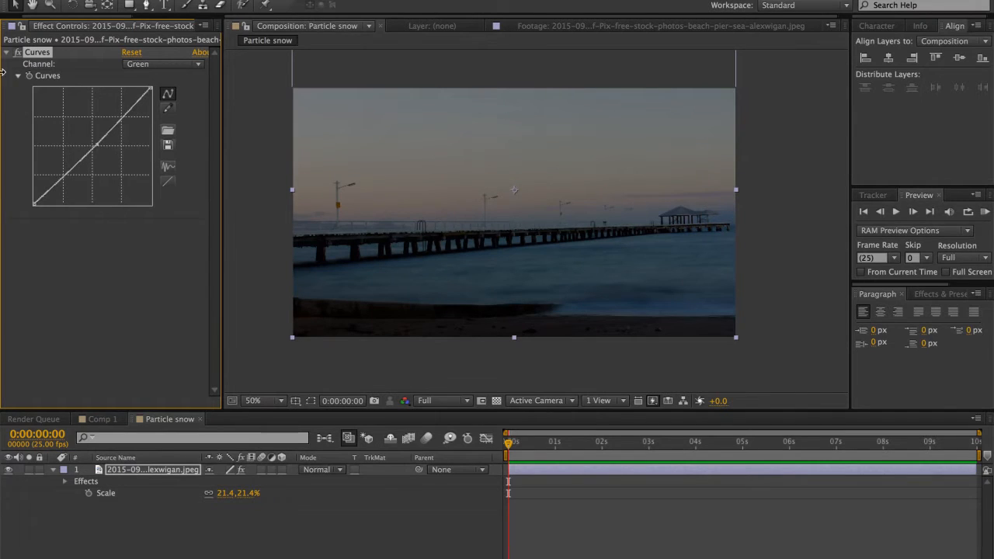
Fit the composition in the viewer and compare the beach pier photo with the Curves effect disabled and enabled
{"action": "left_click", "coordinate": [270, 398]}
{"action": "left_click", "coordinate": [262, 366]}
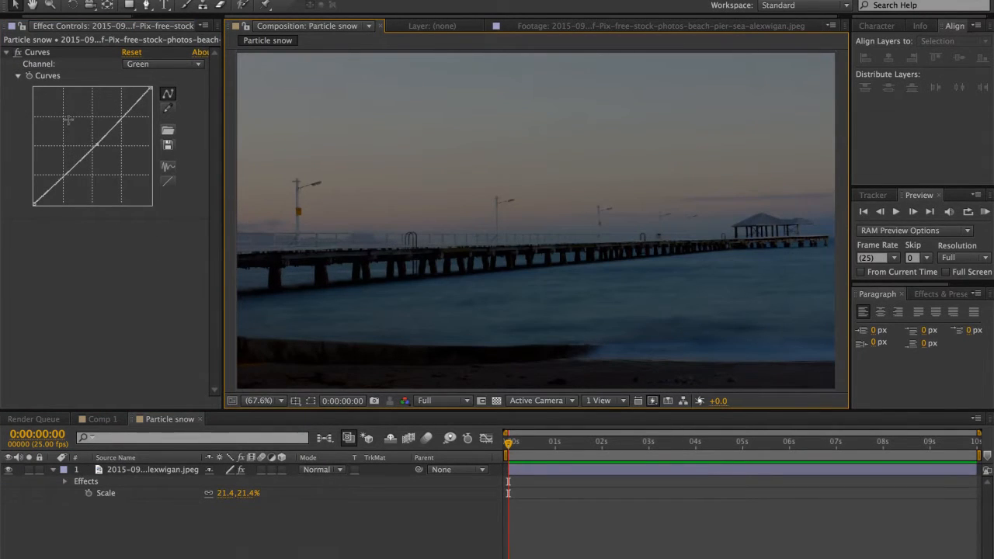
{"action": "left_click", "coordinate": [16, 53]}
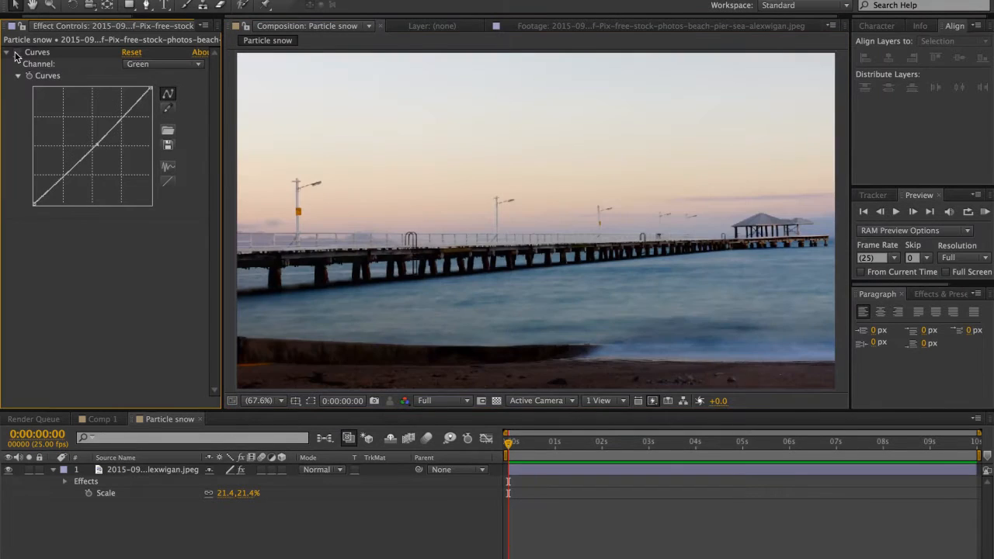
{"action": "left_click", "coordinate": [16, 55]}
{"action": "left_click", "coordinate": [17, 54]}
{"action": "left_click", "coordinate": [16, 55]}
{"action": "left_click", "coordinate": [16, 54]}
{"action": "left_click", "coordinate": [16, 54]}
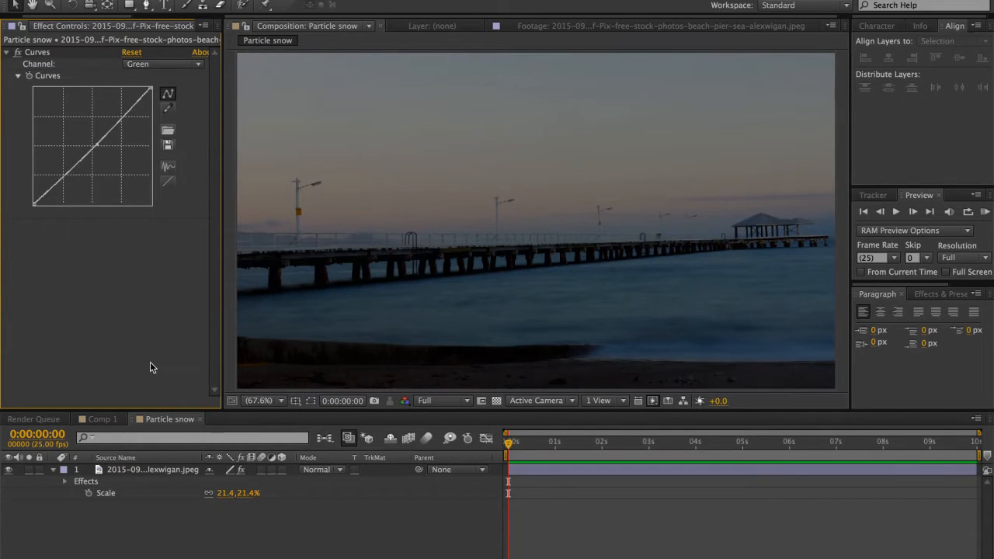
Rename the beach pier photo layer as Background, collapse its properties and deselect it
{"action": "left_click", "coordinate": [152, 474]}
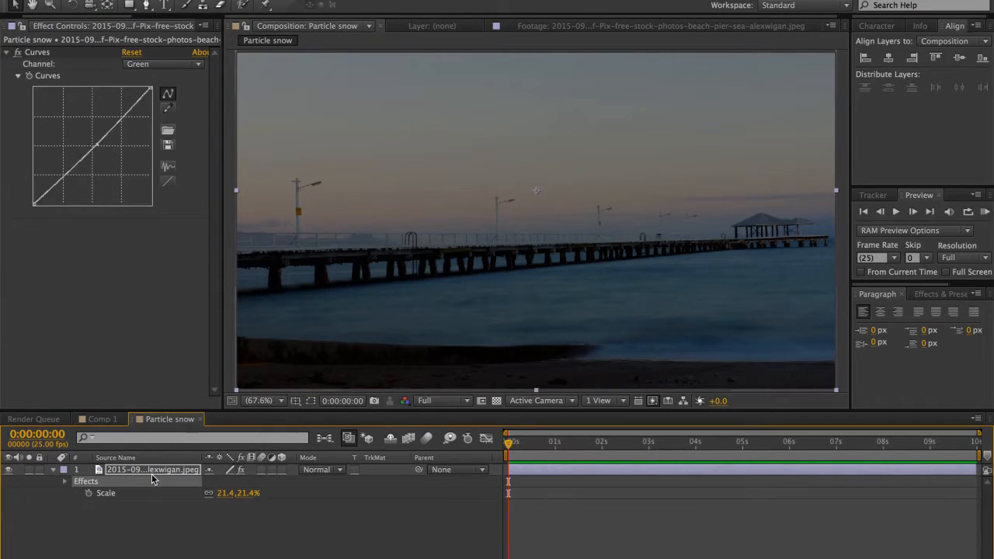
{"action": "key", "text": "Return"}
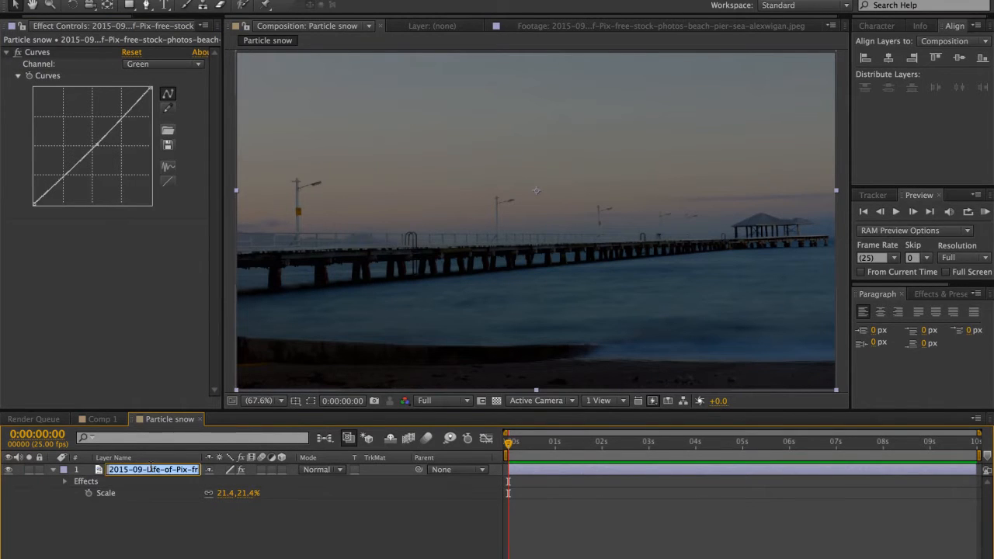
{"action": "type", "text": "B"}
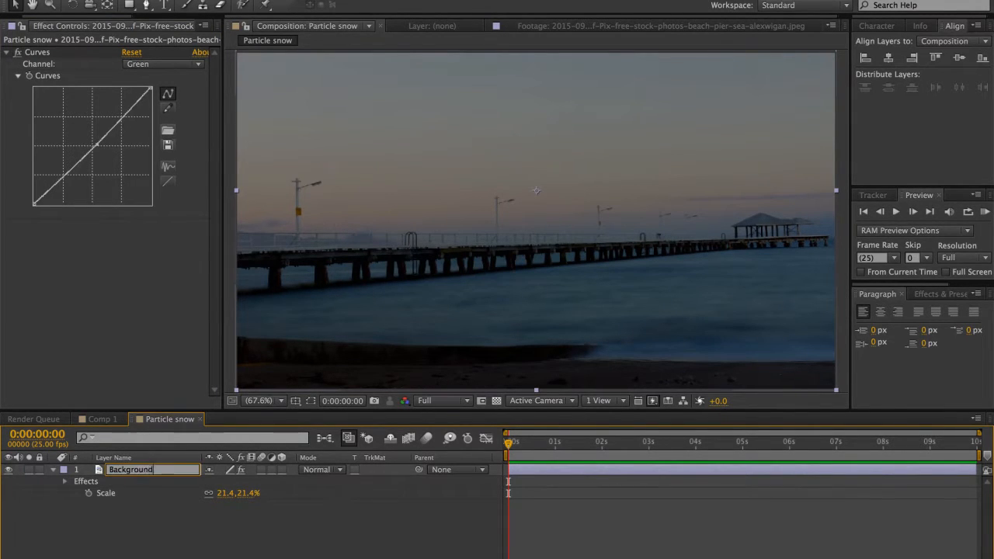
{"action": "type", "text": "ackground"}
{"action": "key", "text": "Return"}
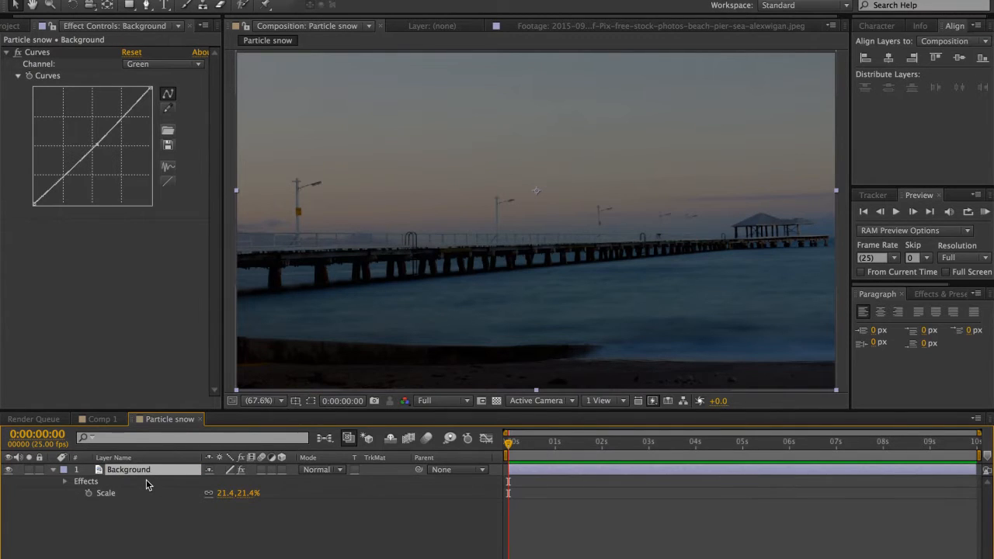
{"action": "key", "text": "u"}
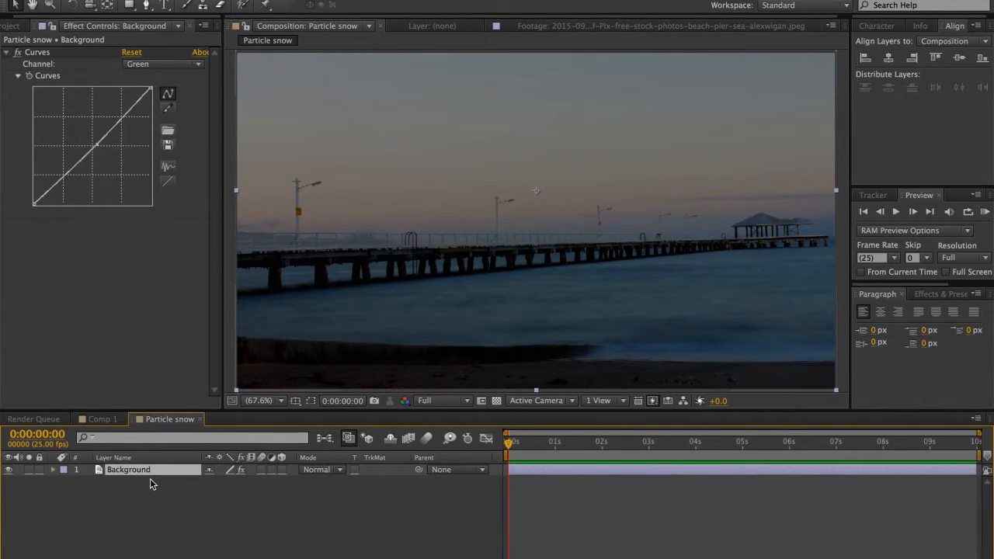
{"action": "left_click", "coordinate": [389, 517]}
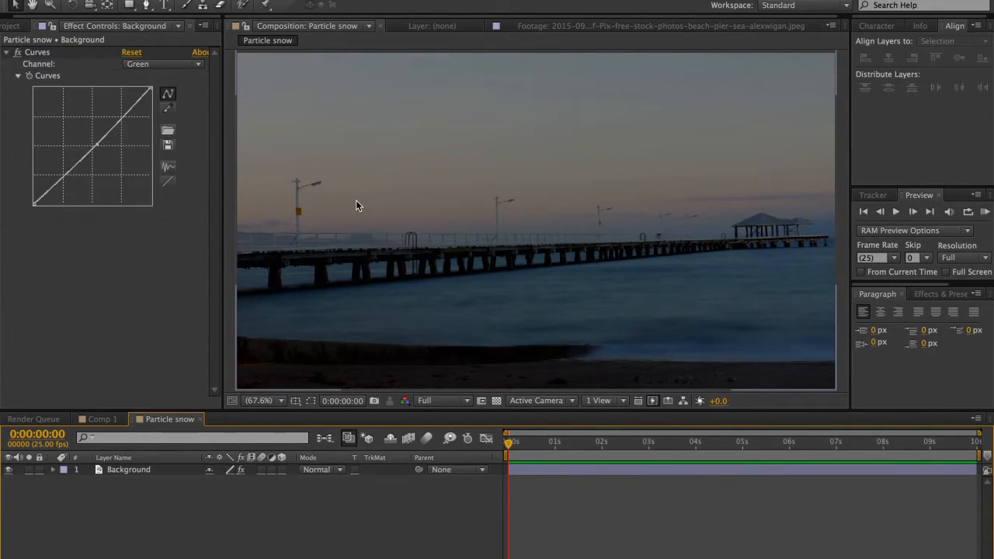
{"action": "left_click", "coordinate": [289, 2]}
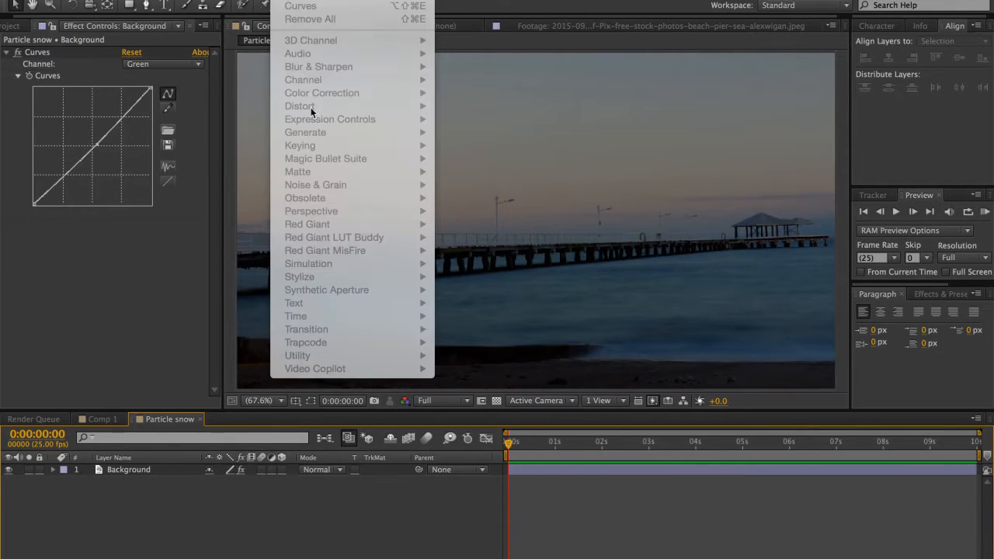
{"action": "left_click", "coordinate": [365, 482]}
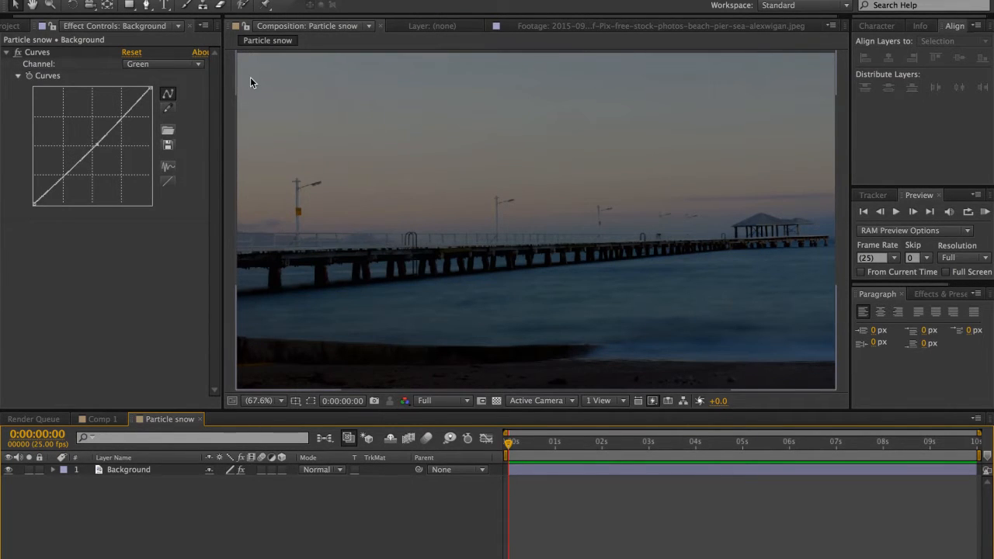
{"action": "left_click", "coordinate": [250, 0]}
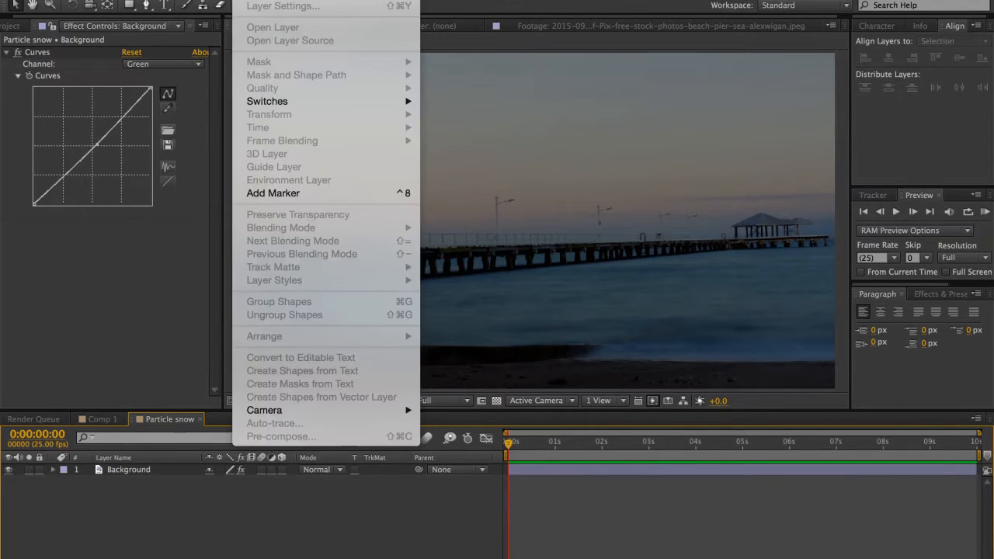
{"action": "mouse_move", "coordinate": [326, 0]}
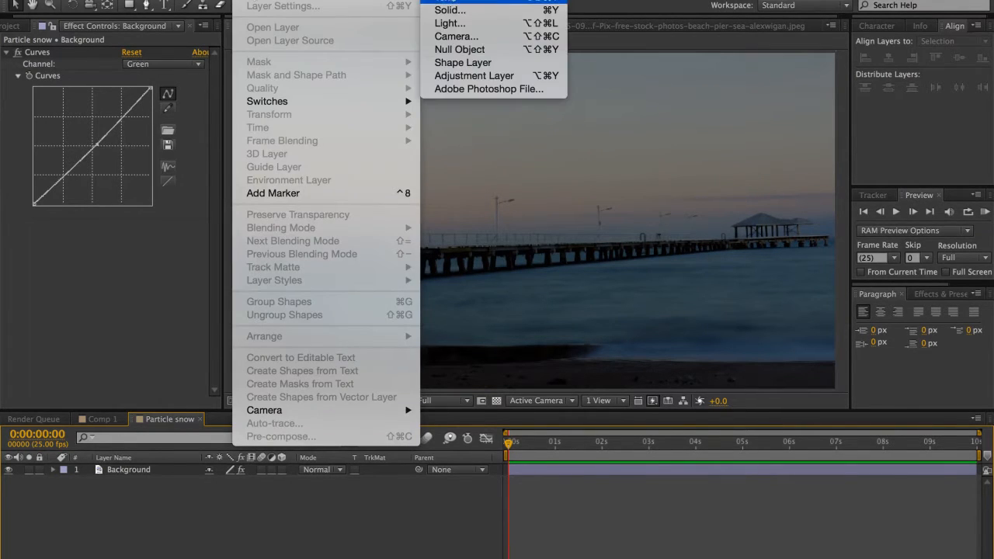
{"action": "left_click", "coordinate": [451, 11]}
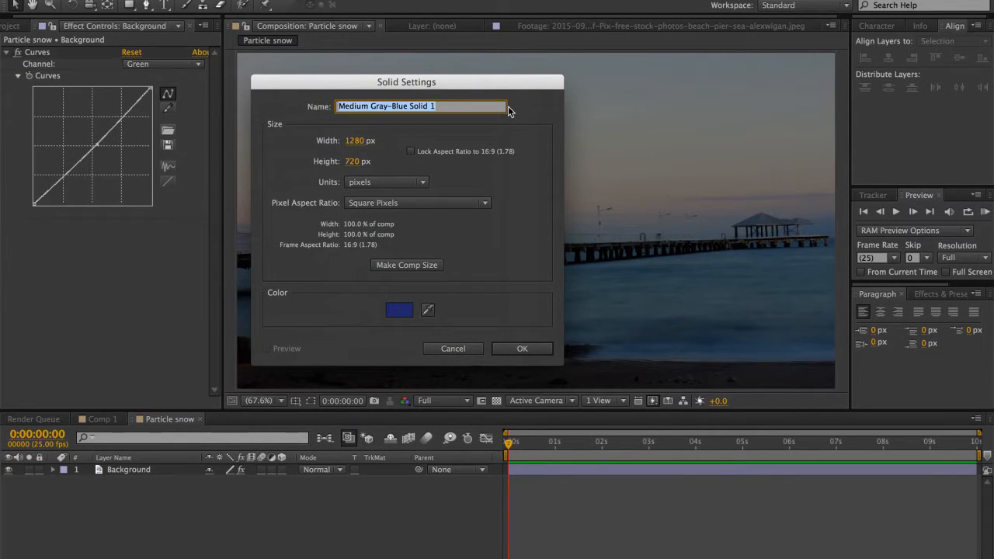
{"action": "key", "text": "Return"}
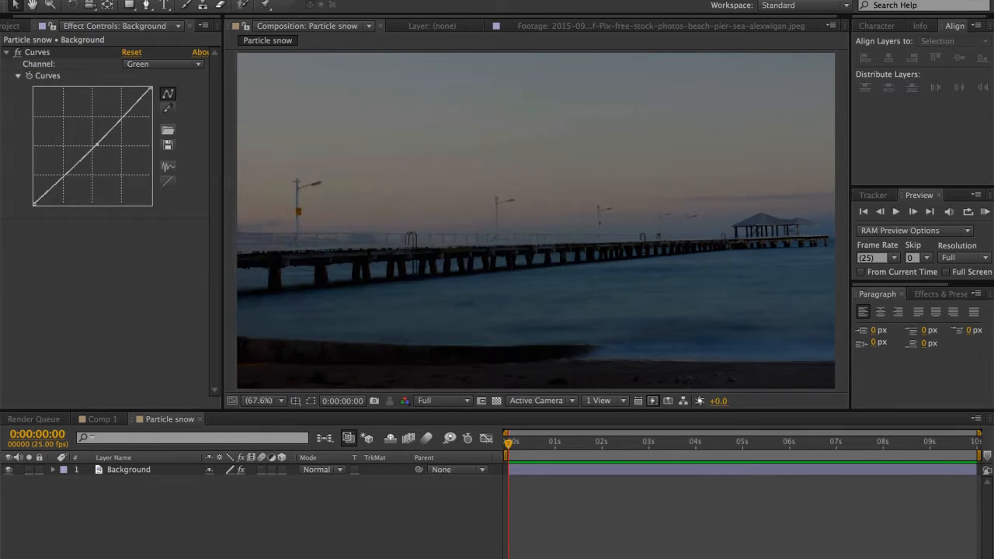
Create a black 1280 x 720 px solid layer named Particle Snow above the Background layer
{"action": "key", "text": "super+y"}
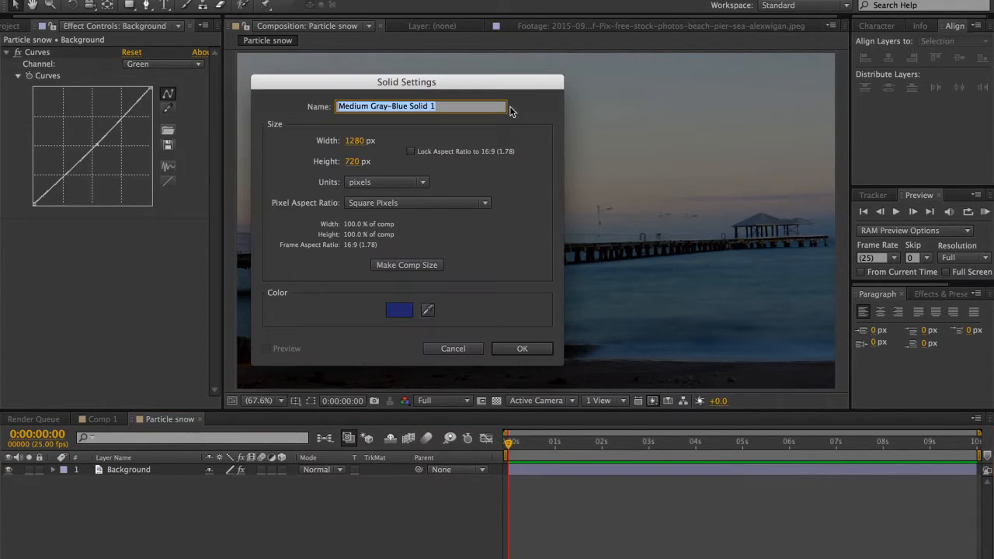
{"action": "left_click_drag", "start_coordinate": [546, 76], "coordinate": [589, 141]}
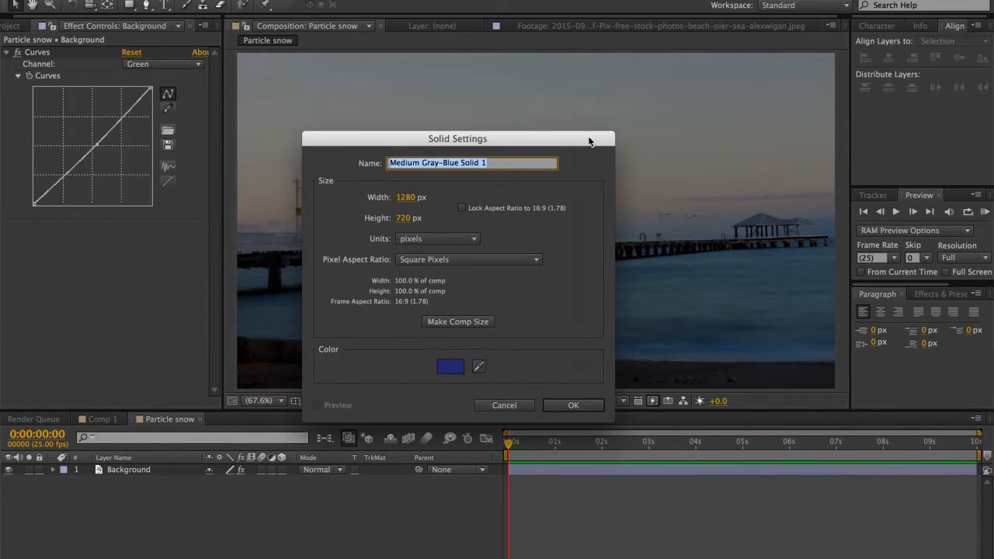
{"action": "type", "text": "Particle "}
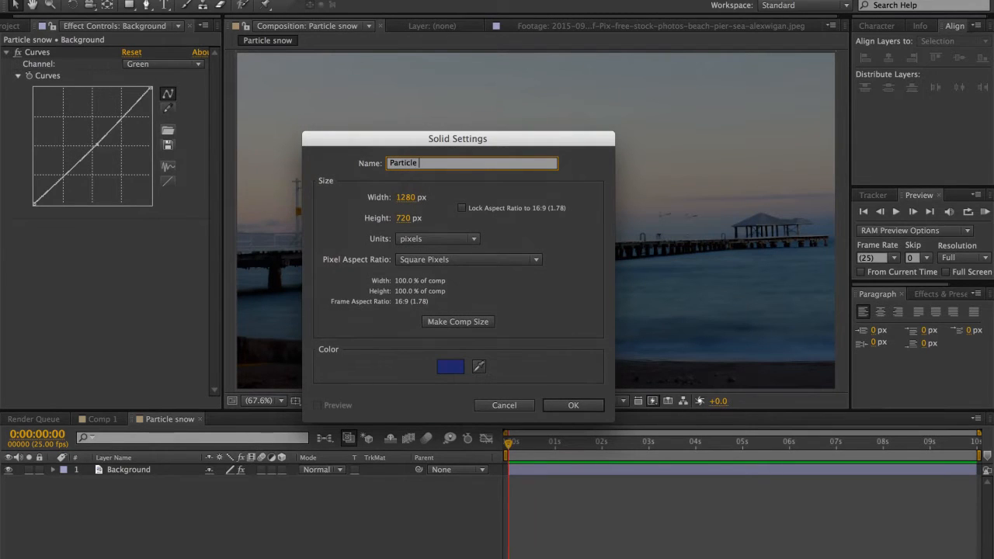
{"action": "type", "text": "sS"}
{"action": "key", "text": "BackSpace"}
{"action": "type", "text": "Snow"}
{"action": "left_click", "coordinate": [449, 366]}
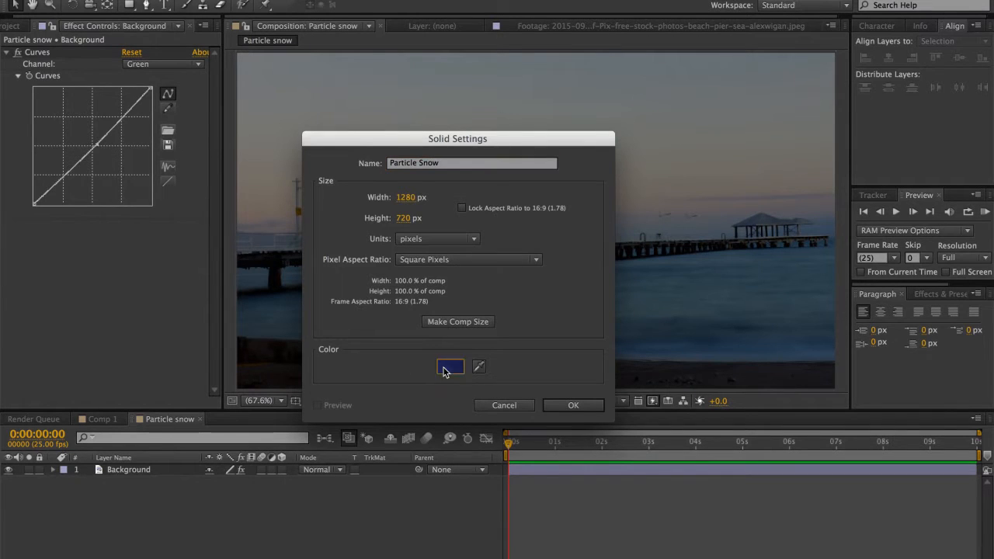
{"action": "left_click_drag", "start_coordinate": [178, 195], "coordinate": [208, 330]}
{"action": "key", "text": "Return"}
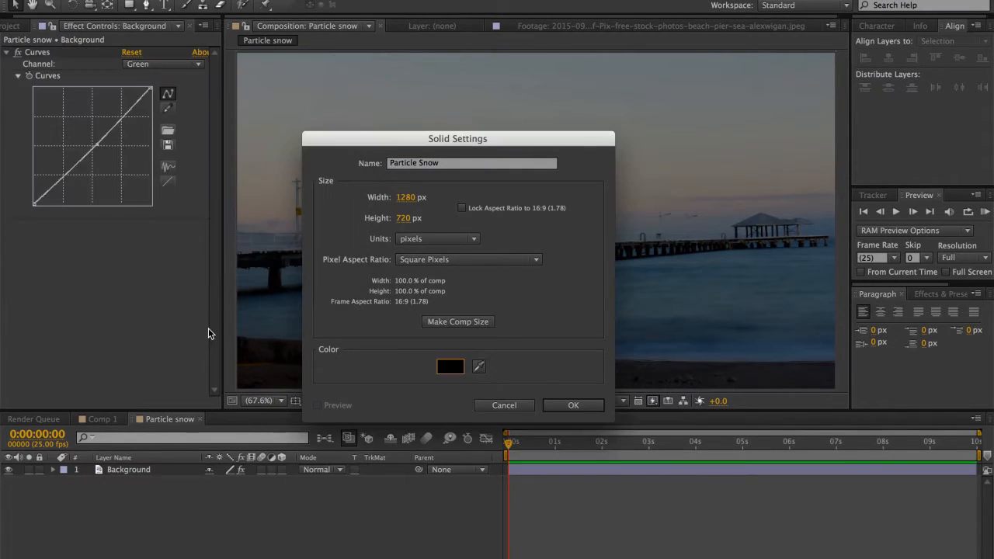
{"action": "key", "text": "Return"}
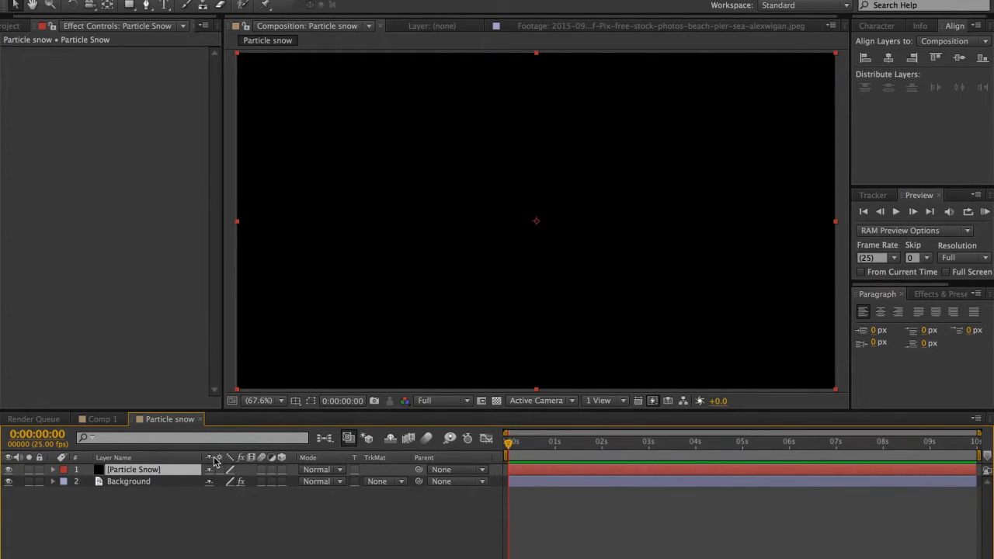
Apply the Trapcode Particular effect to the Particle Snow solid and enlarge the composition viewer area
{"action": "left_click", "coordinate": [295, 0]}
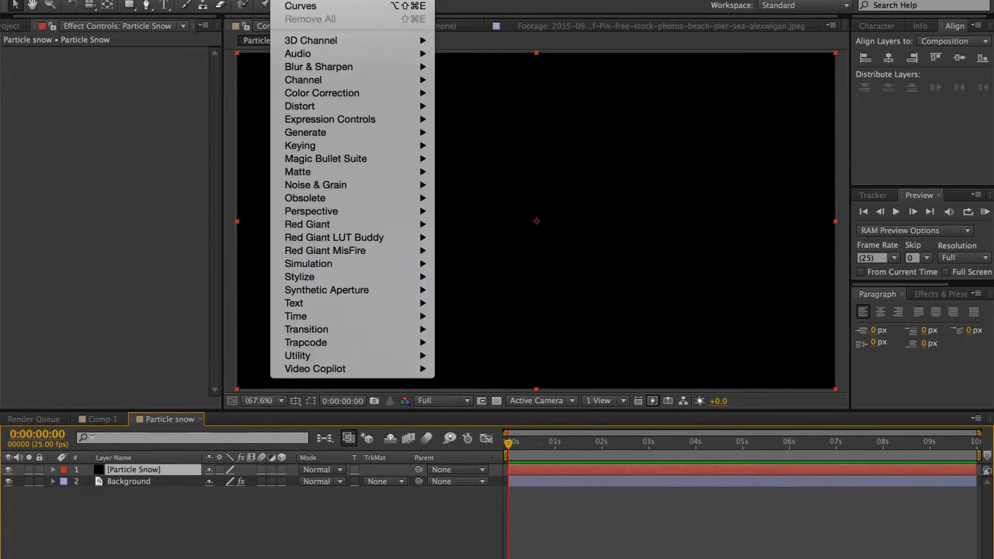
{"action": "mouse_move", "coordinate": [349, 342]}
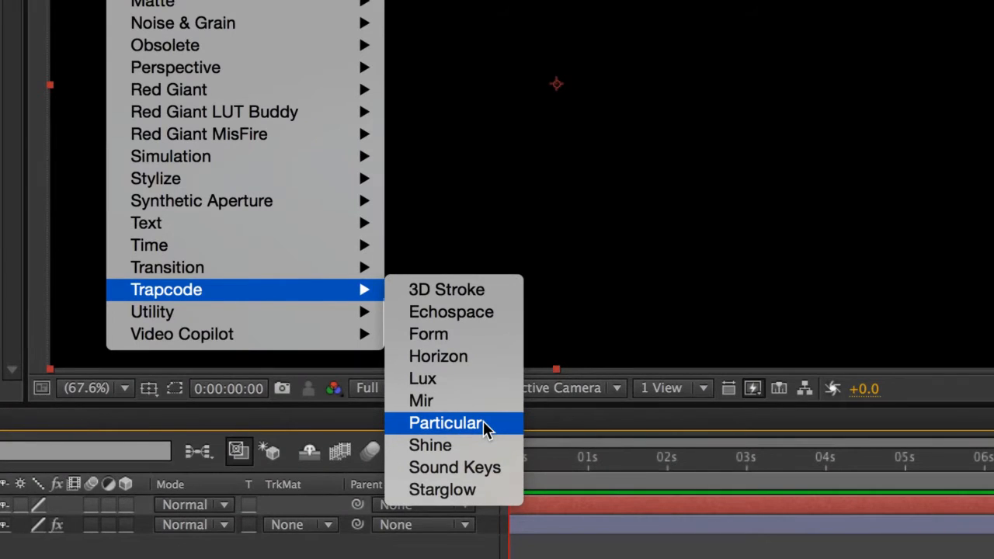
{"action": "left_click", "coordinate": [483, 424]}
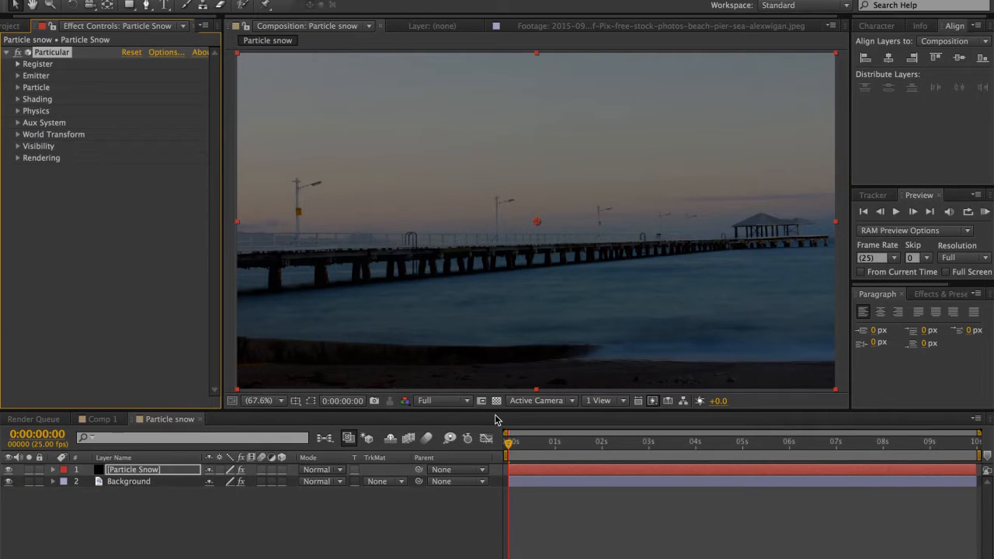
{"action": "left_click_drag", "start_coordinate": [223, 348], "coordinate": [206, 349]}
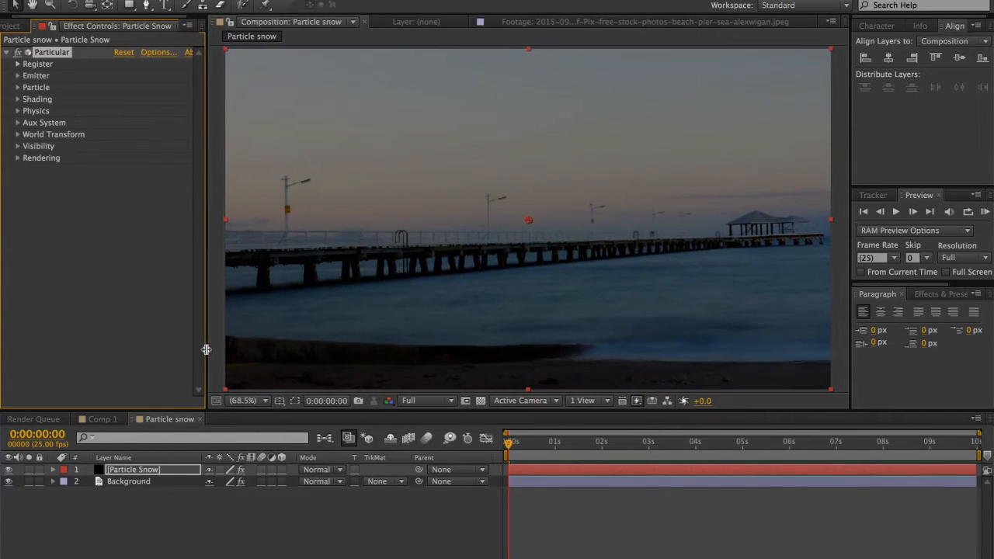
{"action": "left_click_drag", "start_coordinate": [381, 412], "coordinate": [382, 424]}
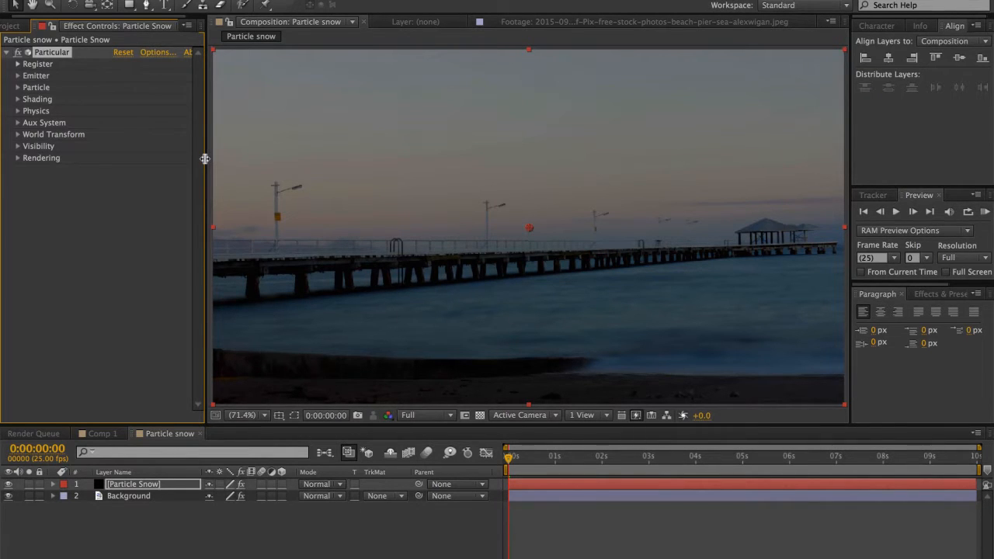
Widen the Effect Controls area and compare the Background layer with its Curves effect disabled and enabled
{"action": "left_click_drag", "start_coordinate": [213, 159], "coordinate": [253, 158]}
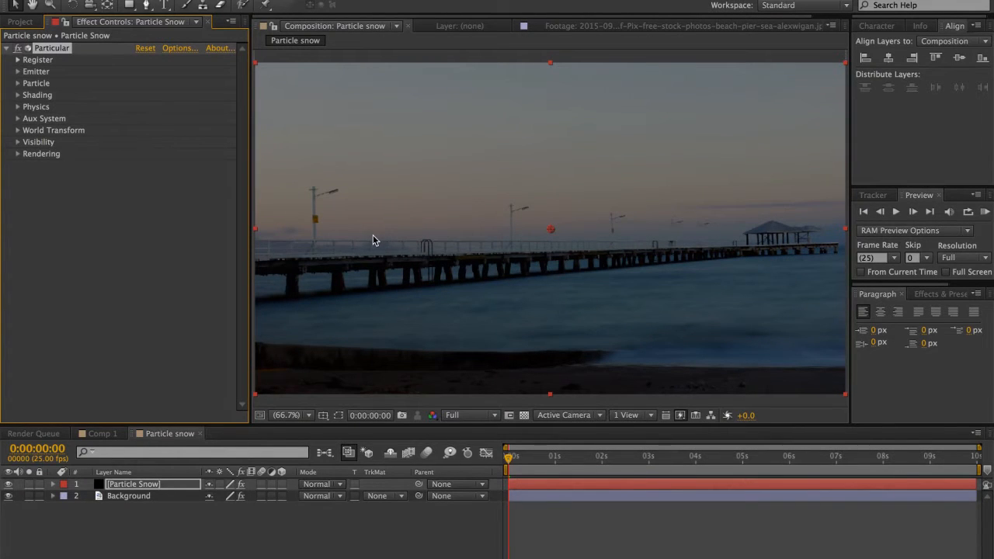
{"action": "left_click", "coordinate": [129, 496]}
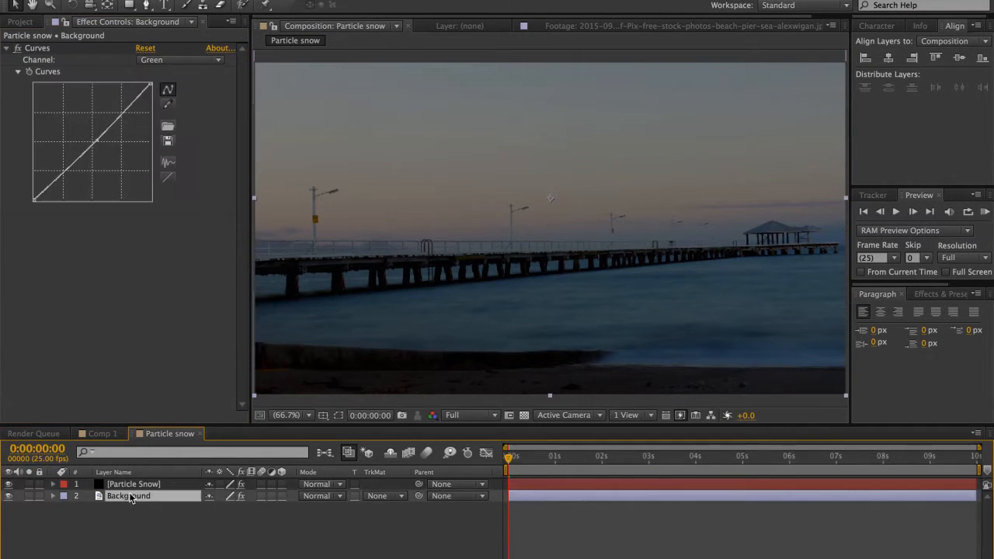
{"action": "left_click", "coordinate": [8, 496]}
{"action": "left_click", "coordinate": [8, 495]}
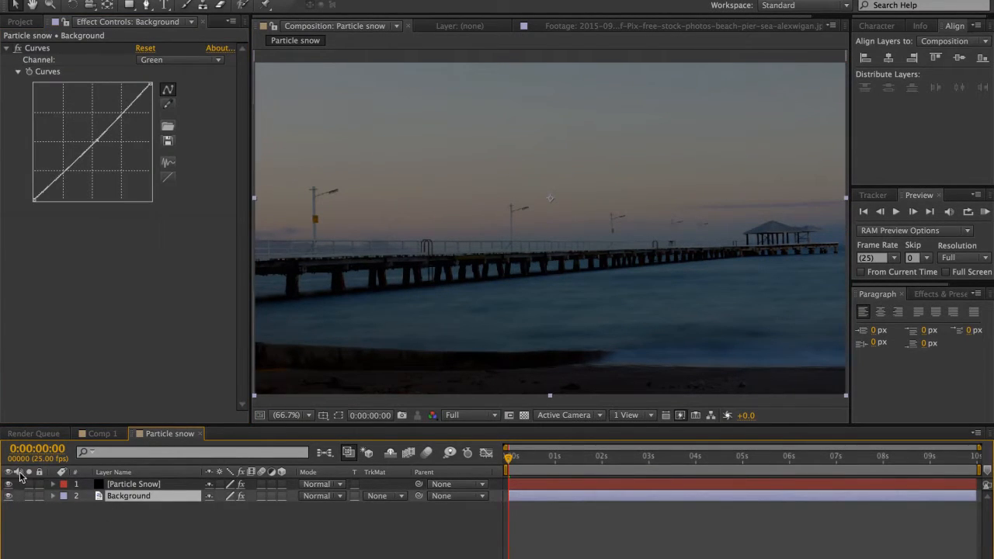
{"action": "left_click", "coordinate": [19, 49]}
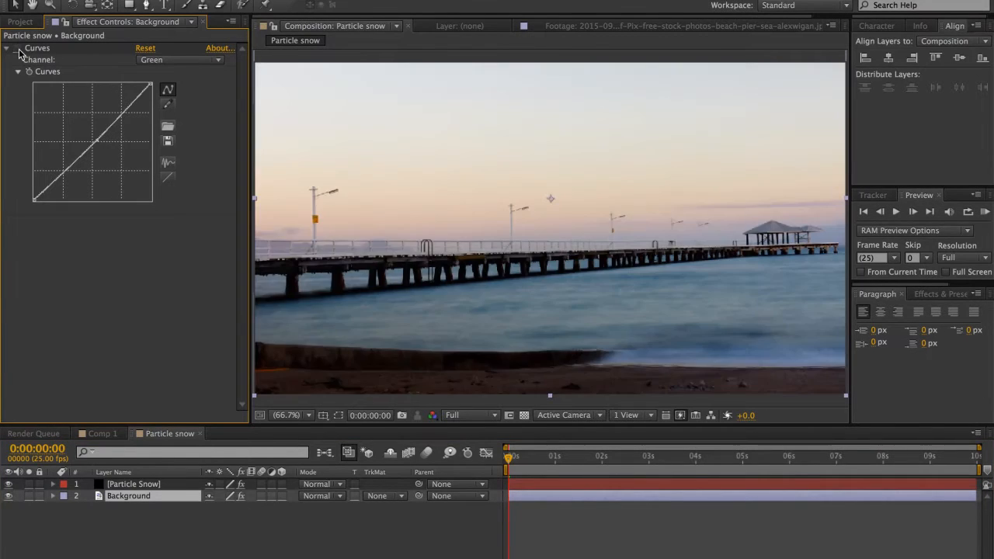
{"action": "left_click", "coordinate": [20, 50]}
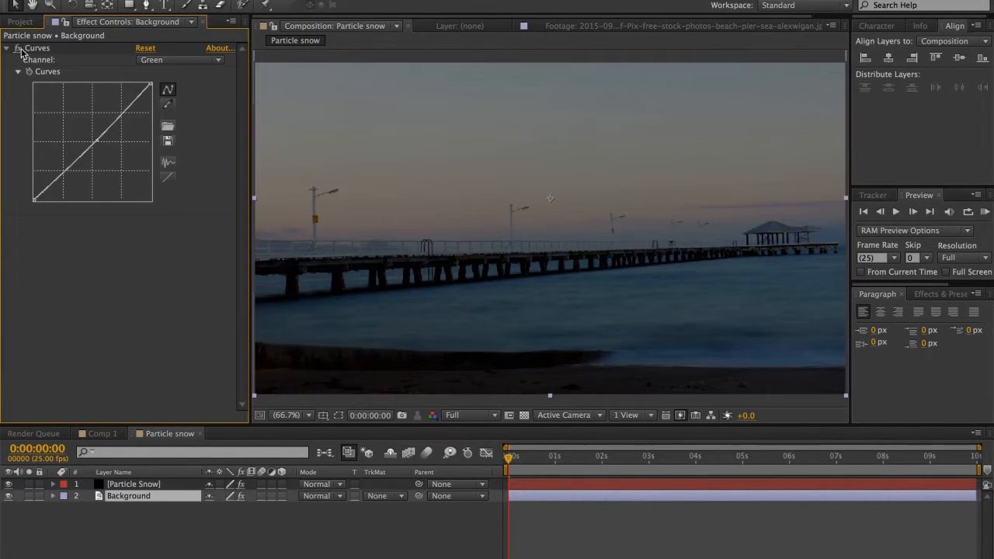
Select the Particle Snow layer and preview Particular's default particle emission
{"action": "left_click", "coordinate": [170, 483]}
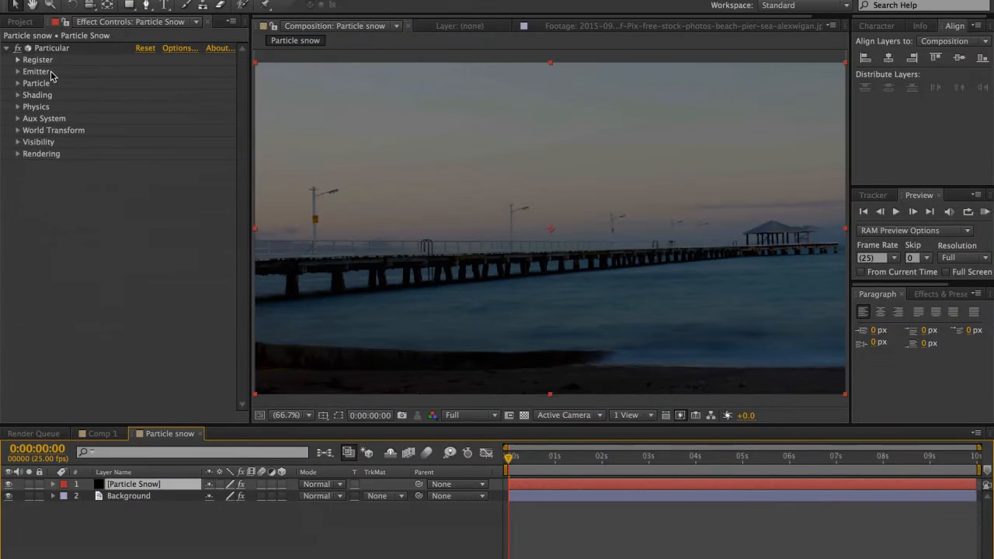
{"action": "key", "text": "space"}
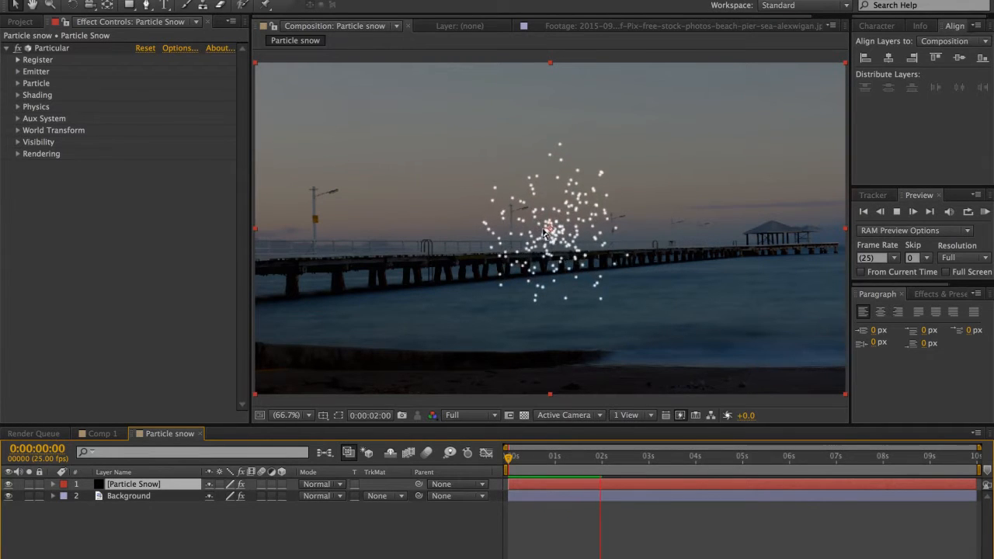
{"action": "key", "text": "space"}
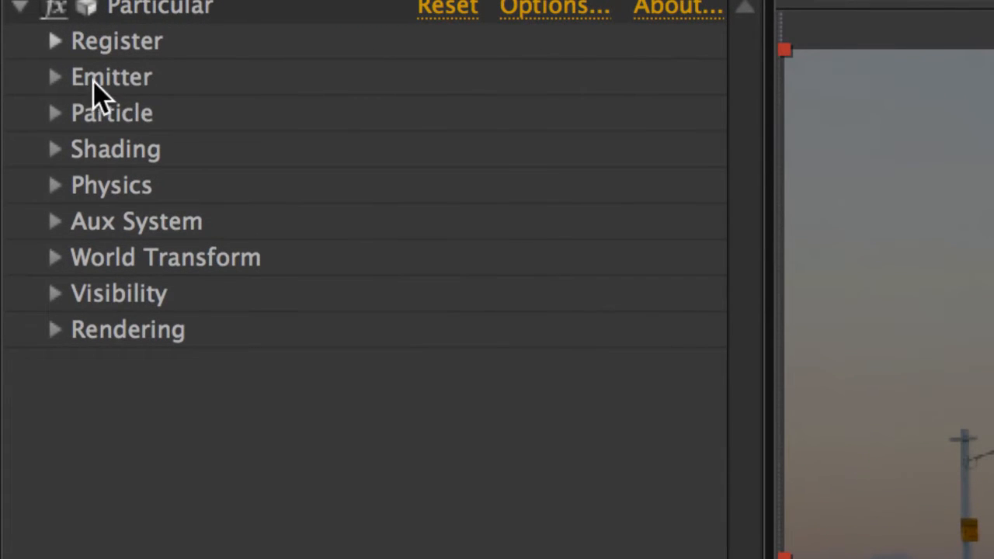
Examine Particular's Emitter, Particle, Shading, Physics and Aux System settings one group at a time, collapsing each after viewing
{"action": "left_click", "coordinate": [55, 78]}
{"action": "left_click", "coordinate": [55, 78]}
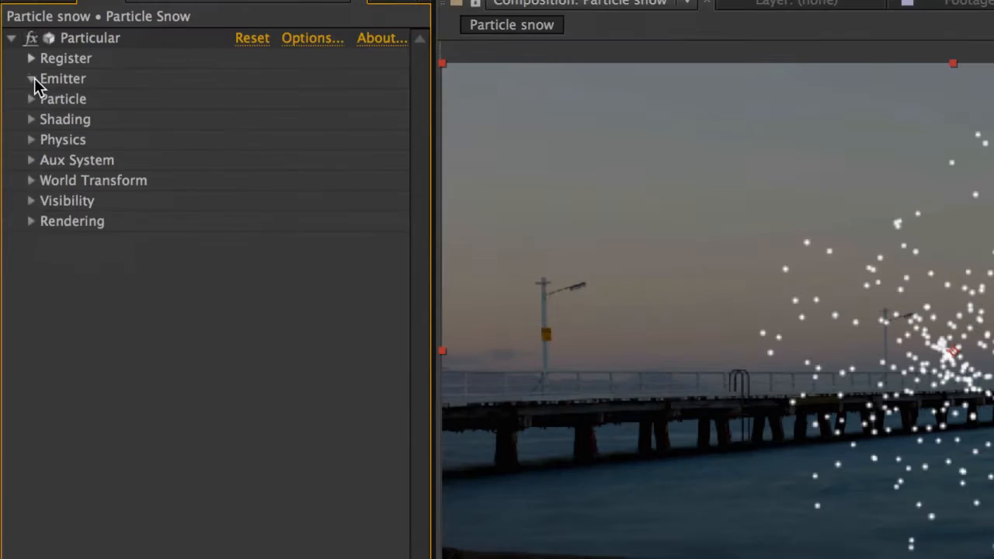
{"action": "left_click", "coordinate": [55, 78]}
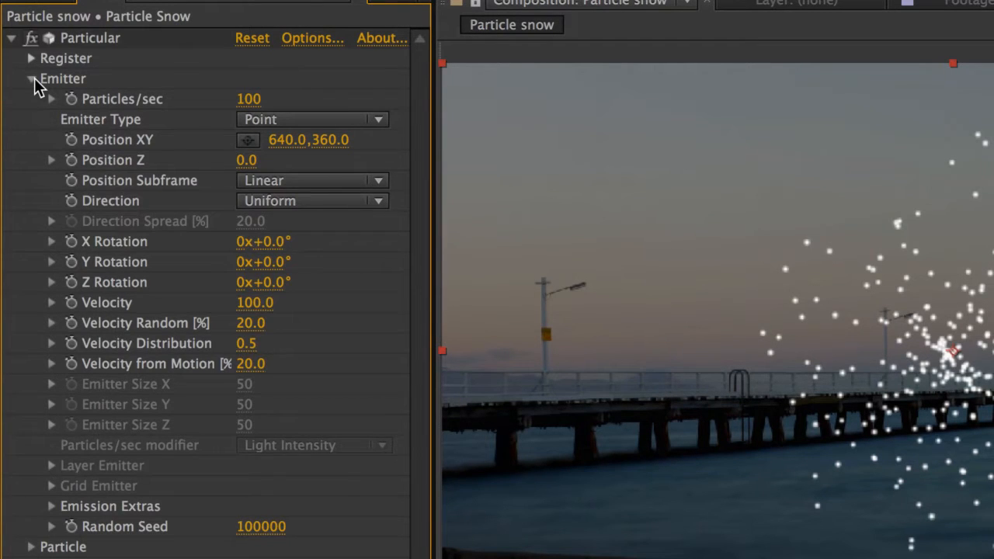
{"action": "left_click", "coordinate": [32, 79]}
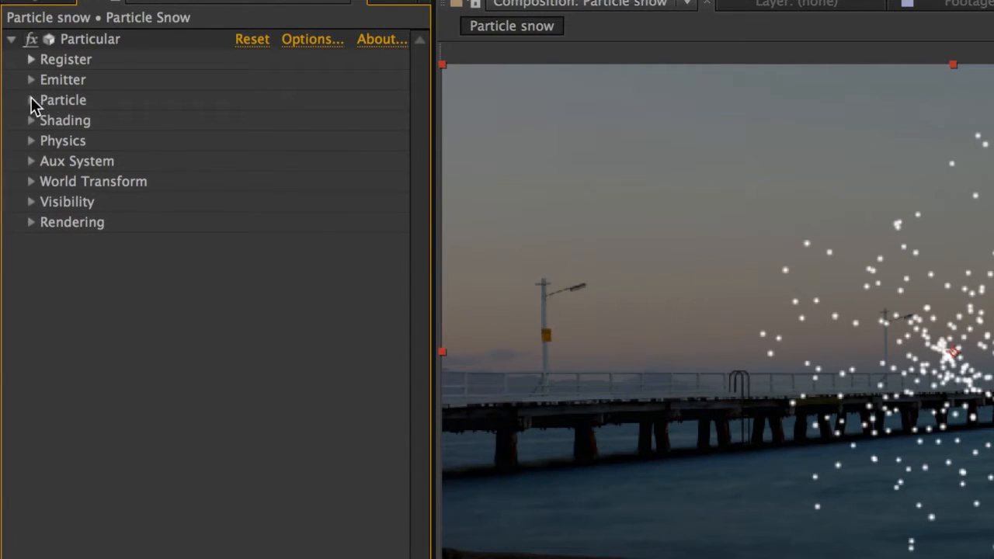
{"action": "left_click", "coordinate": [31, 102]}
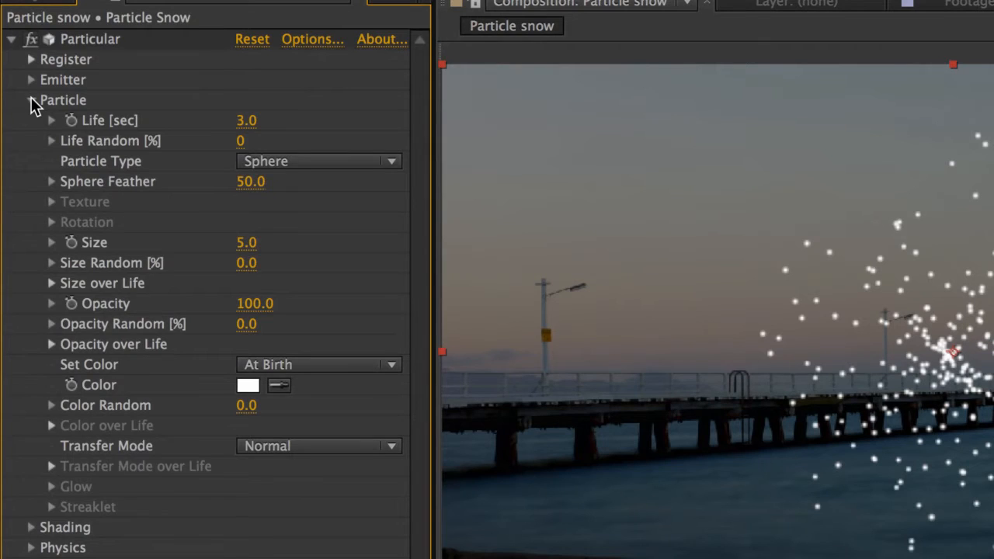
{"action": "left_click", "coordinate": [31, 101]}
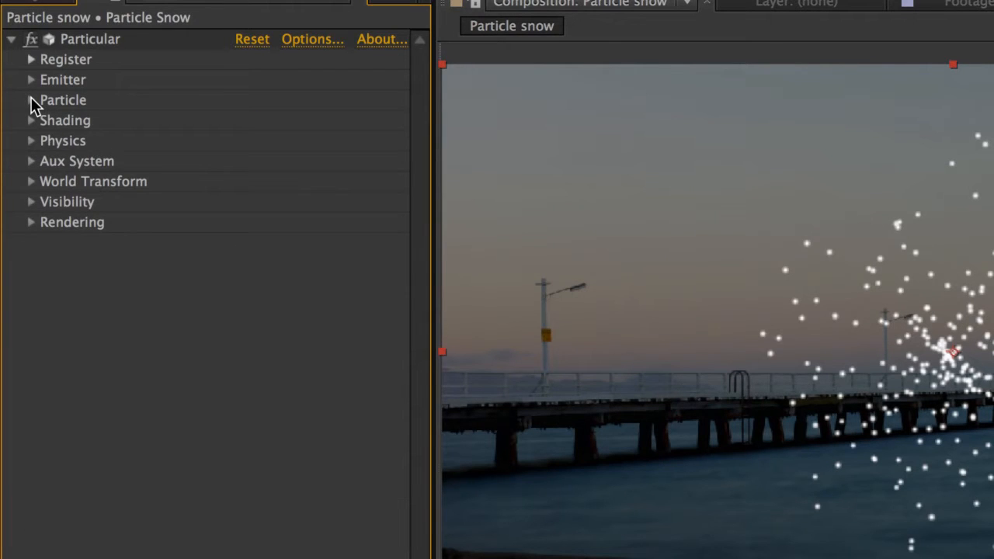
{"action": "left_click", "coordinate": [31, 121]}
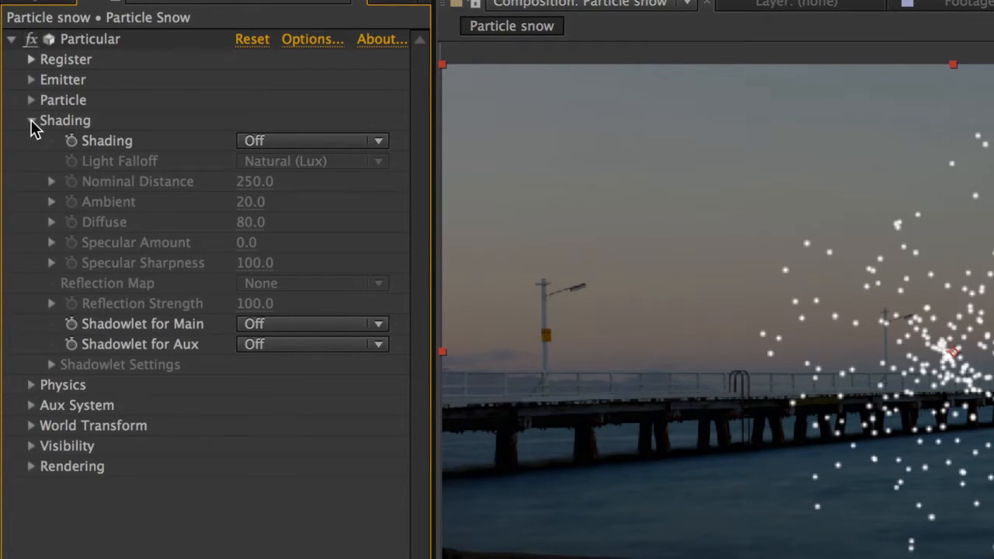
{"action": "left_click", "coordinate": [299, 141]}
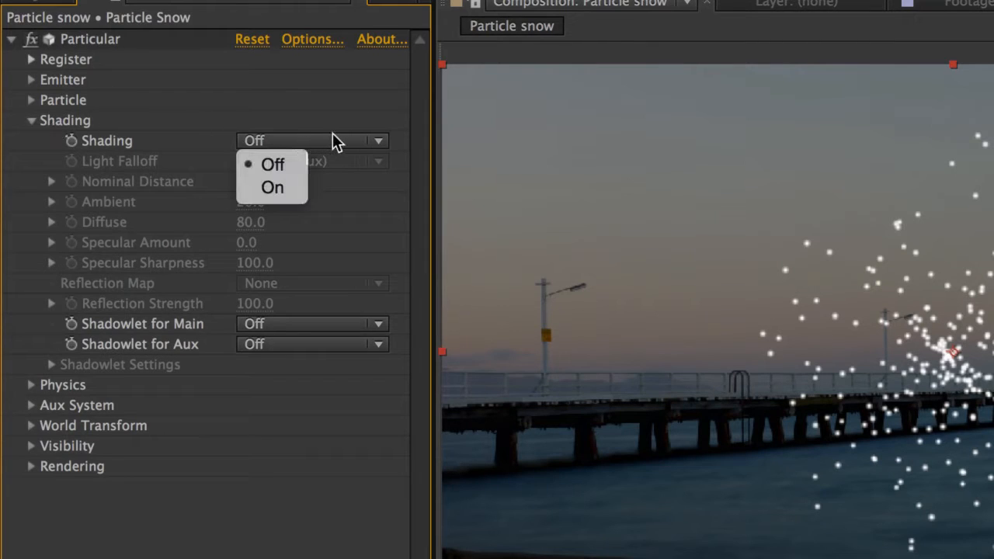
{"action": "left_click", "coordinate": [331, 133]}
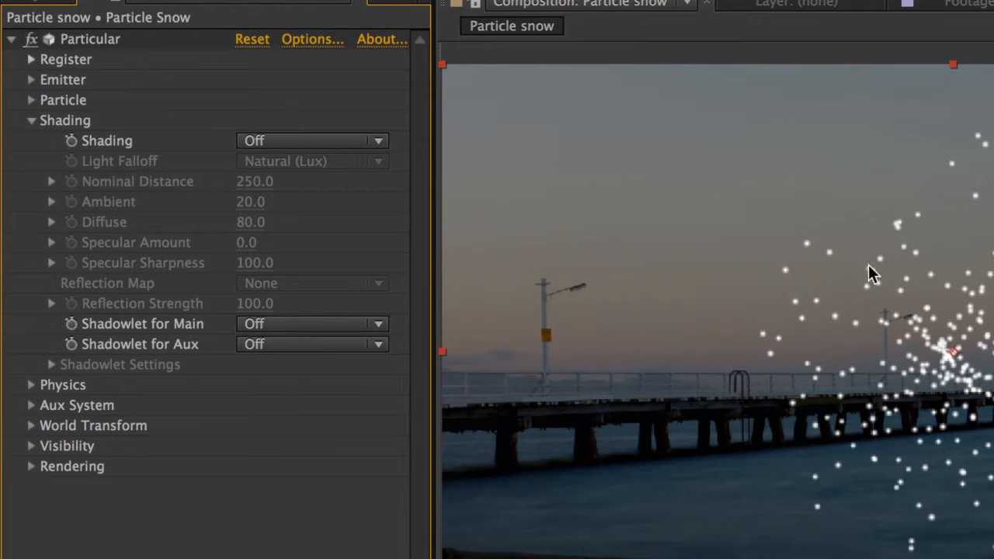
{"action": "left_click", "coordinate": [31, 121]}
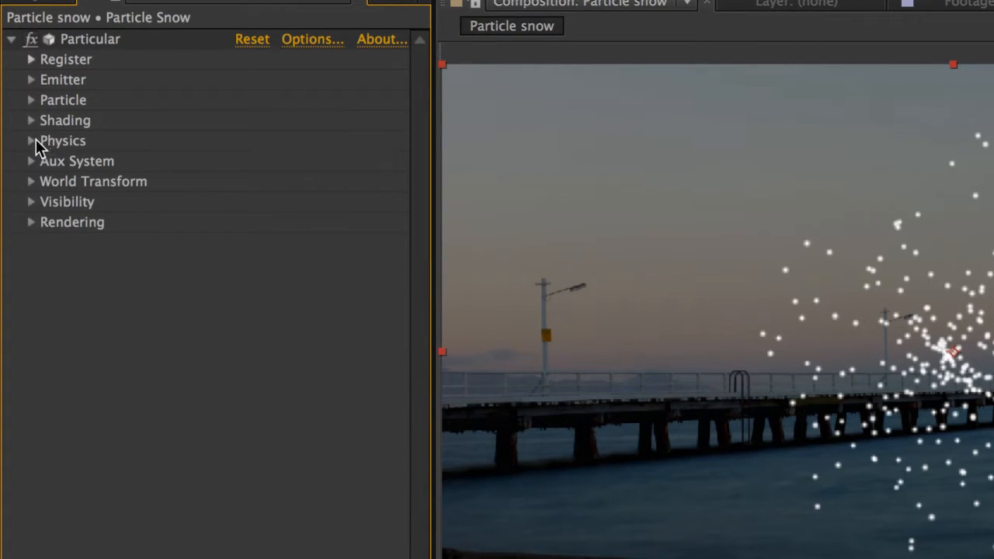
{"action": "left_click", "coordinate": [31, 140]}
{"action": "left_click", "coordinate": [31, 140]}
{"action": "left_click", "coordinate": [32, 161]}
{"action": "left_click", "coordinate": [32, 161]}
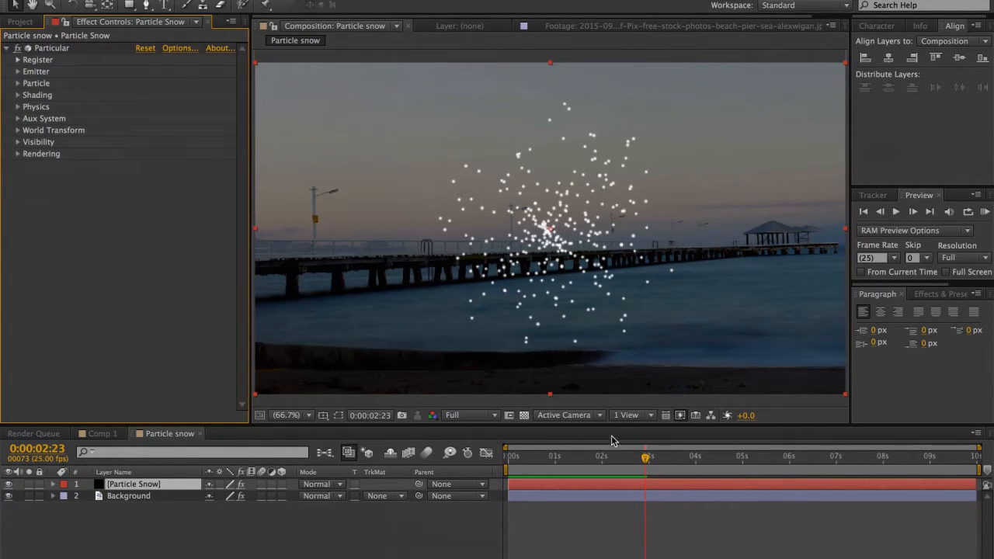
Return to the start of the composition and preview the particles spreading from the emitter point
{"action": "left_click_drag", "start_coordinate": [606, 457], "coordinate": [450, 454]}
{"action": "key", "text": "space"}
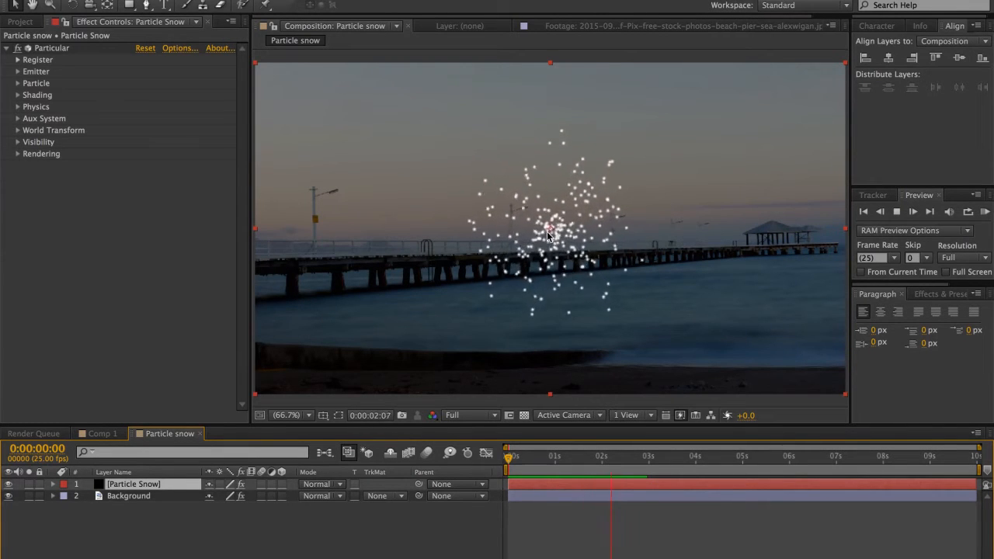
{"action": "key", "text": "space"}
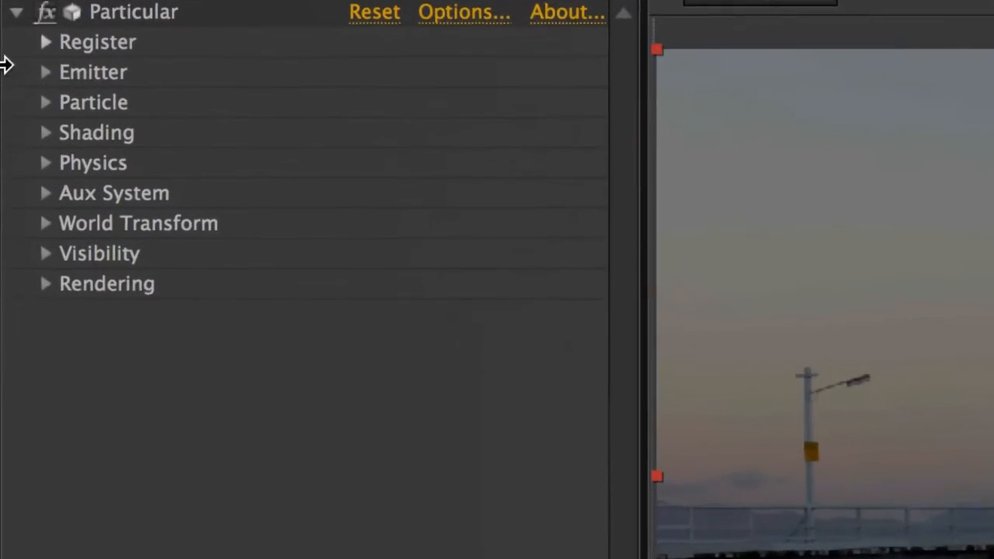
Try an emission rate of 300 Particles/sec in Particular's Emitter settings and undo the change
{"action": "left_click", "coordinate": [44, 74]}
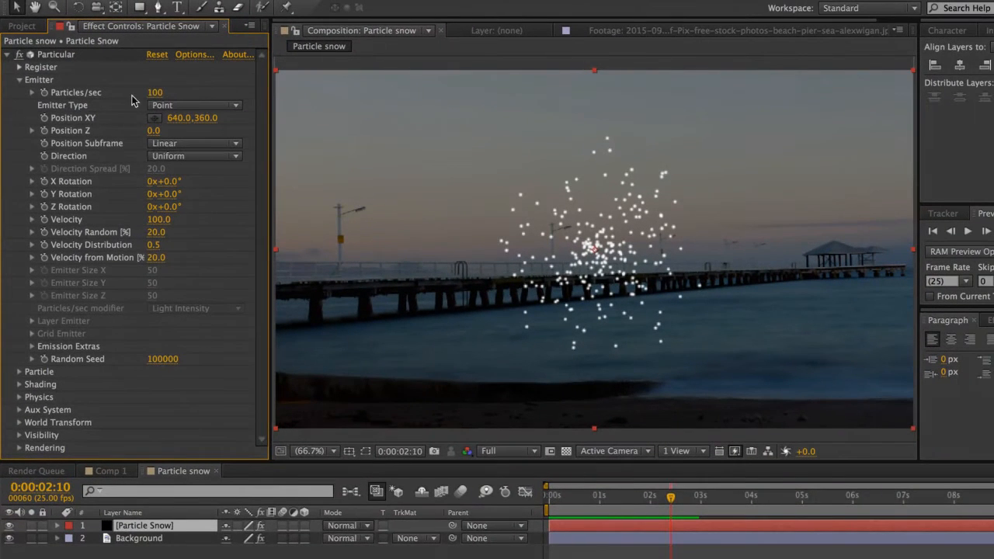
{"action": "left_click", "coordinate": [153, 93]}
{"action": "key", "text": "Return"}
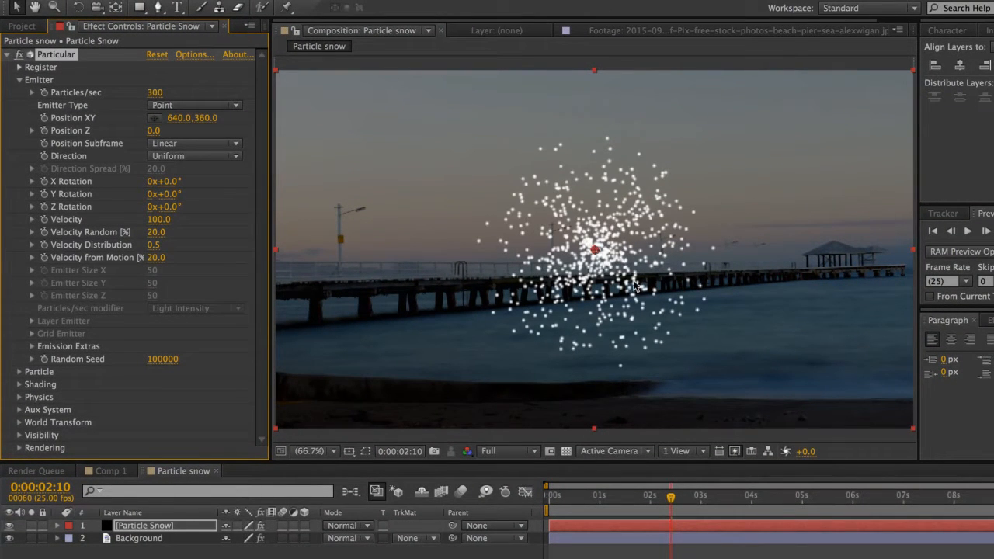
{"action": "scroll", "coordinate": [639, 285], "scroll_direction": "up", "scroll_amount": 1}
{"action": "key", "text": "super+z"}
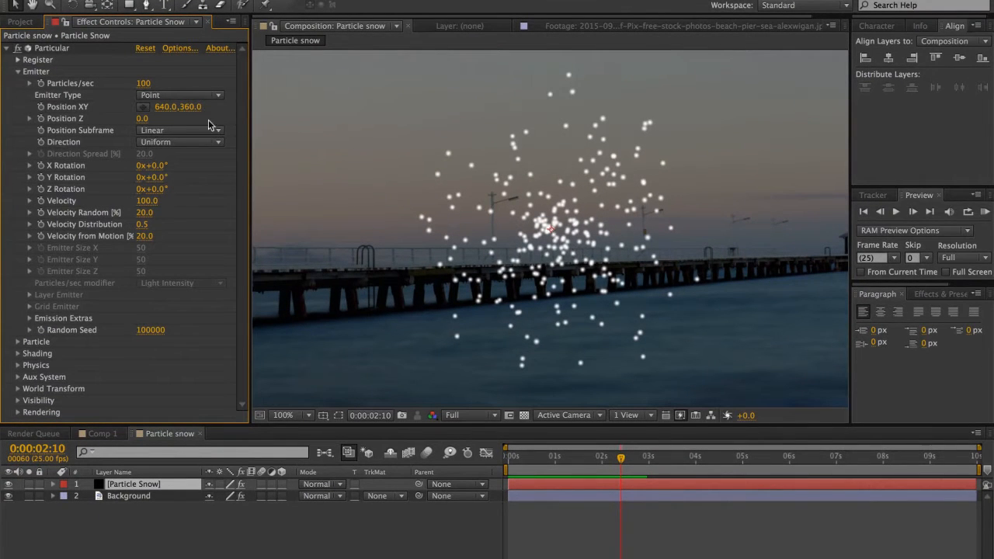
Set the emitter's Particles/sec to 300 and change the Emitter Type to Box
{"action": "left_click", "coordinate": [143, 83]}
{"action": "type", "text": "300"}
{"action": "key", "text": "Return"}
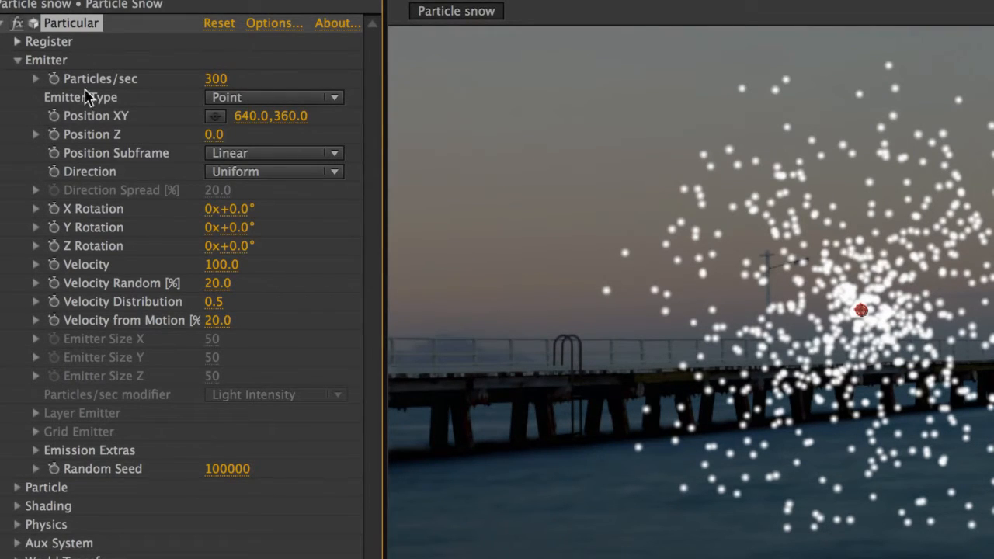
{"action": "left_click", "coordinate": [231, 103]}
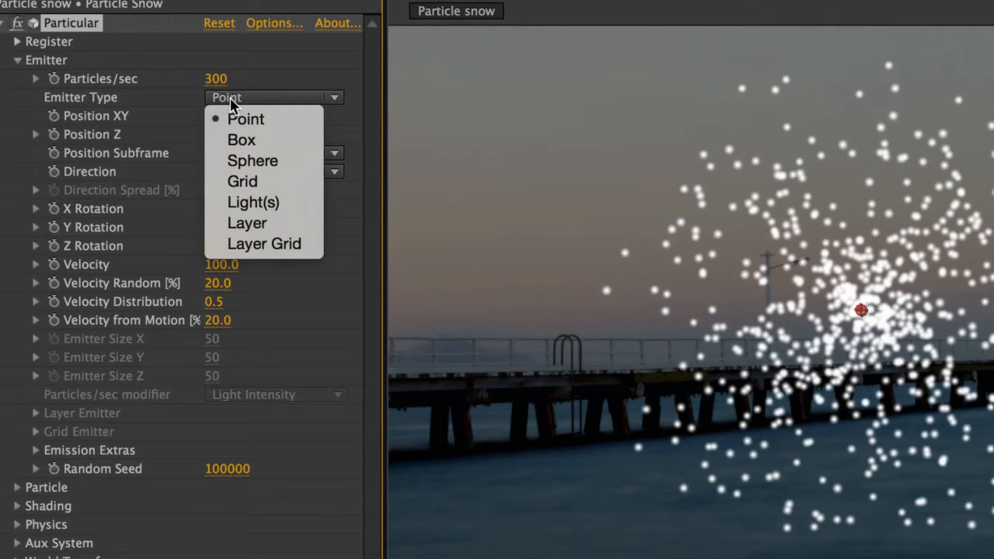
{"action": "left_click", "coordinate": [113, 99]}
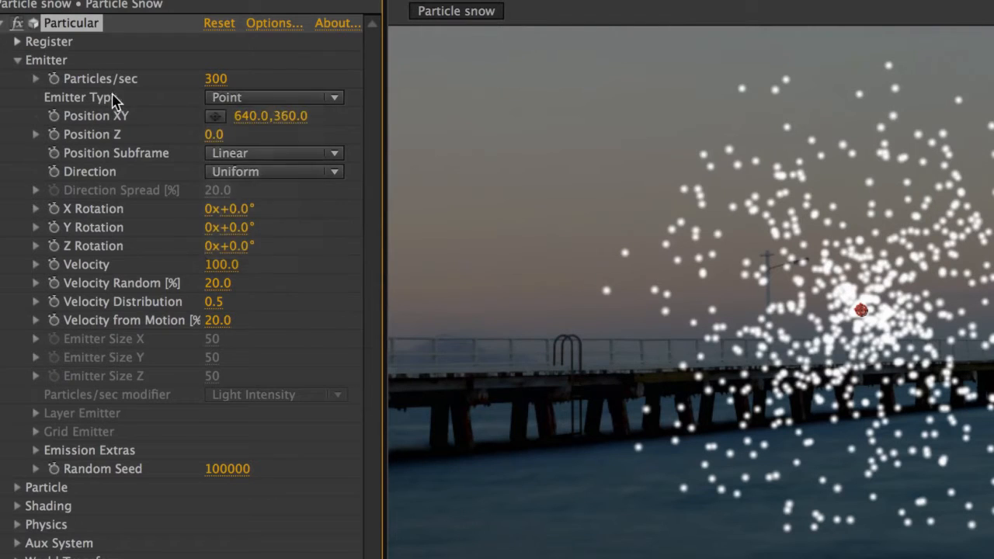
{"action": "left_click", "coordinate": [273, 98]}
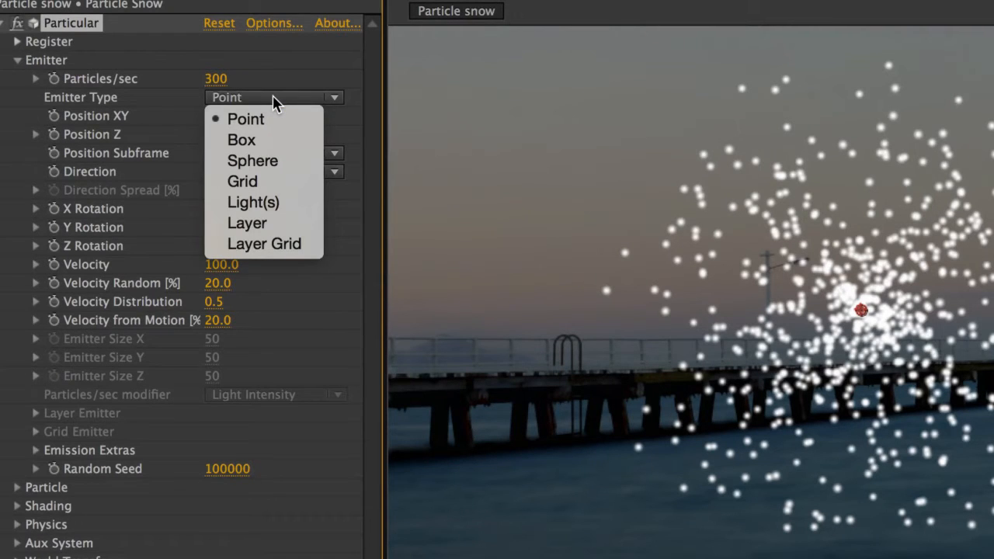
{"action": "left_click", "coordinate": [250, 141]}
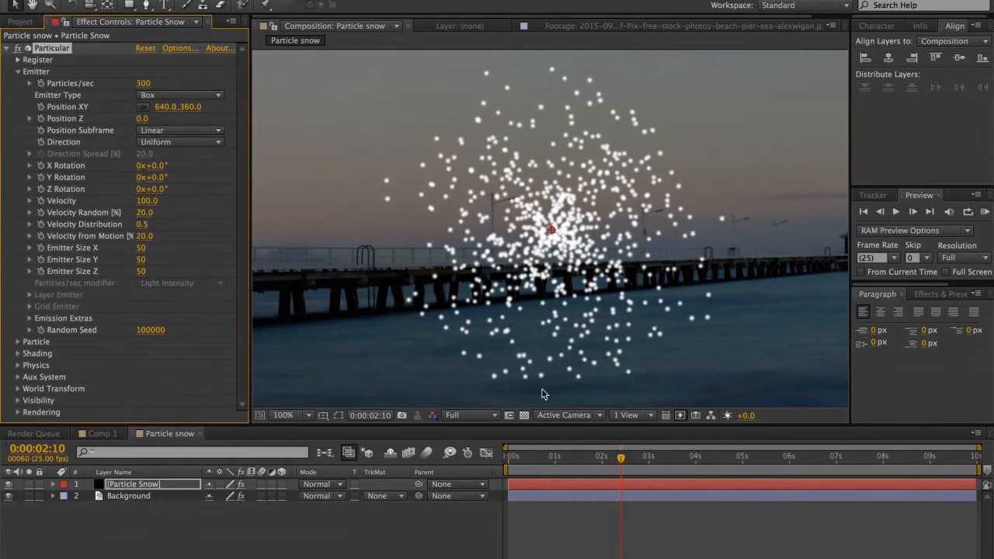
Preview the box emitter's particles and return the playhead to the start of the composition
{"action": "left_click_drag", "start_coordinate": [569, 464], "coordinate": [481, 469]}
{"action": "key", "text": "space"}
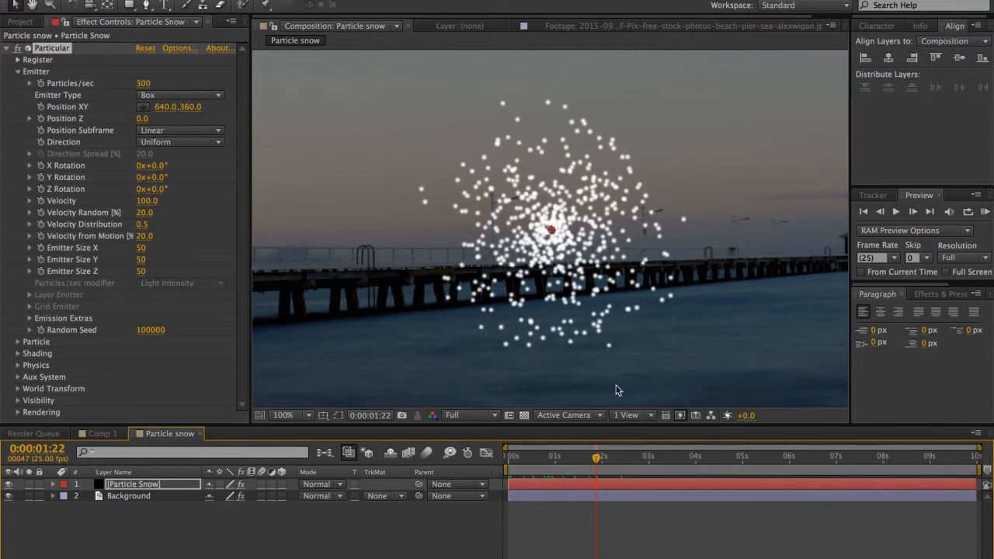
{"action": "left_click_drag", "start_coordinate": [575, 463], "coordinate": [489, 466]}
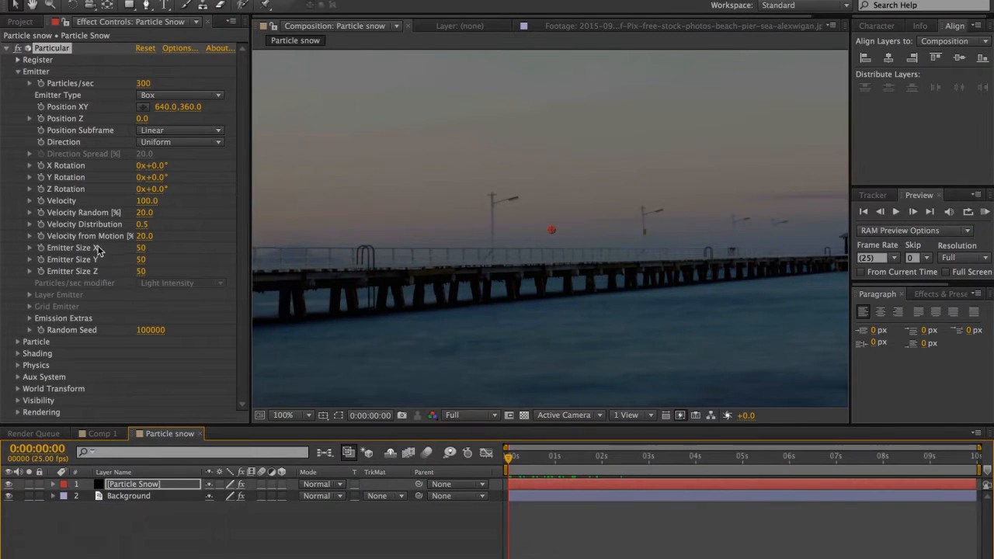
Reshape the box emitter to Emitter Size X 1419, Y 2 and Z 2213, checking it at 0:00:02:12
{"action": "left_click_drag", "start_coordinate": [140, 248], "coordinate": [319, 252]}
{"action": "left_click", "coordinate": [625, 461]}
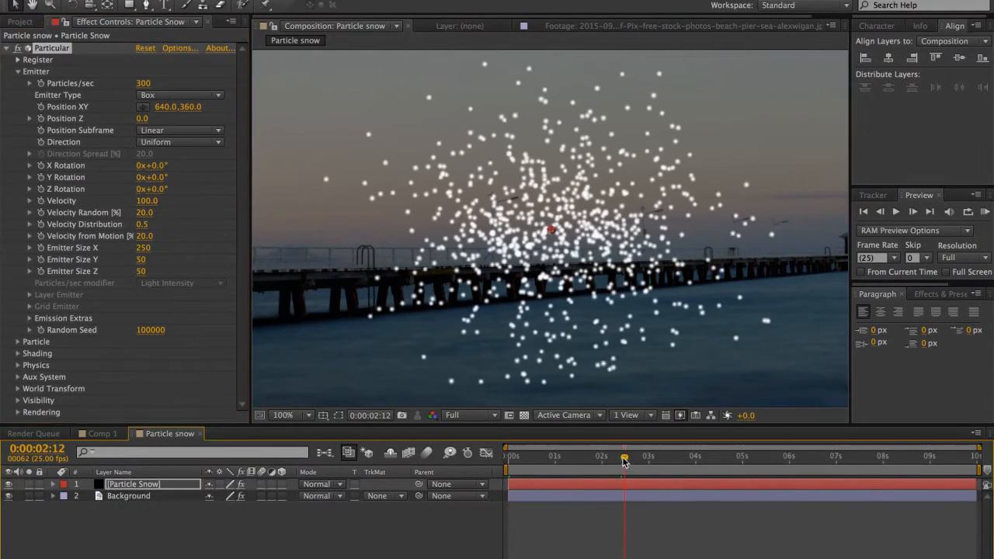
{"action": "left_click_drag", "start_coordinate": [141, 247], "coordinate": [903, 201]}
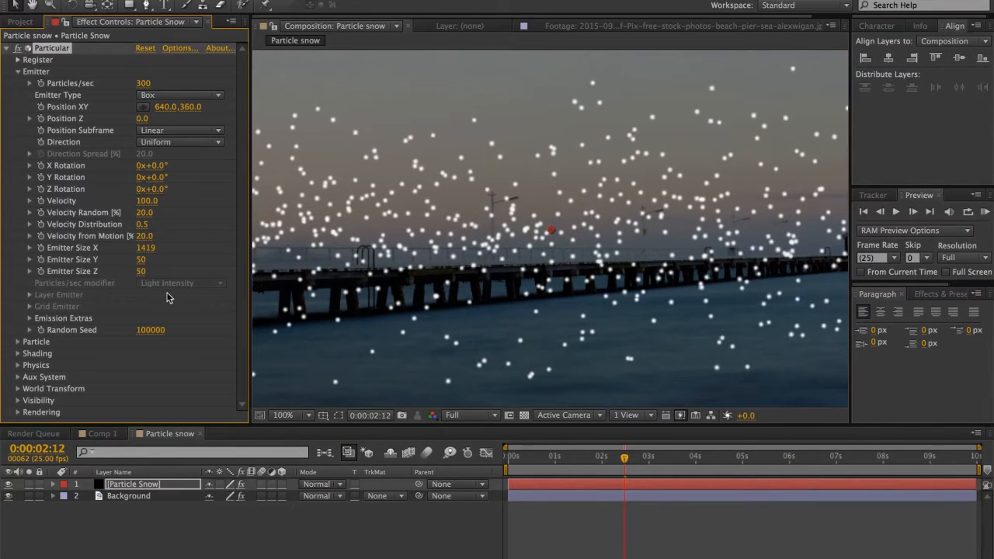
{"action": "left_click_drag", "start_coordinate": [74, 259], "coordinate": [819, 231]}
{"action": "left_click_drag", "start_coordinate": [147, 271], "coordinate": [703, 251]}
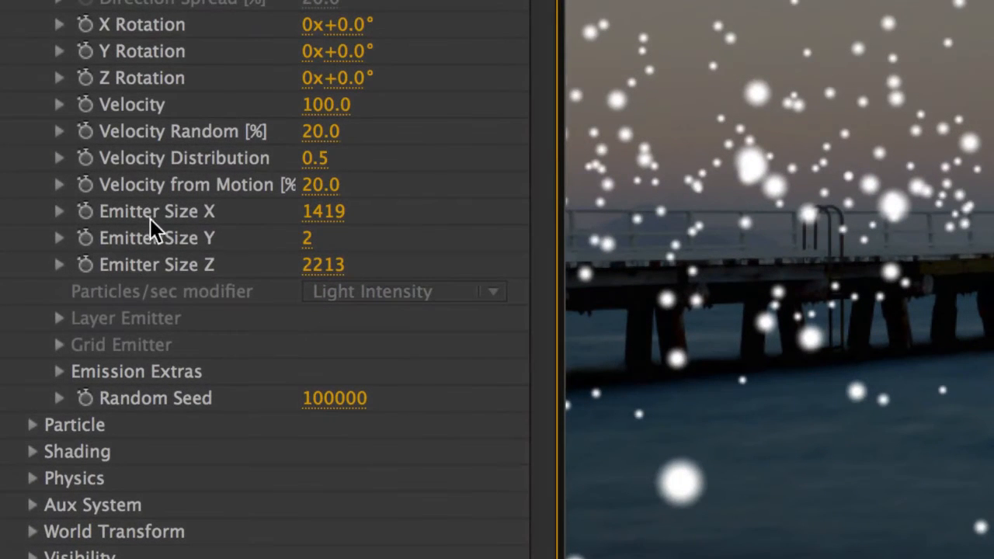
Set the box emitter's size to X 1800, Y 0 and Z 2500 and preview the particles from the start
{"action": "left_click", "coordinate": [332, 216]}
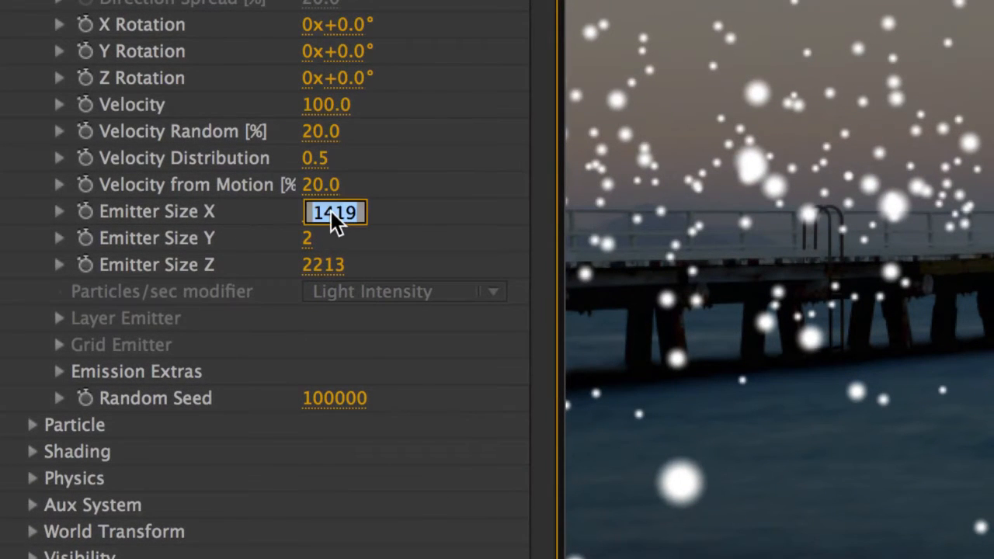
{"action": "type", "text": "1800"}
{"action": "key", "text": "Tab"}
{"action": "key", "text": "Tab"}
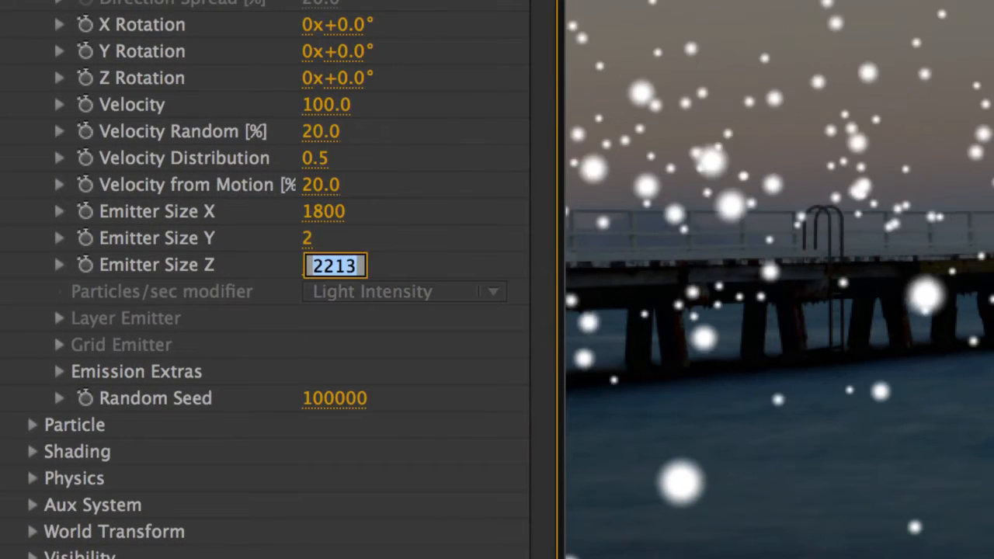
{"action": "key", "text": "shift+Tab"}
{"action": "type", "text": "0"}
{"action": "key", "text": "Tab"}
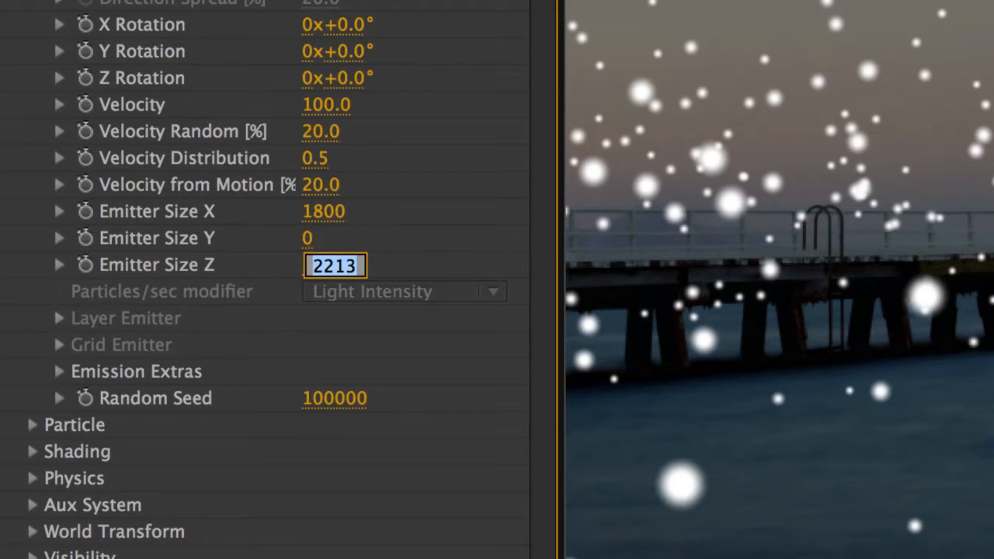
{"action": "type", "text": "2500"}
{"action": "key", "text": "Return"}
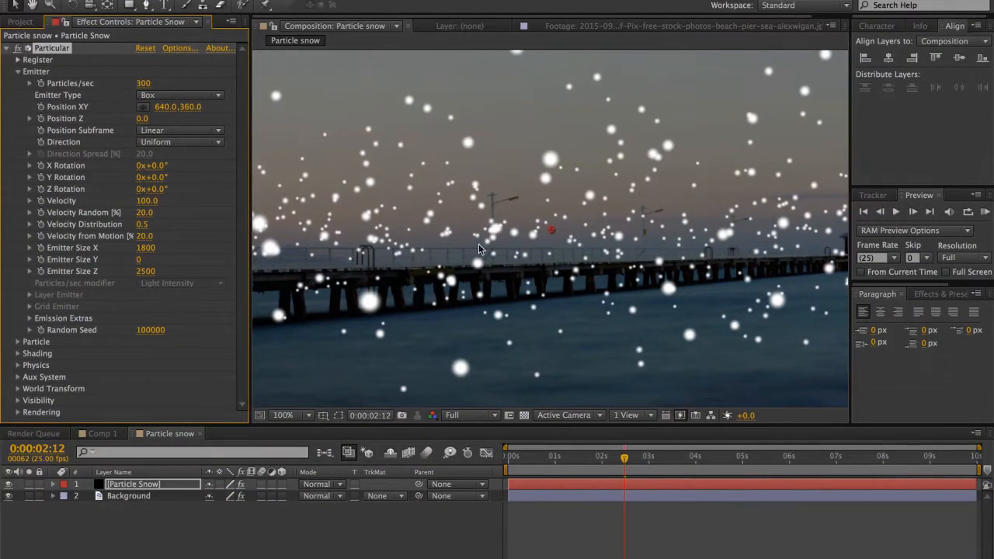
{"action": "key", "text": "KP_0"}
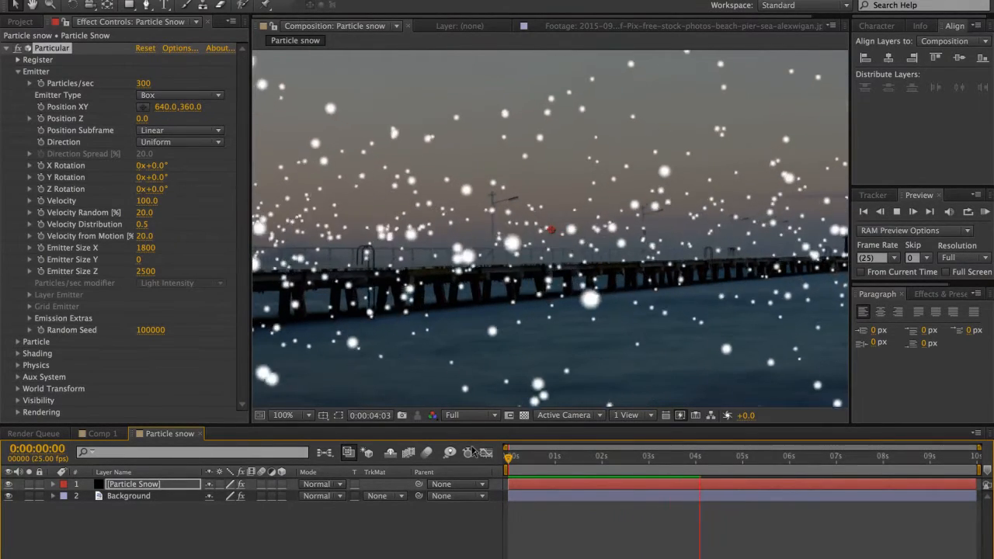
{"action": "key", "text": "space"}
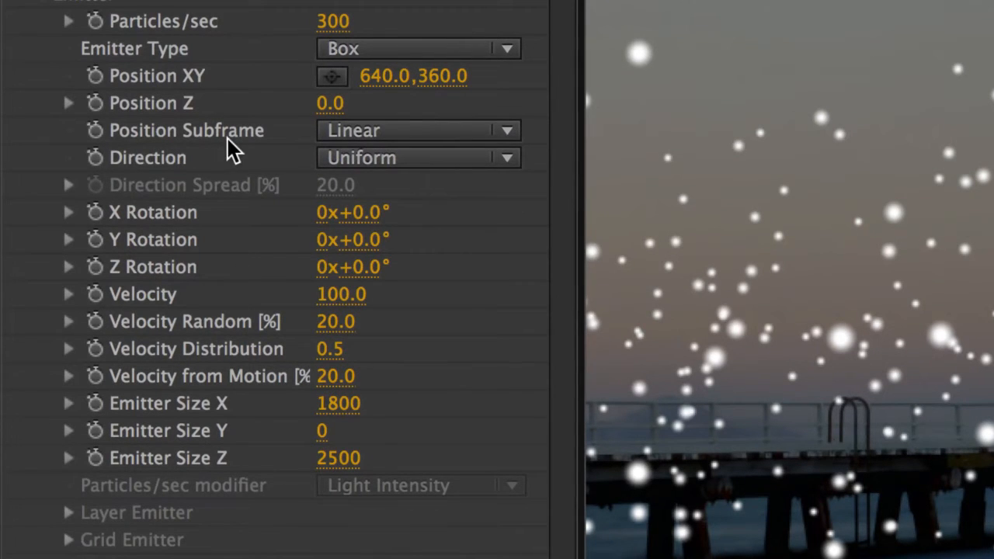
Change the emitter's Position Subframe to 10x Smooth and preview the particle motion
{"action": "left_click", "coordinate": [323, 129]}
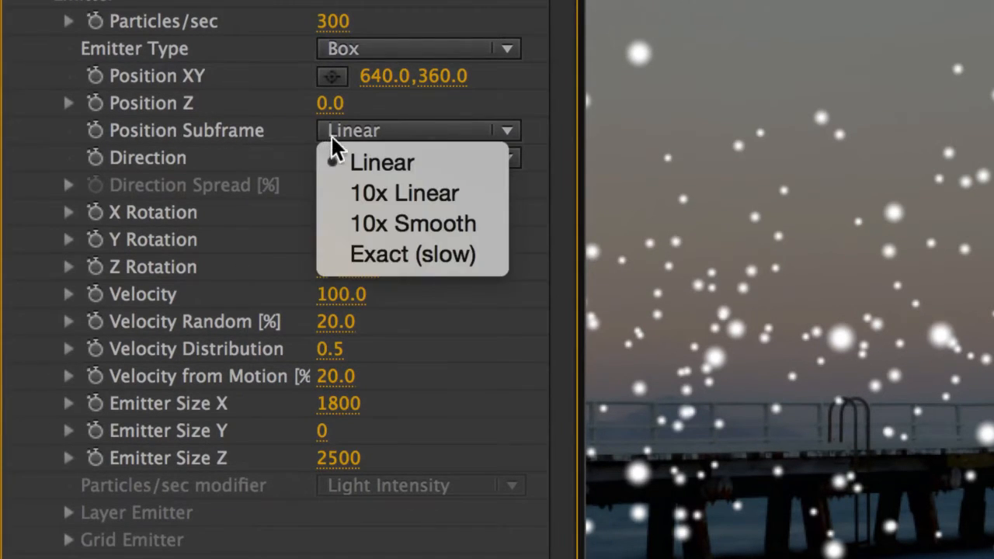
{"action": "left_click", "coordinate": [453, 228]}
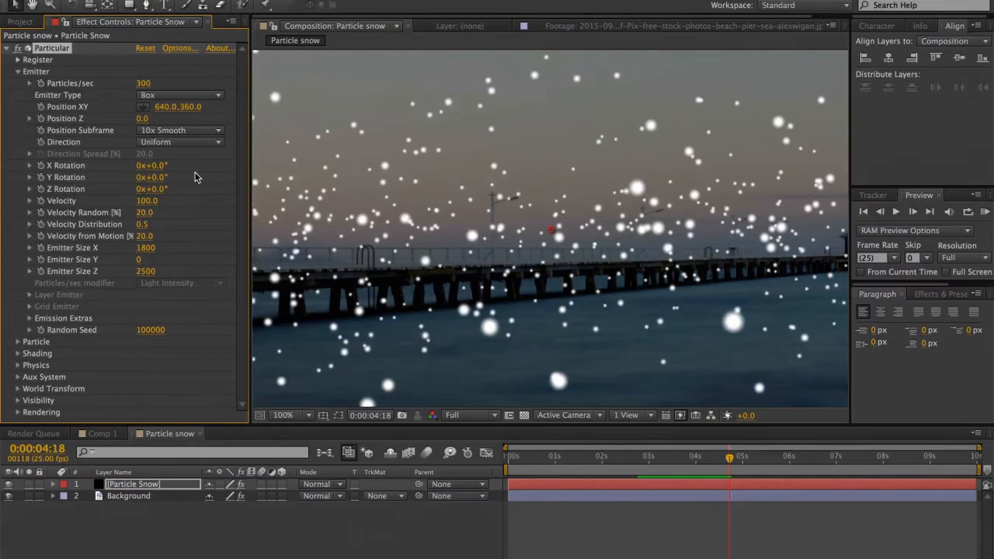
{"action": "key", "text": "space"}
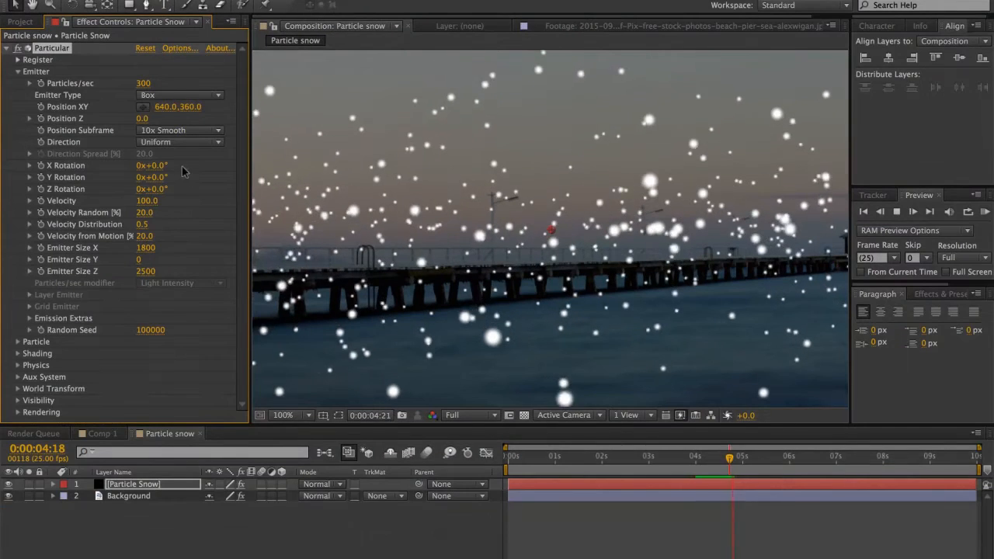
{"action": "key", "text": "space"}
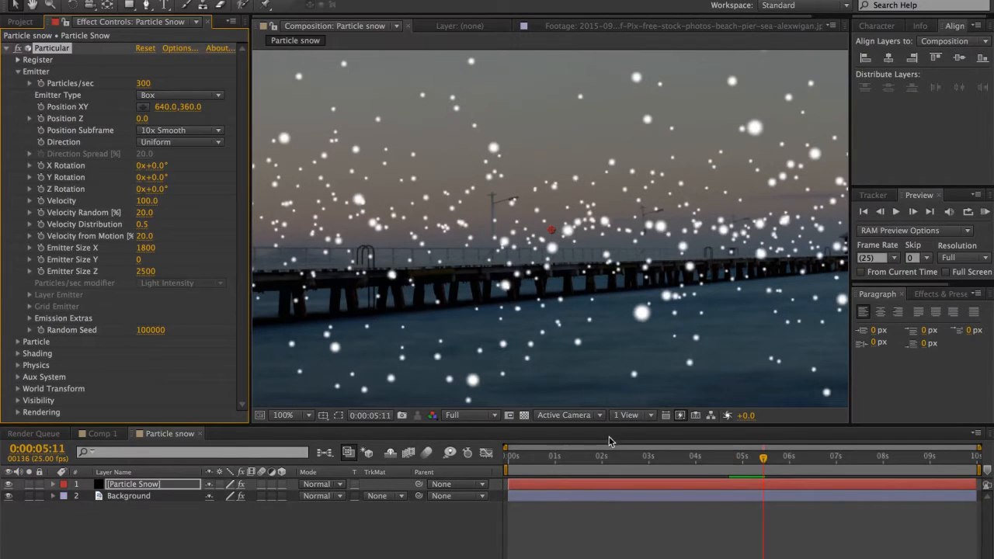
Set the emitter's Direction to Bi-Directional at 0:00:00:21 and preview the particles from near the start of the composition
{"action": "left_click_drag", "start_coordinate": [588, 459], "coordinate": [548, 459]}
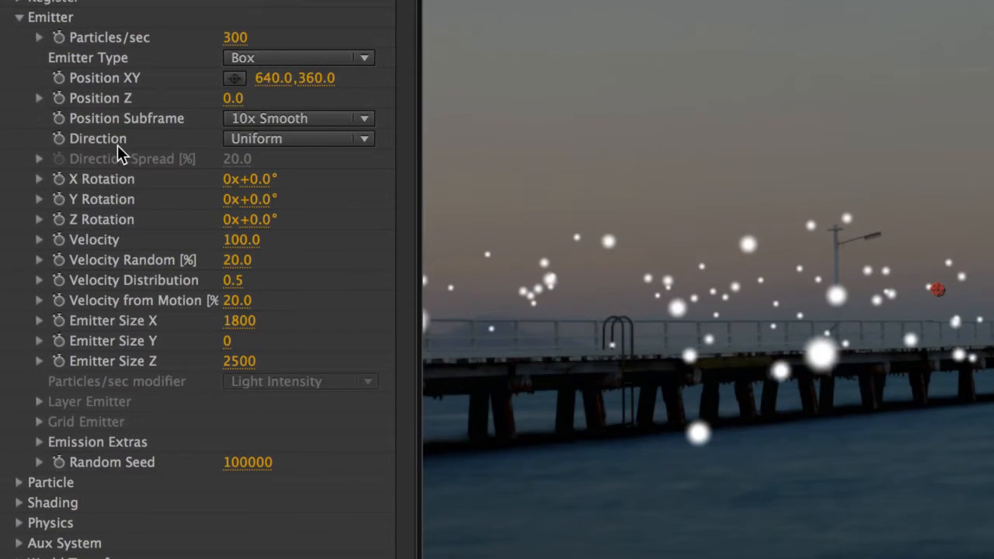
{"action": "left_click", "coordinate": [233, 139]}
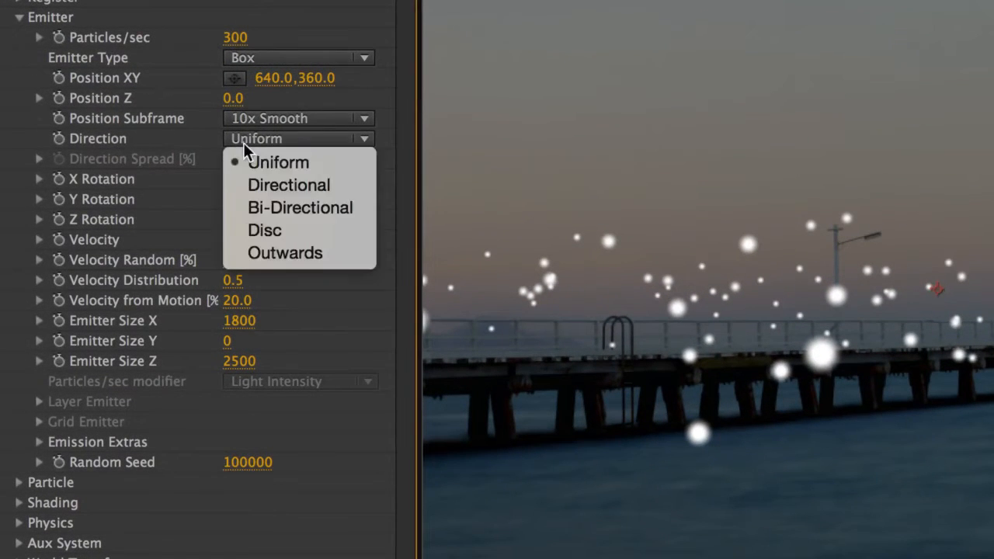
{"action": "left_click", "coordinate": [295, 210]}
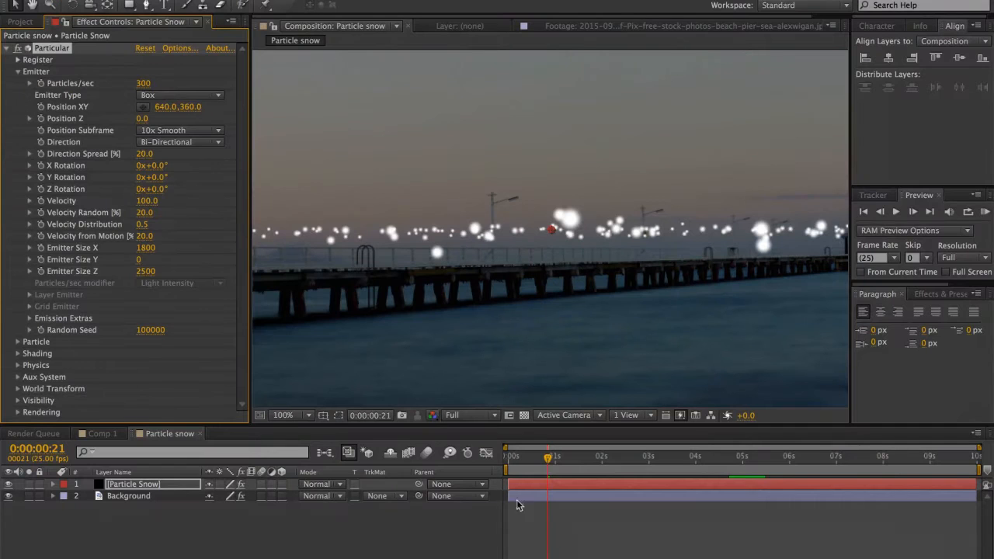
{"action": "left_click", "coordinate": [514, 457]}
{"action": "key", "text": "space"}
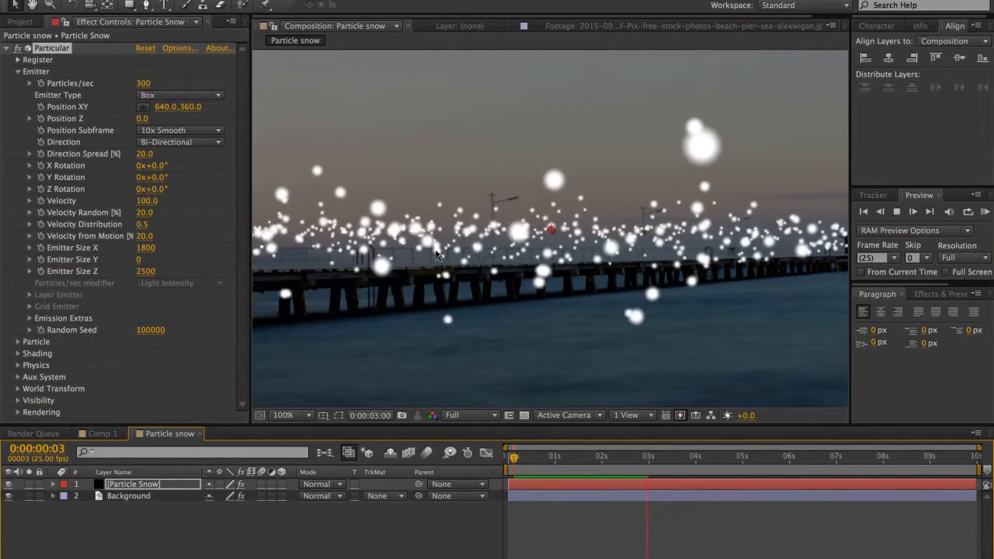
{"action": "key", "text": "space"}
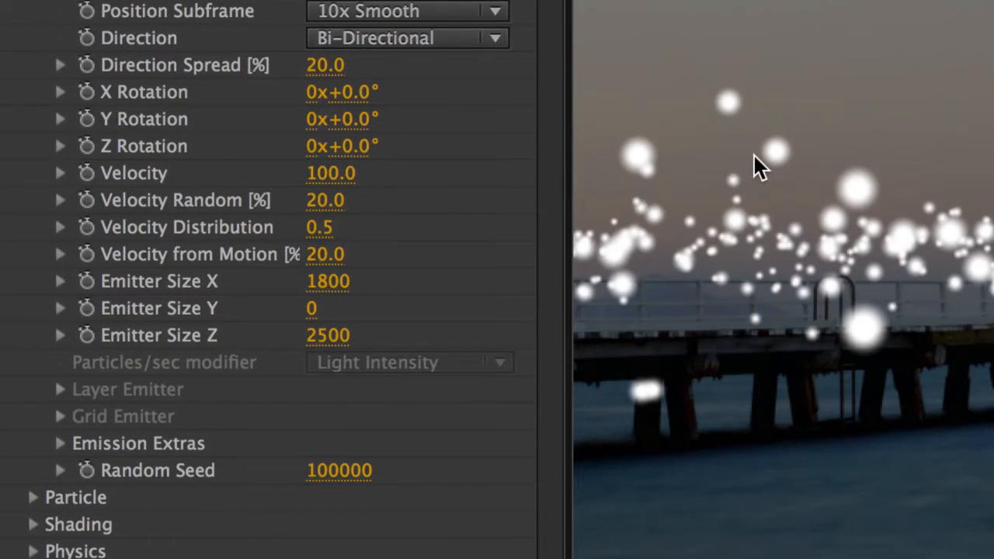
Set the emitter's Velocity Random and Velocity Distribution to 0 and preview the particles
{"action": "left_click", "coordinate": [325, 226]}
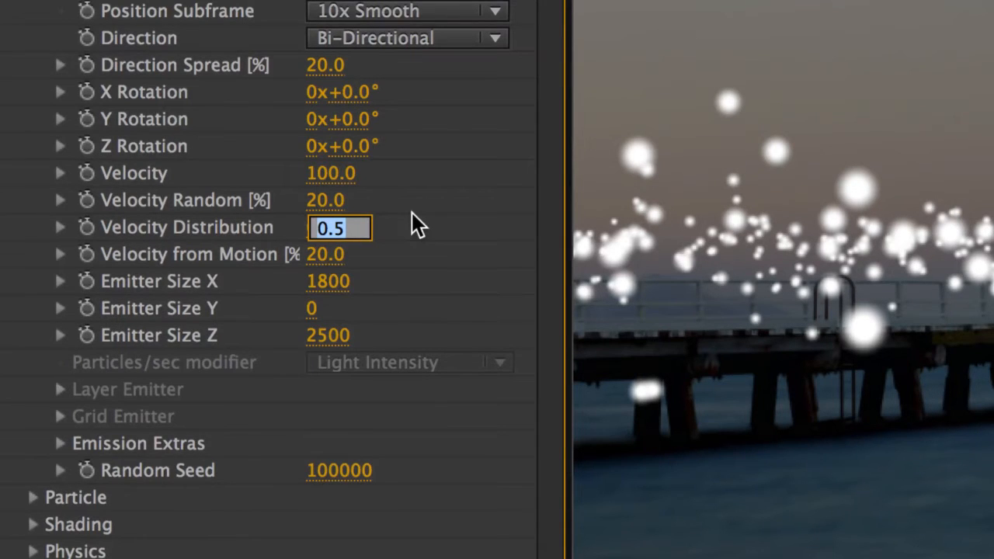
{"action": "key", "text": "Return"}
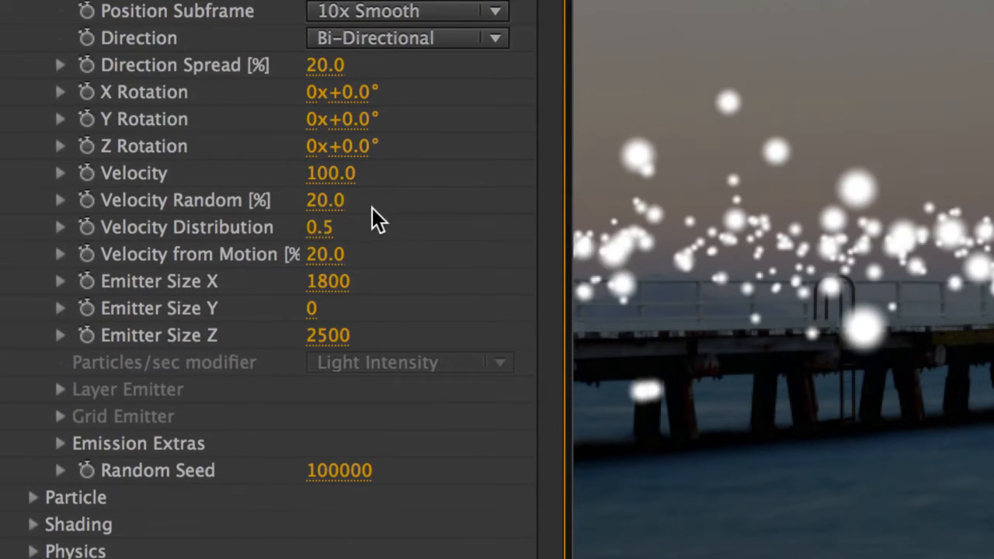
{"action": "left_click", "coordinate": [326, 200]}
{"action": "type", "text": "0"}
{"action": "key", "text": "Tab"}
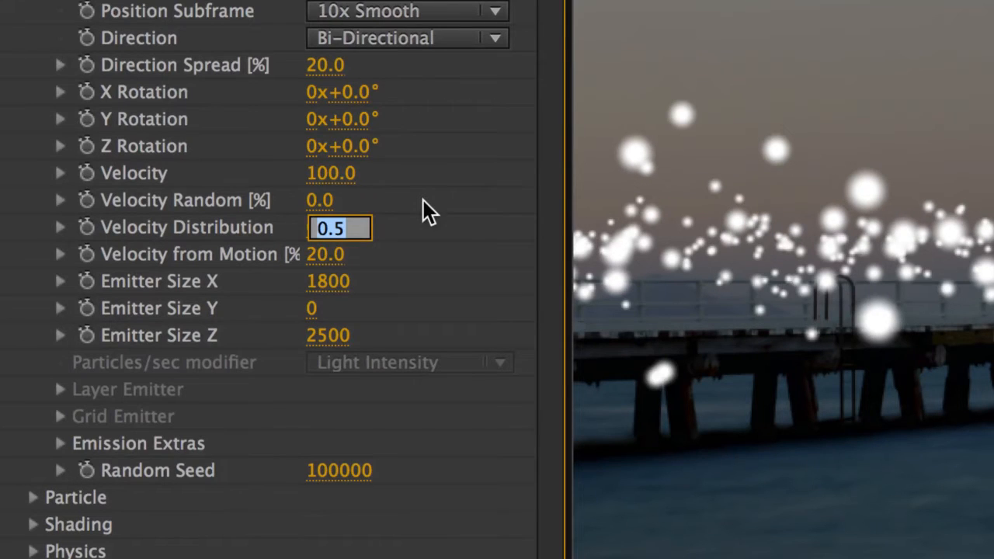
{"action": "type", "text": "0"}
{"action": "key", "text": "Return"}
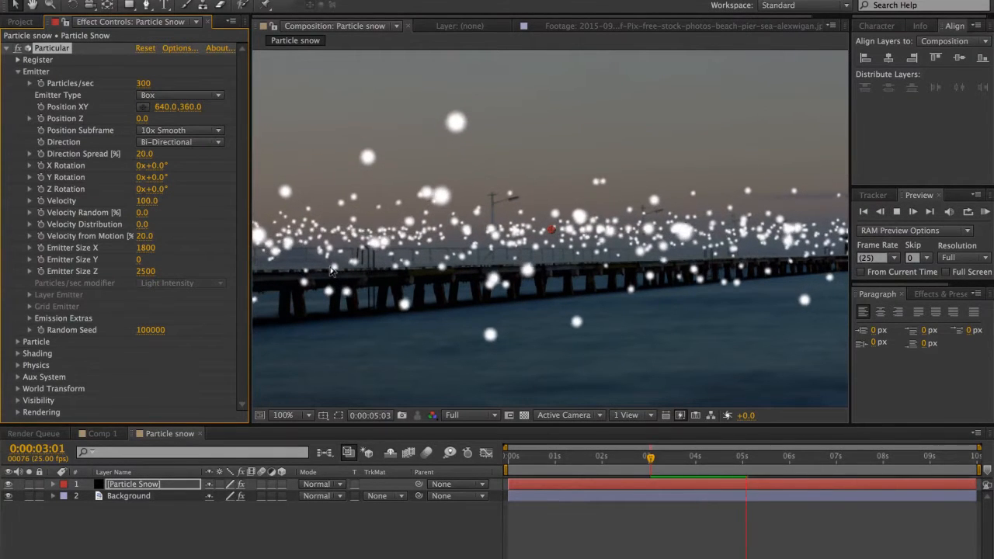
{"action": "key", "text": "space"}
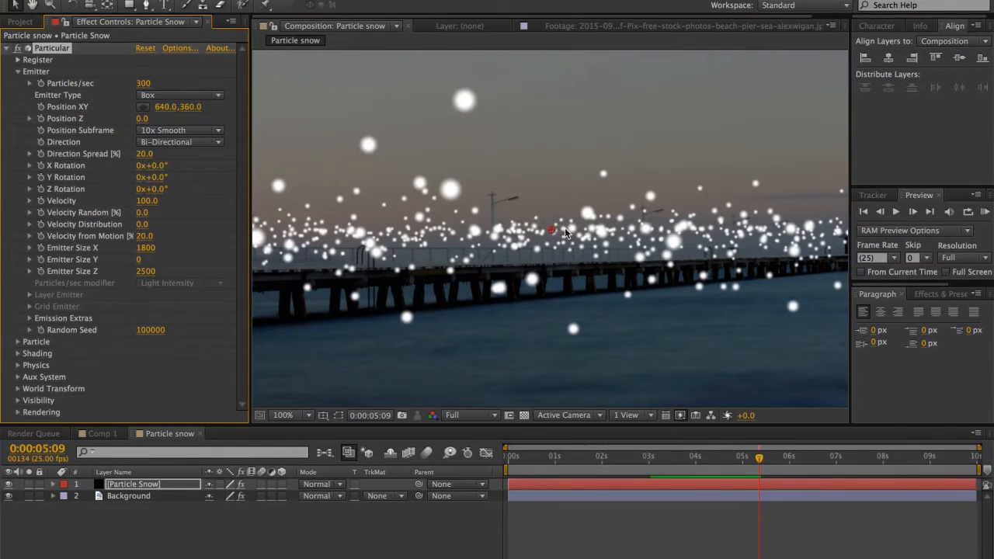
Raise the emitter above the frame to Position XY 640, -147, previewing the particles while adjusting its height
{"action": "scroll", "coordinate": [566, 234], "scroll_direction": "down", "scroll_amount": 4}
{"action": "scroll", "coordinate": [566, 233], "scroll_direction": "up", "scroll_amount": 1}
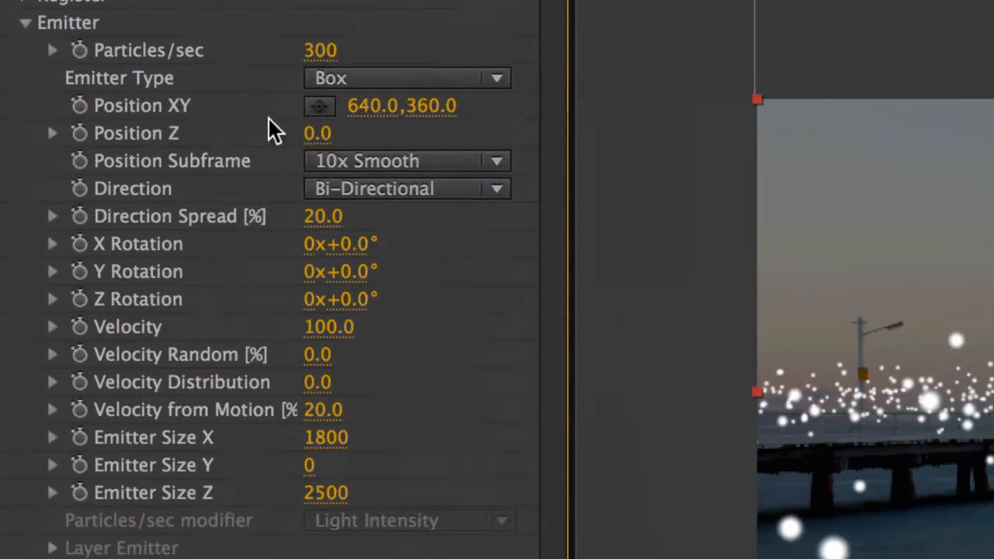
{"action": "left_click", "coordinate": [209, 114]}
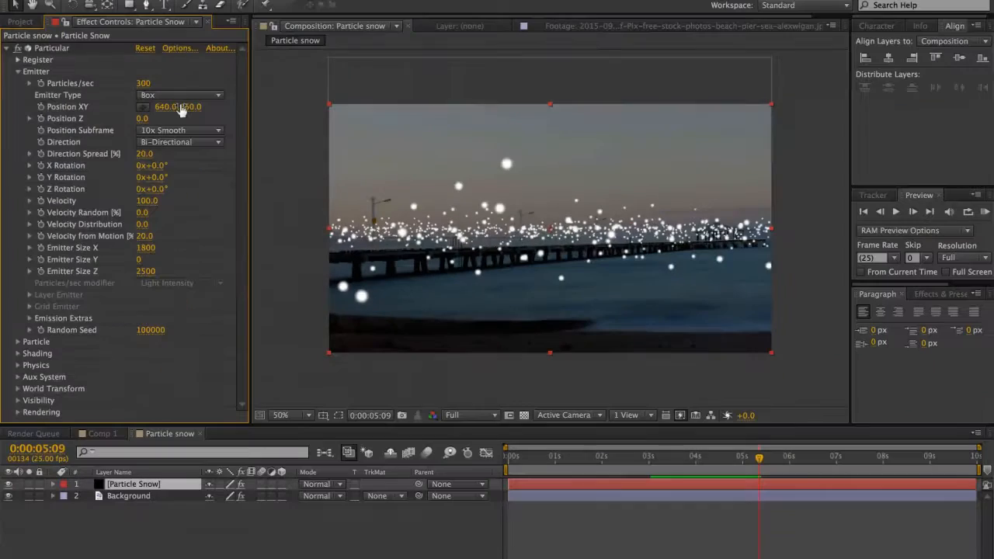
{"action": "left_click_drag", "start_coordinate": [417, 117], "coordinate": [0, 142]}
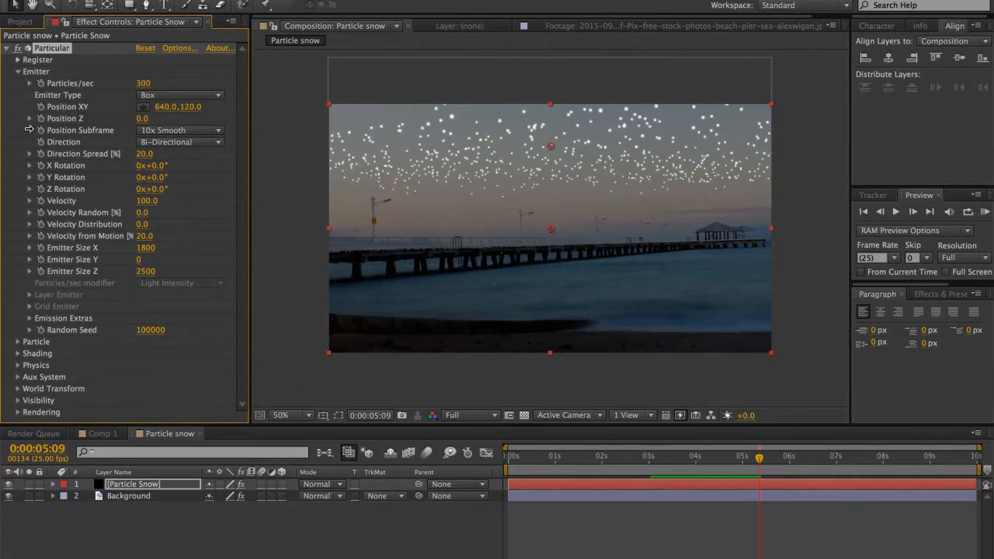
{"action": "left_click_drag", "start_coordinate": [190, 108], "coordinate": [30, 115]}
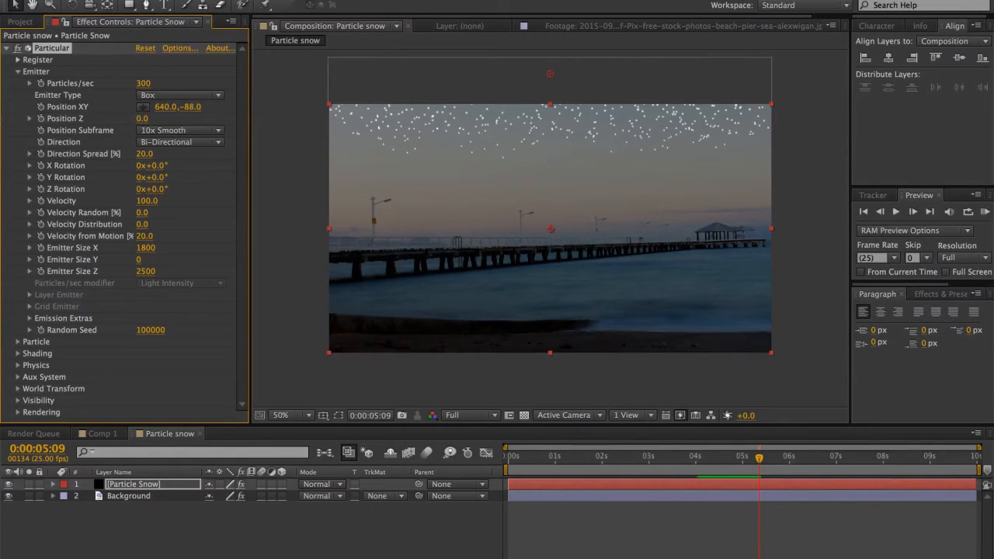
{"action": "left_click_drag", "start_coordinate": [189, 109], "coordinate": [8, 116]}
{"action": "left_click", "coordinate": [514, 452]}
{"action": "key", "text": "space"}
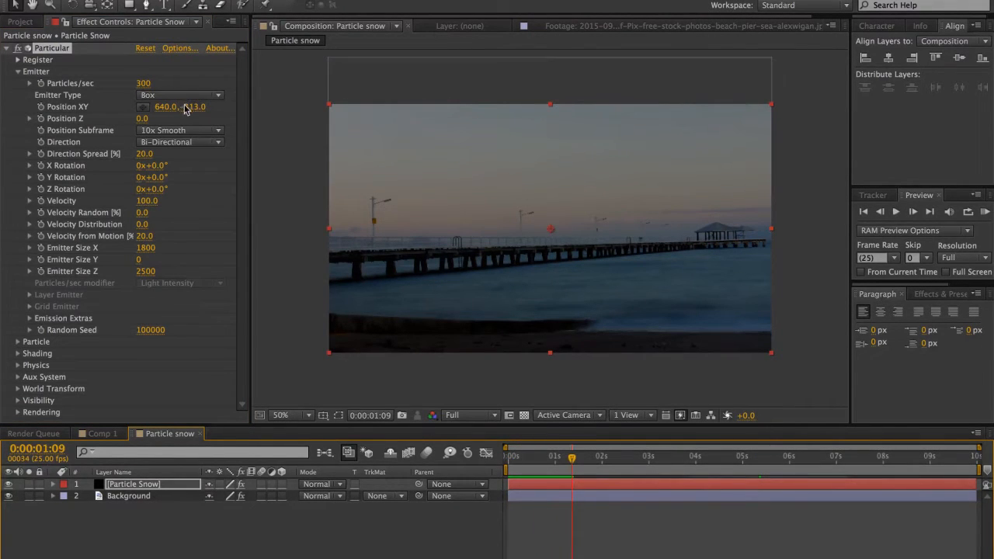
{"action": "left_click_drag", "start_coordinate": [190, 107], "coordinate": [300, 107]}
{"action": "key", "text": "space"}
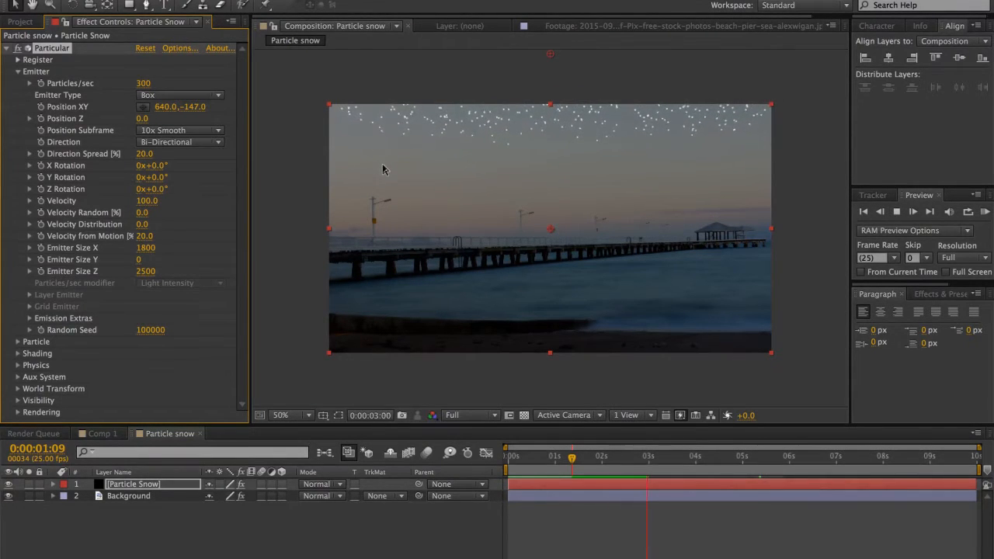
{"action": "key", "text": "space"}
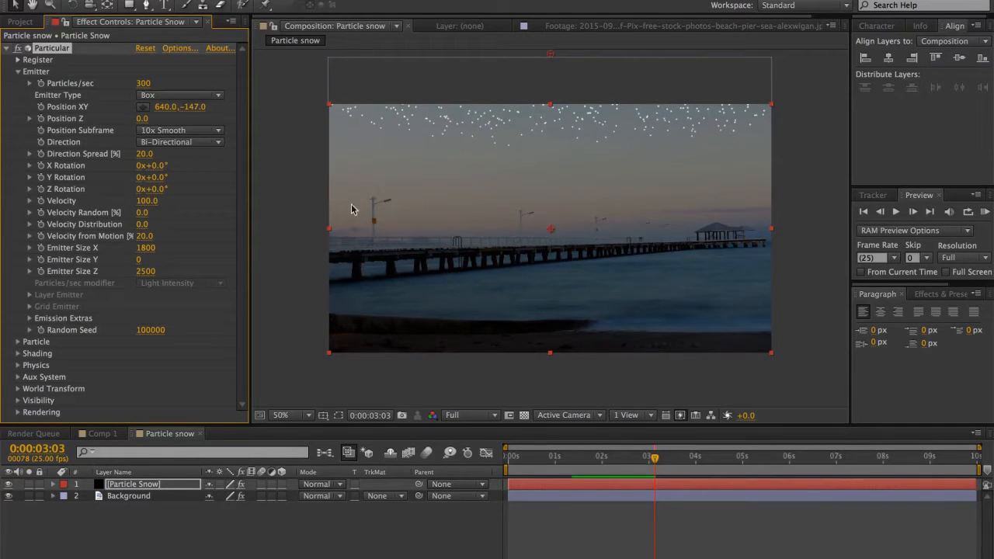
Collapse Particular's Emitter settings, expand the Particle settings and set the particle Life to 200 seconds
{"action": "left_click", "coordinate": [14, 73]}
{"action": "left_click", "coordinate": [16, 71]}
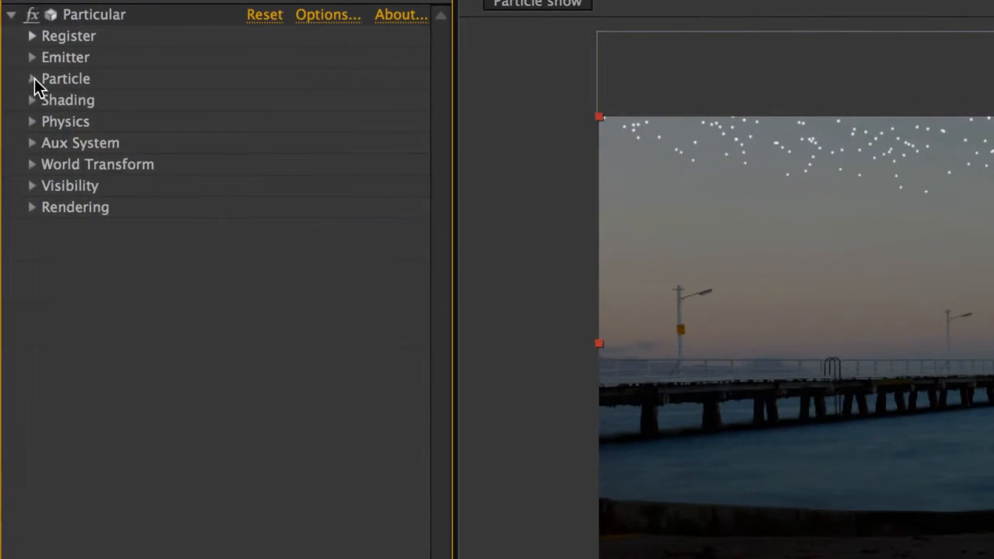
{"action": "left_click", "coordinate": [33, 78]}
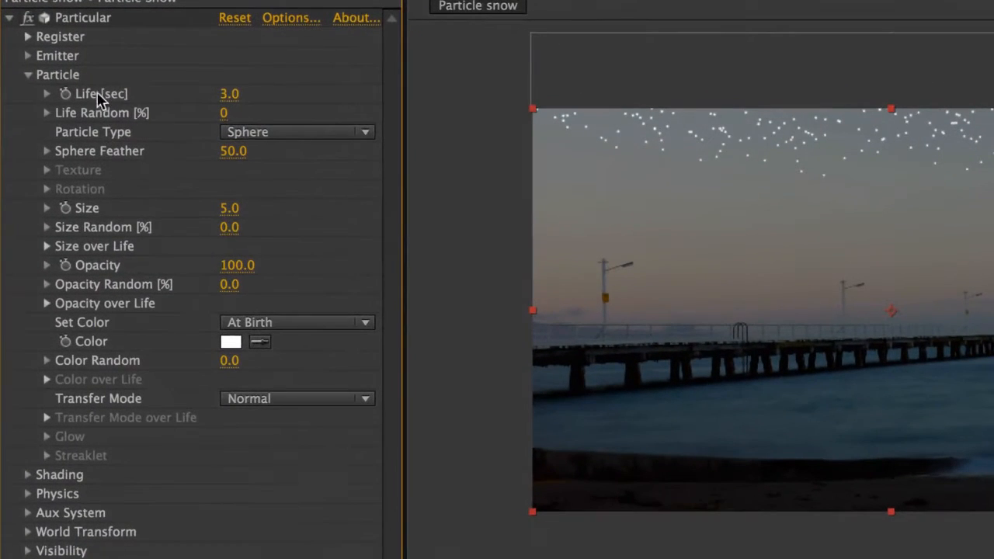
{"action": "left_click", "coordinate": [231, 95]}
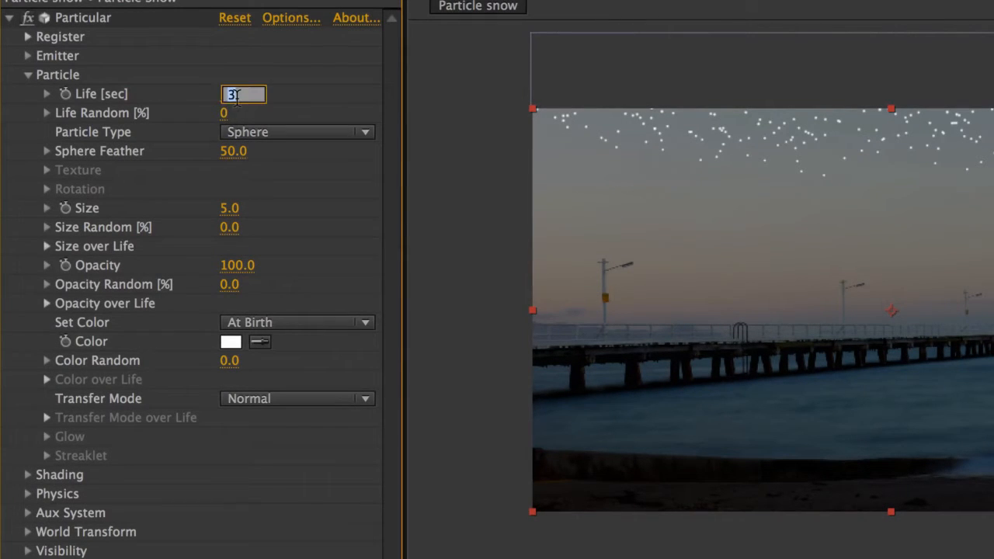
{"action": "type", "text": "1"}
{"action": "key", "text": "Return"}
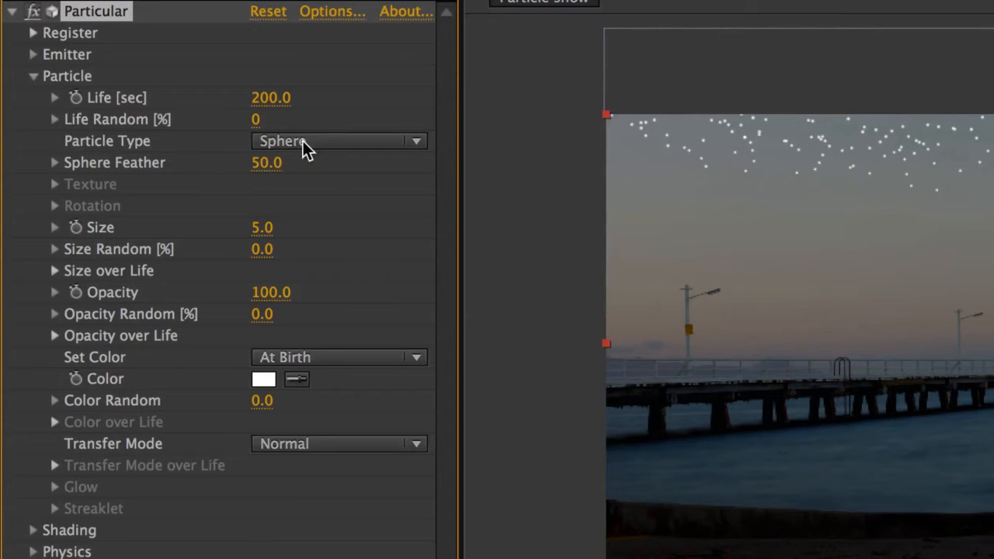
Change the Particle Type to Cloudlet, then try a particle Size of 19 and undo the size change
{"action": "left_click", "coordinate": [365, 143]}
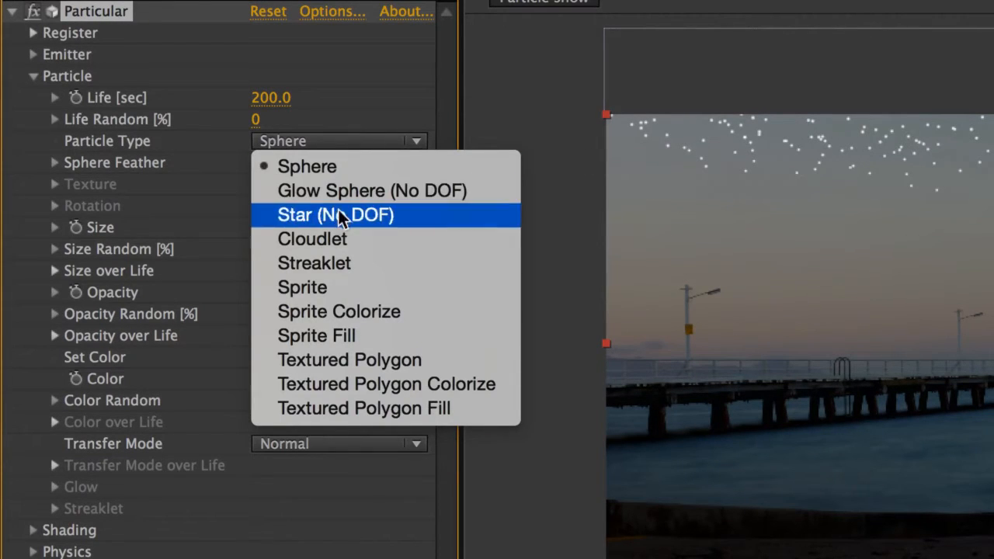
{"action": "left_click", "coordinate": [375, 247]}
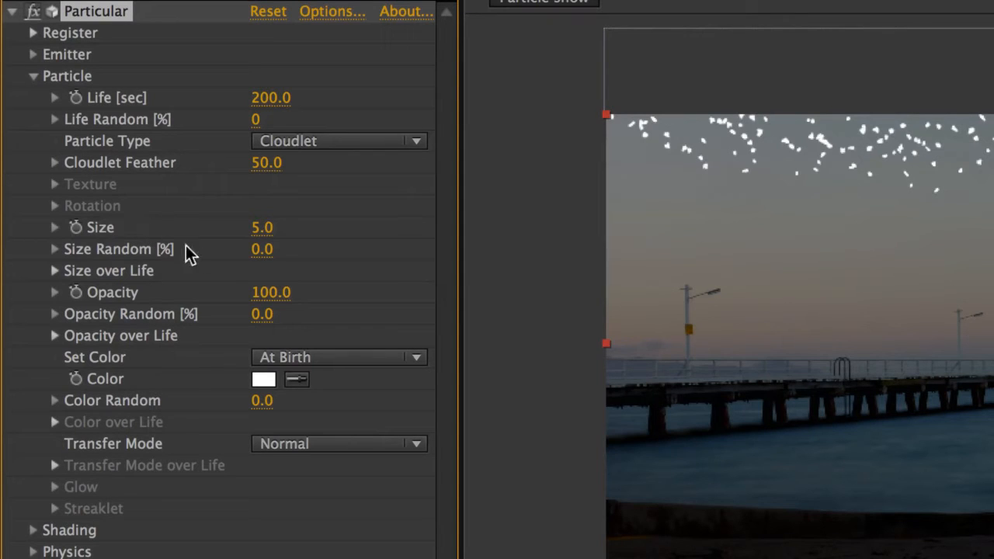
{"action": "left_click_drag", "start_coordinate": [263, 228], "coordinate": [286, 235]}
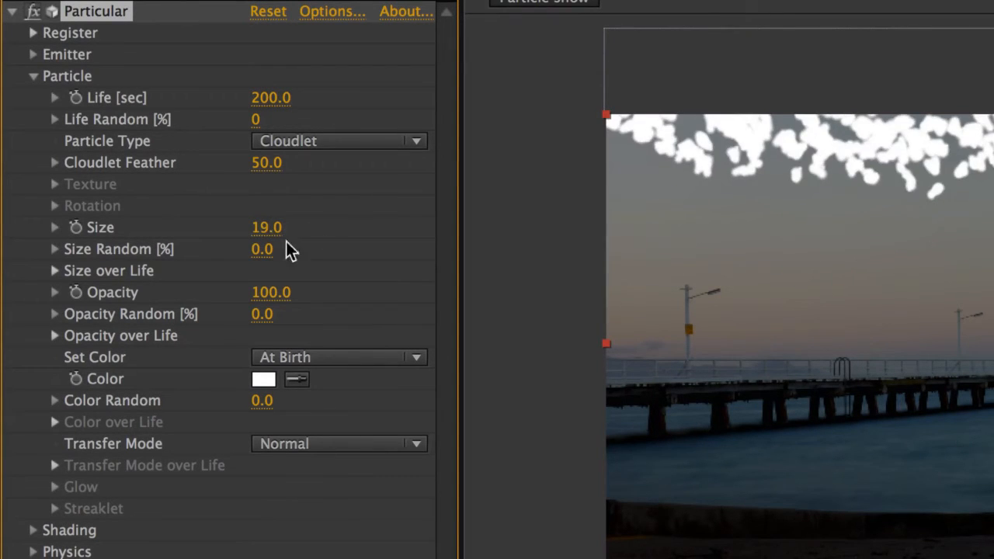
{"action": "key", "text": "super+z"}
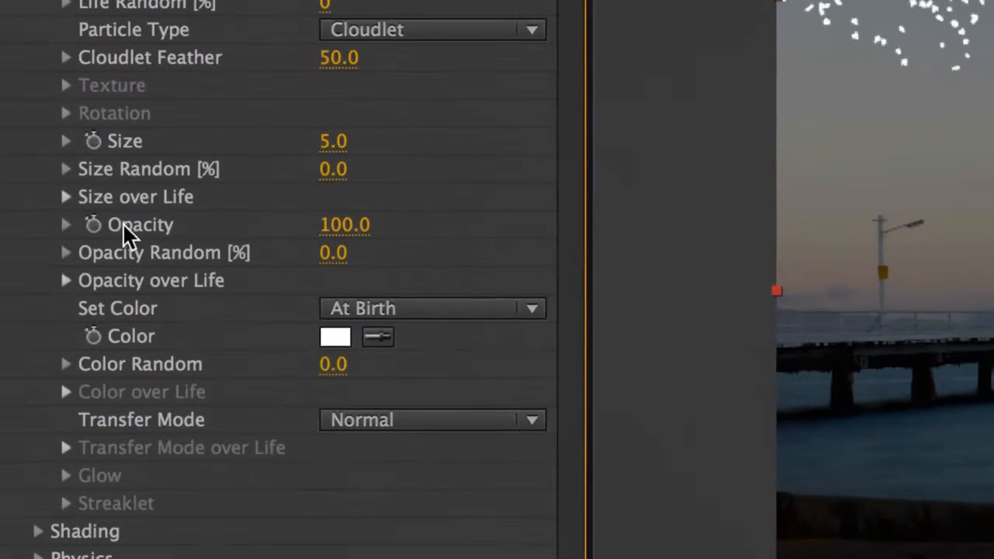
Set the particle Opacity to 20
{"action": "left_click", "coordinate": [334, 227]}
{"action": "type", "text": "20"}
{"action": "key", "text": "Return"}
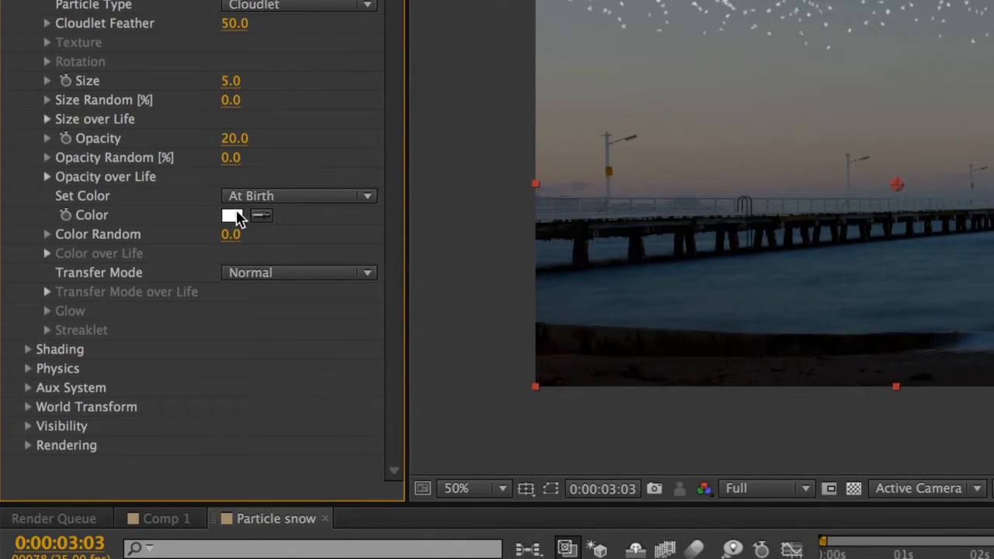
Change the particle Color to a muted blue-grey, RGB 150, 170, 183, and inspect the flakes up close
{"action": "left_click", "coordinate": [232, 216]}
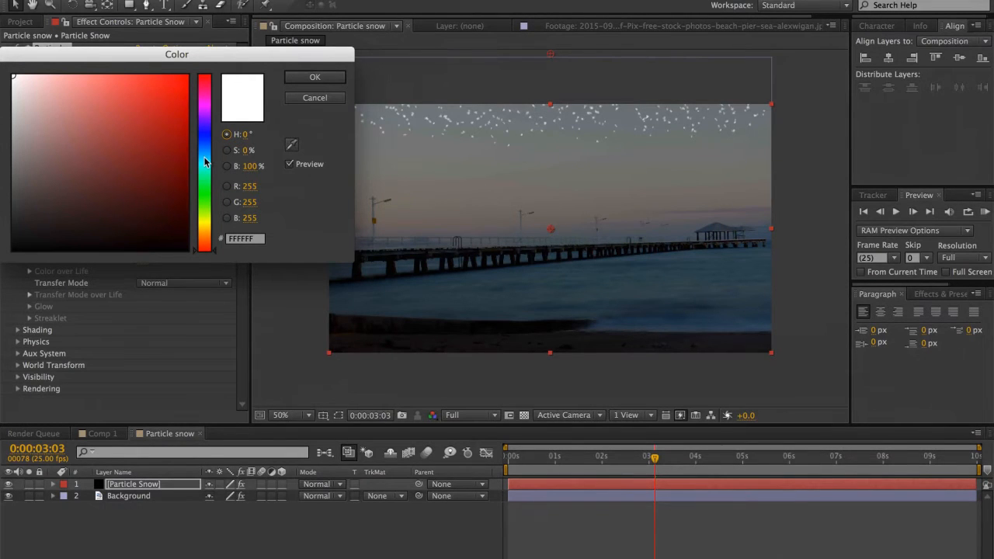
{"action": "left_click_drag", "start_coordinate": [205, 160], "coordinate": [207, 154]}
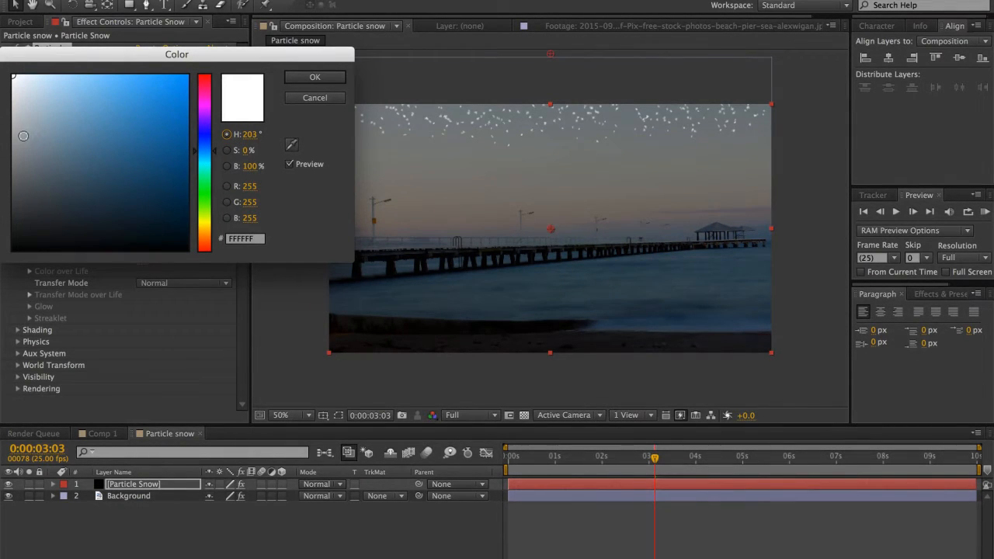
{"action": "left_click_drag", "start_coordinate": [25, 138], "coordinate": [44, 124]}
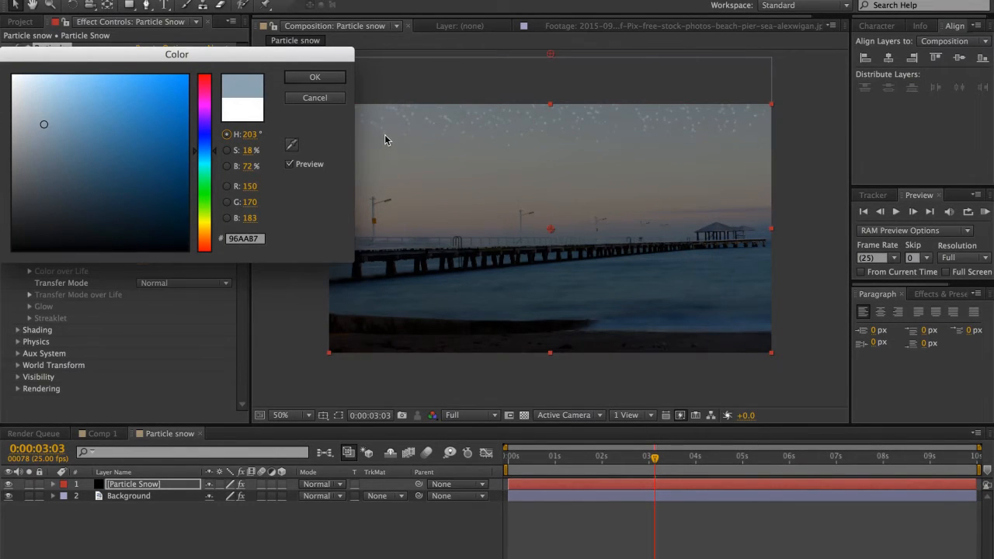
{"action": "left_click", "coordinate": [328, 76]}
{"action": "scroll", "coordinate": [367, 116], "scroll_direction": "up", "scroll_amount": 2}
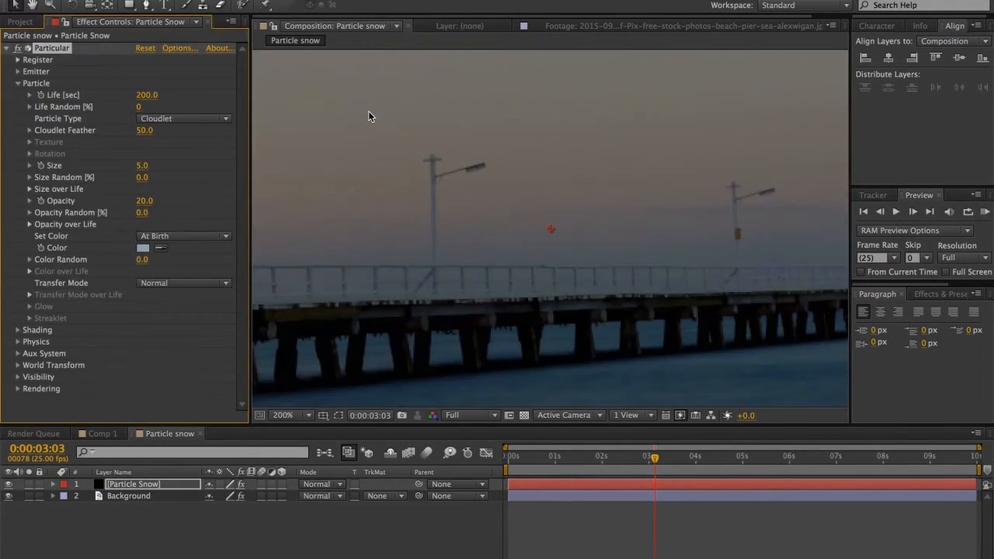
{"action": "scroll", "coordinate": [370, 116], "scroll_direction": "down", "scroll_amount": 1}
{"action": "key", "text": "space"}
{"action": "left_click_drag", "start_coordinate": [390, 131], "coordinate": [486, 278]}
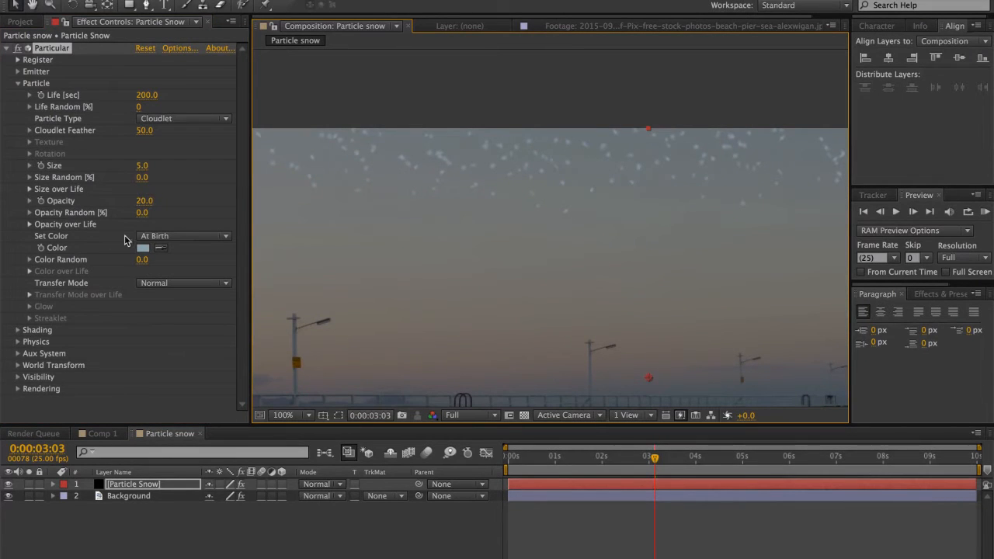
Adjust the particle Color to a less saturated grey-blue, RGB 161, 175, 184
{"action": "left_click", "coordinate": [142, 247]}
{"action": "left_click", "coordinate": [35, 151]}
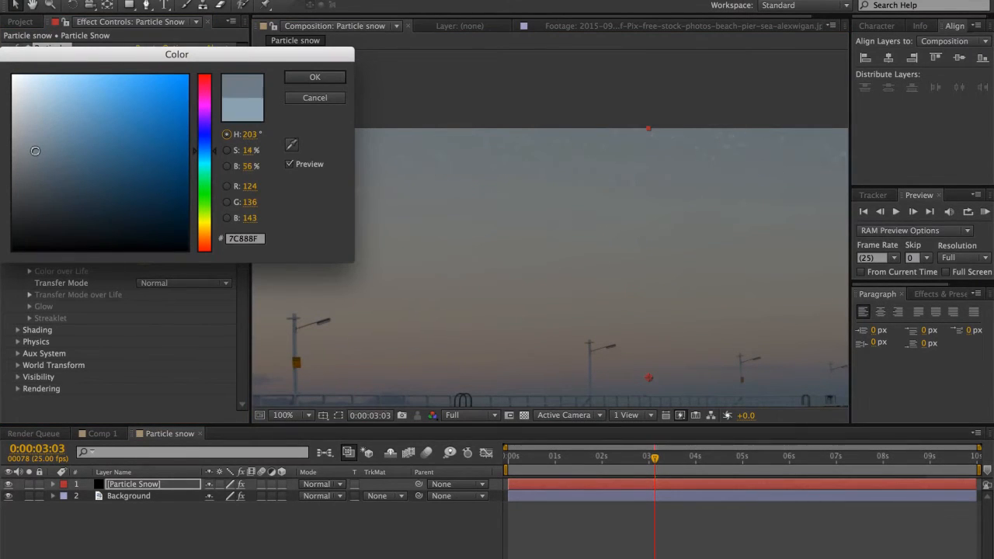
{"action": "left_click_drag", "start_coordinate": [35, 150], "coordinate": [32, 123]}
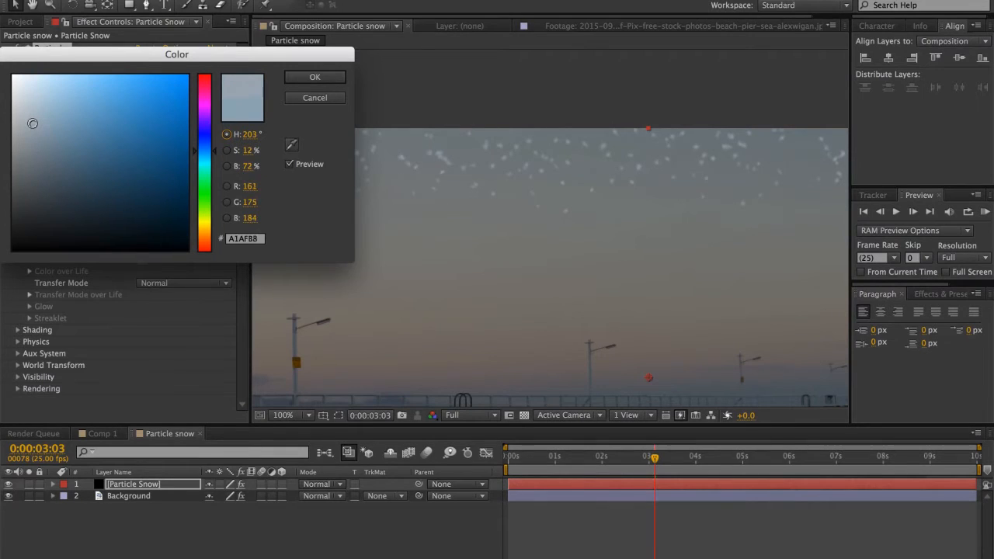
{"action": "left_click", "coordinate": [322, 78]}
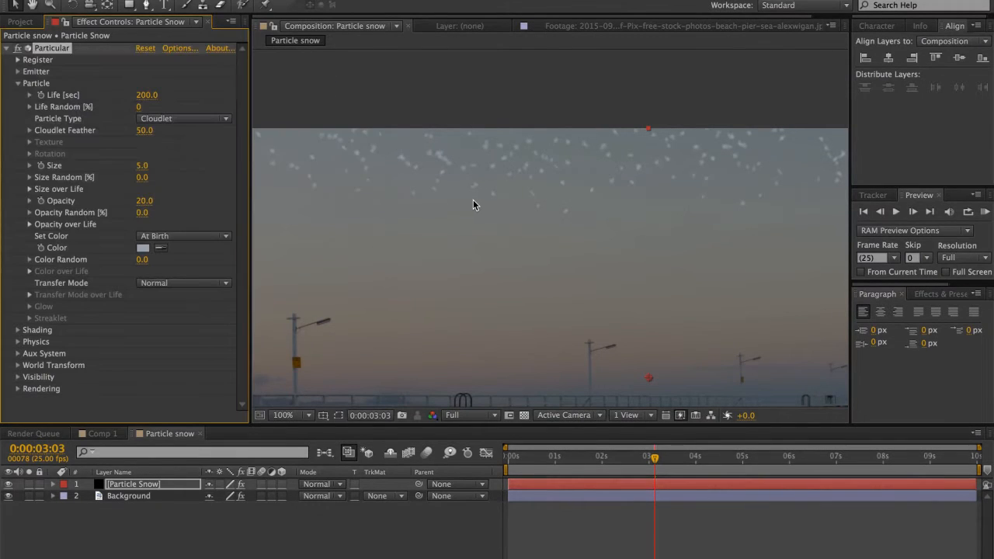
Nudge the particle Color slightly lighter and greyer, then check the flakes against the sky
{"action": "left_click", "coordinate": [142, 247]}
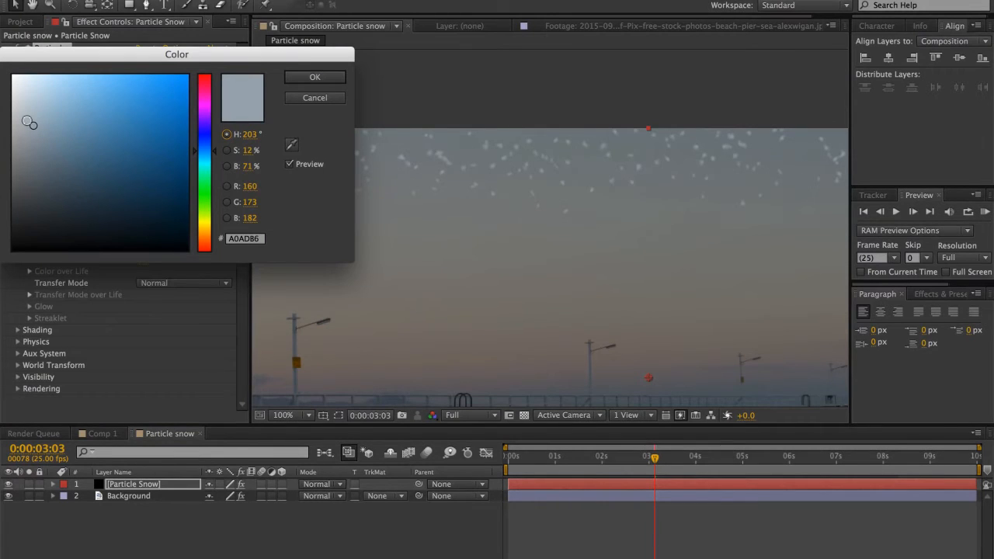
{"action": "left_click_drag", "start_coordinate": [29, 124], "coordinate": [27, 120]}
{"action": "left_click", "coordinate": [332, 78]}
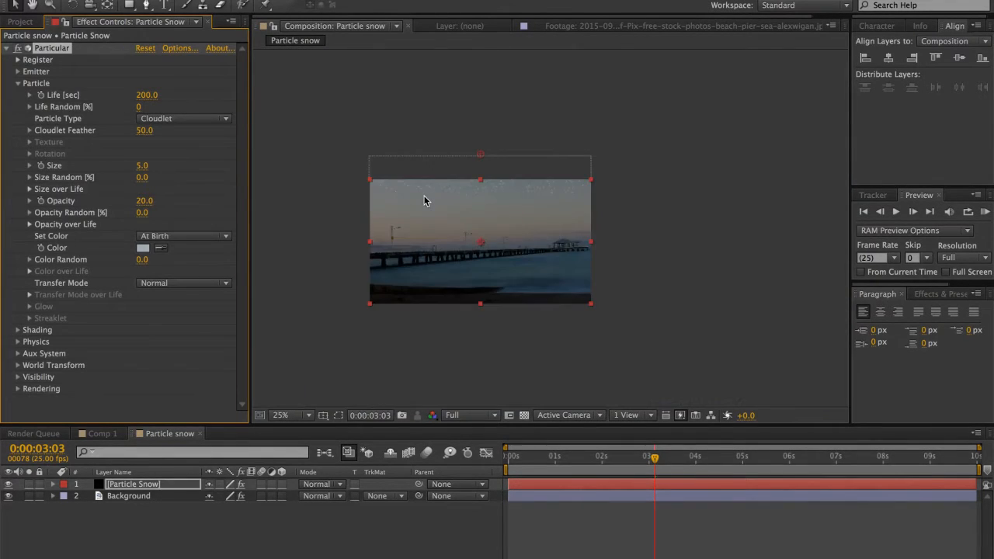
{"action": "scroll", "coordinate": [471, 163], "scroll_direction": "down", "scroll_amount": 2}
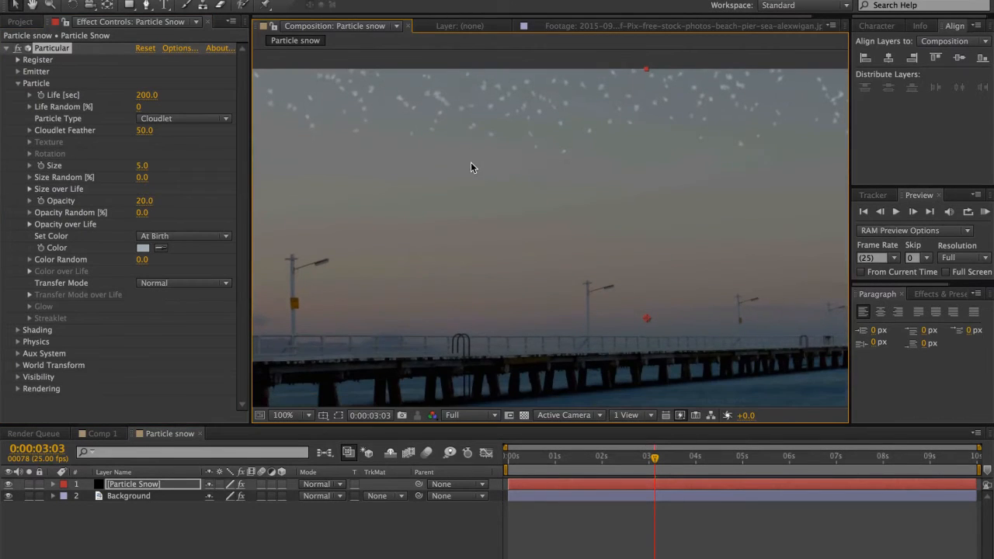
{"action": "scroll", "coordinate": [477, 173], "scroll_direction": "down", "scroll_amount": 2}
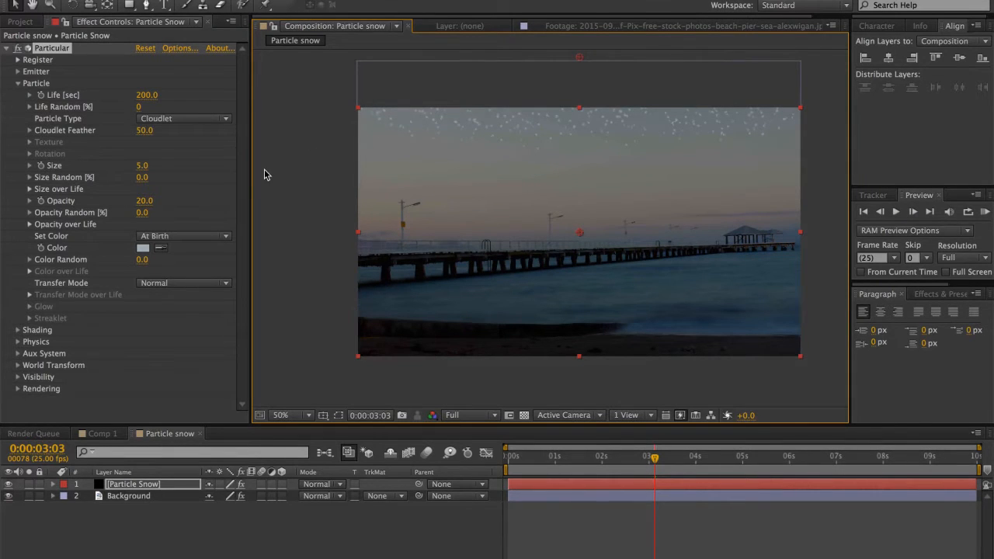
Expand the Emitter settings and set Pre Run to 10 under Emission Extras
{"action": "left_click", "coordinate": [16, 72]}
{"action": "left_click", "coordinate": [16, 71]}
{"action": "left_click", "coordinate": [16, 71]}
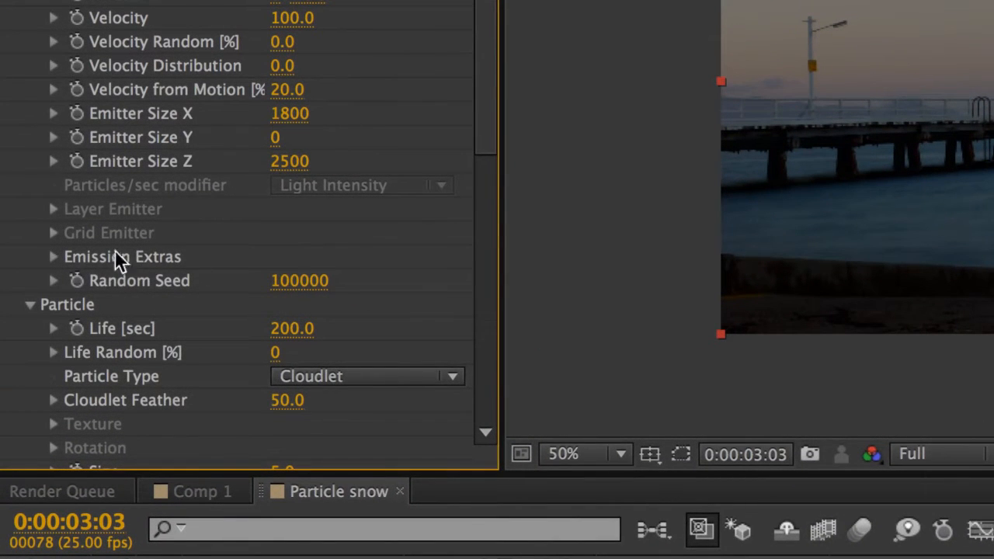
{"action": "left_click", "coordinate": [54, 257]}
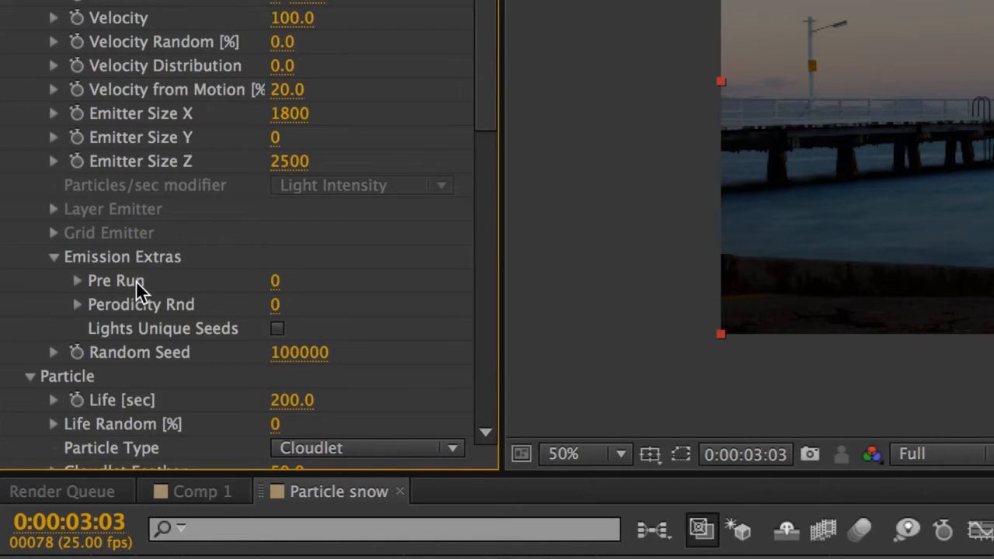
{"action": "left_click", "coordinate": [275, 281]}
{"action": "type", "text": "10"}
{"action": "key", "text": "Return"}
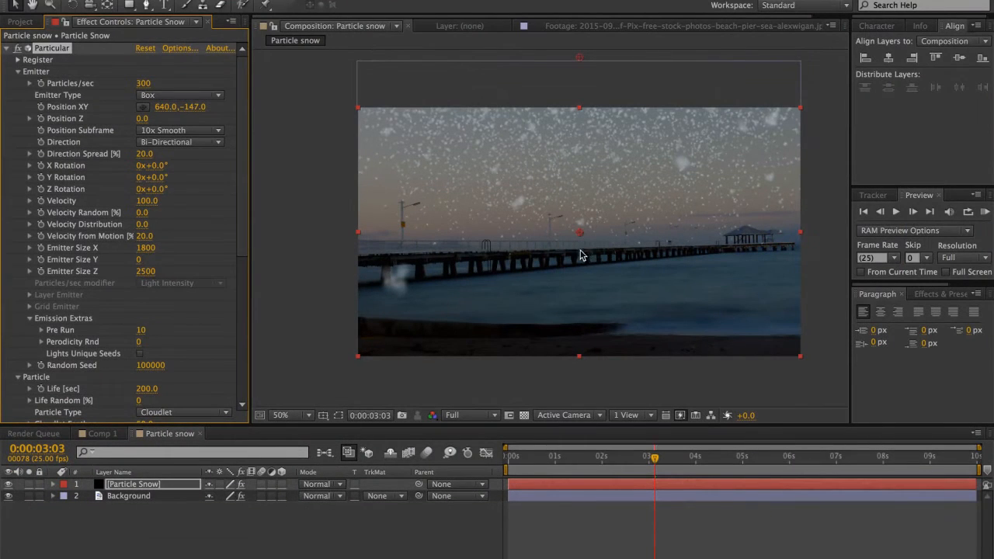
Preview the snowfall from the first frame of the composition
{"action": "left_click_drag", "start_coordinate": [545, 453], "coordinate": [440, 464]}
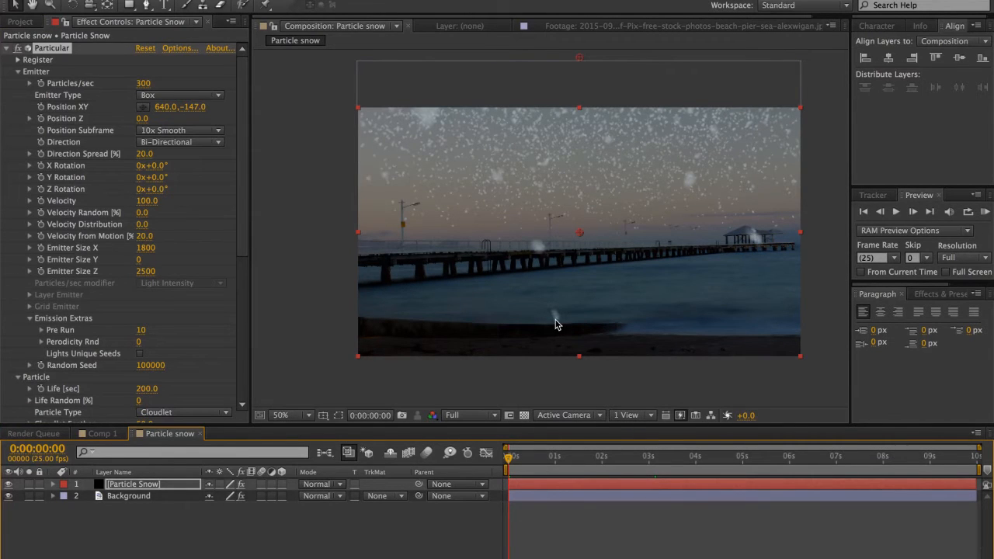
{"action": "key", "text": "space"}
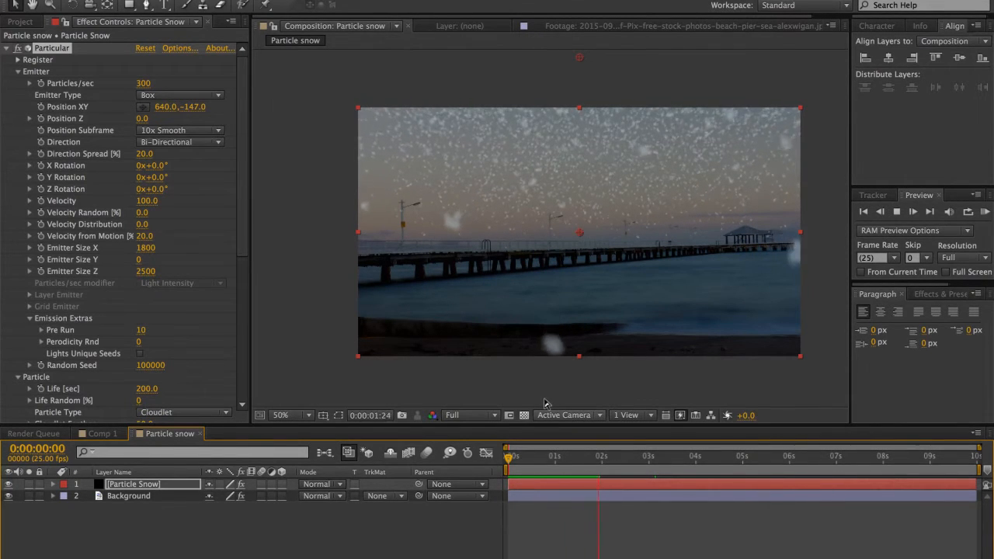
{"action": "key", "text": "space"}
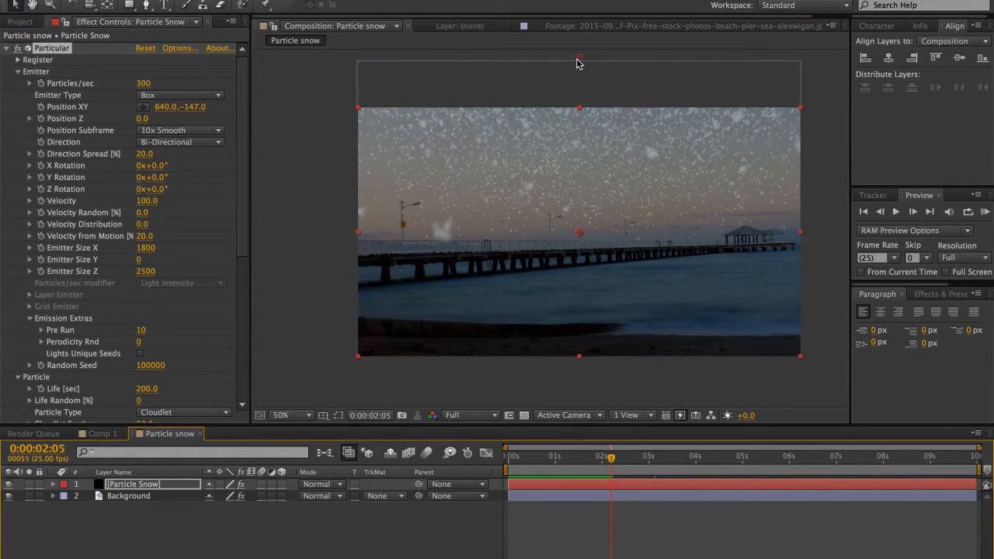
Lower the emitter to Position XY 640, -41 and check the snow coverage in the opening seconds
{"action": "left_click_drag", "start_coordinate": [580, 59], "coordinate": [578, 99]}
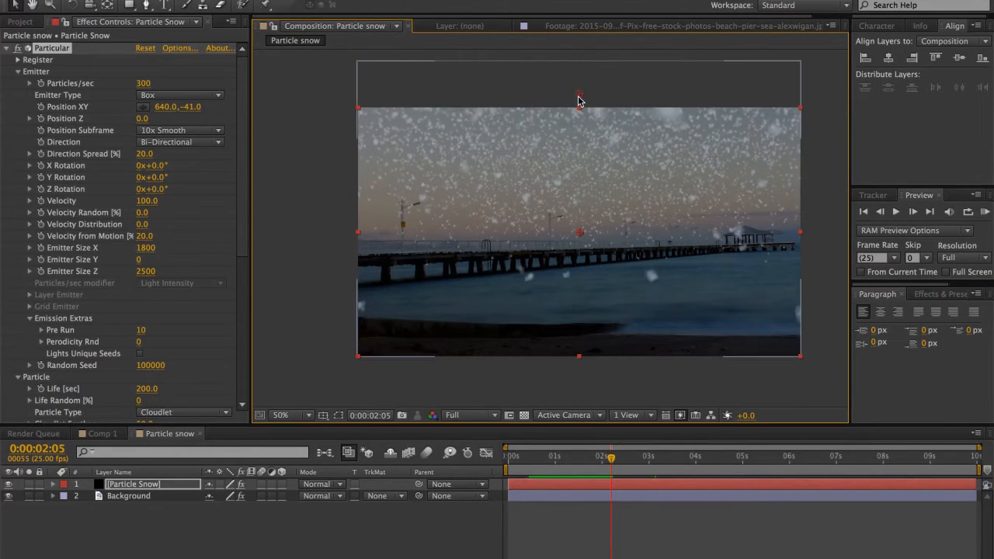
{"action": "key", "text": "Home"}
{"action": "key", "text": "Page_Down"}
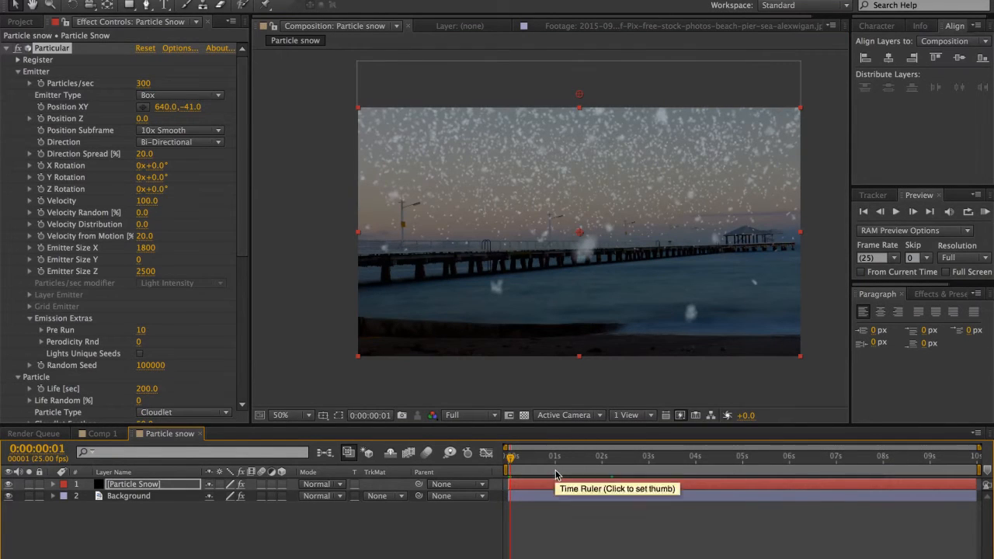
{"action": "left_click", "coordinate": [580, 460]}
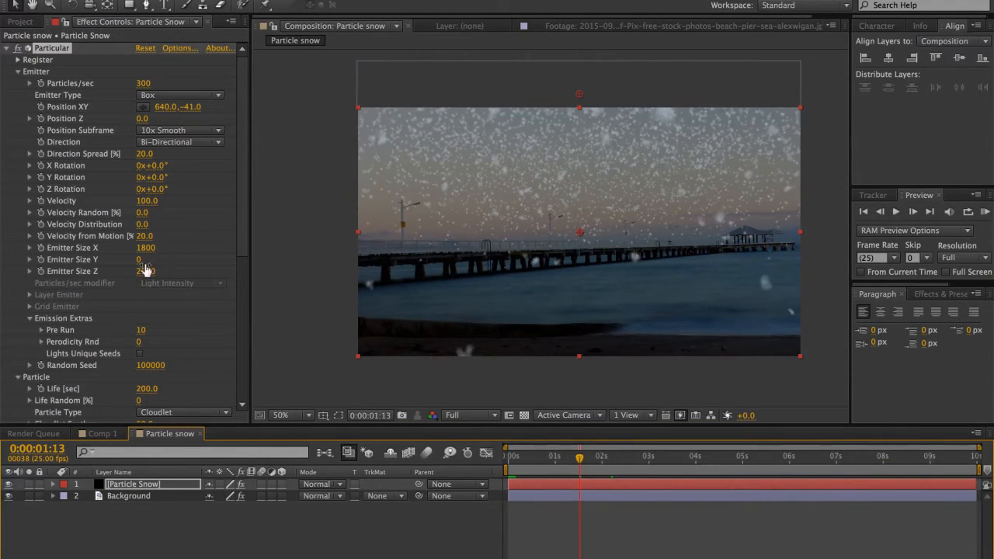
Set the emitter's Pre Run to 15 and its Particles/sec to 100, checking the snow at the first frame
{"action": "left_click", "coordinate": [142, 330]}
{"action": "key", "text": "Return"}
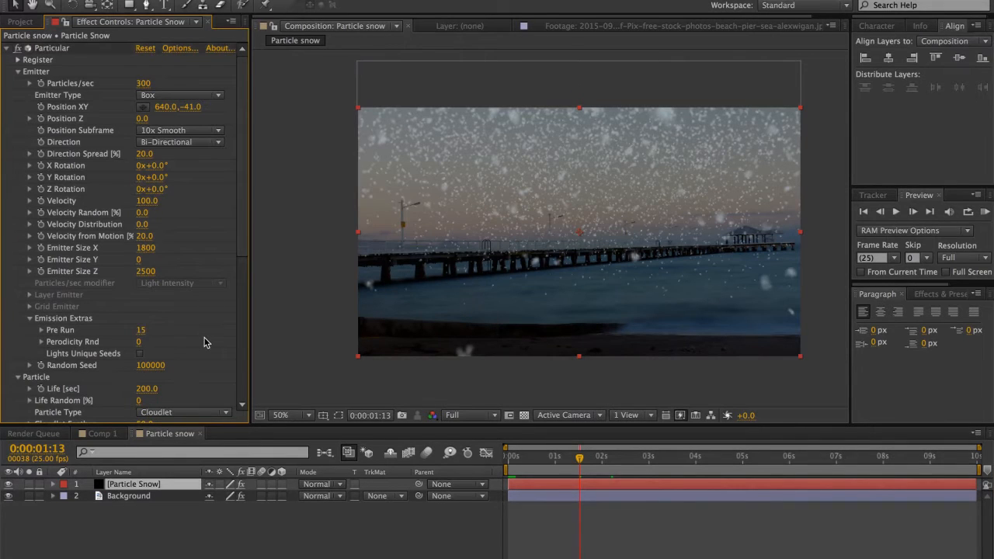
{"action": "left_click", "coordinate": [507, 460]}
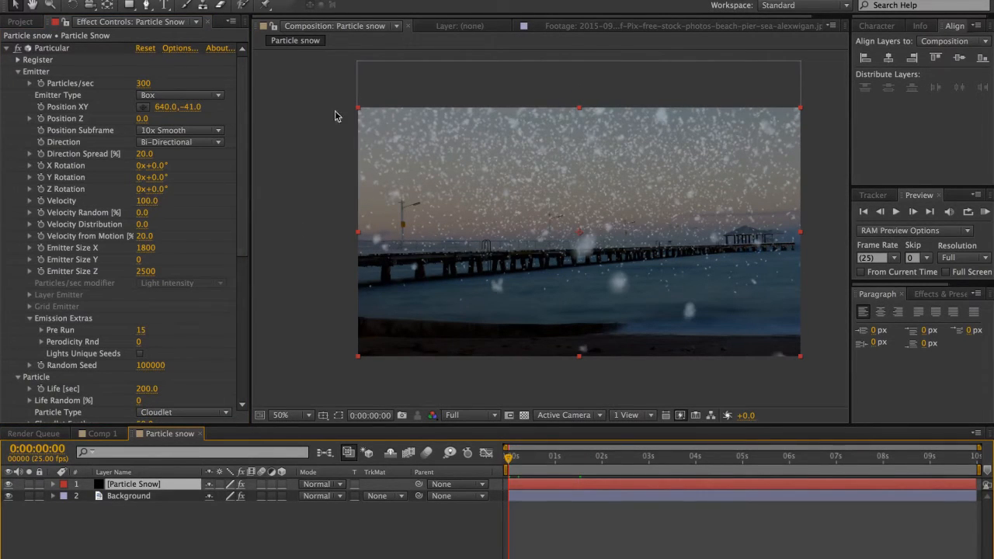
{"action": "left_click", "coordinate": [145, 85]}
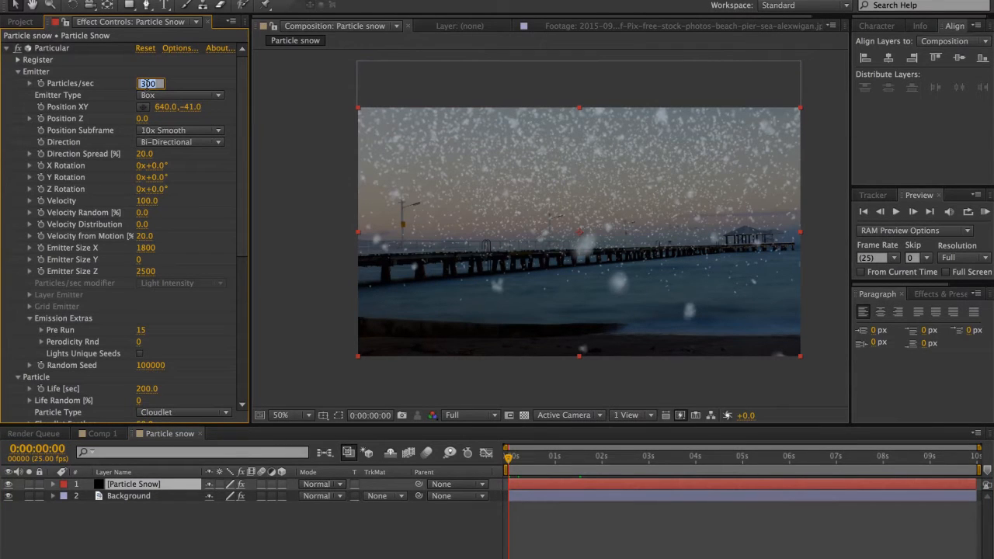
{"action": "key", "text": "Return"}
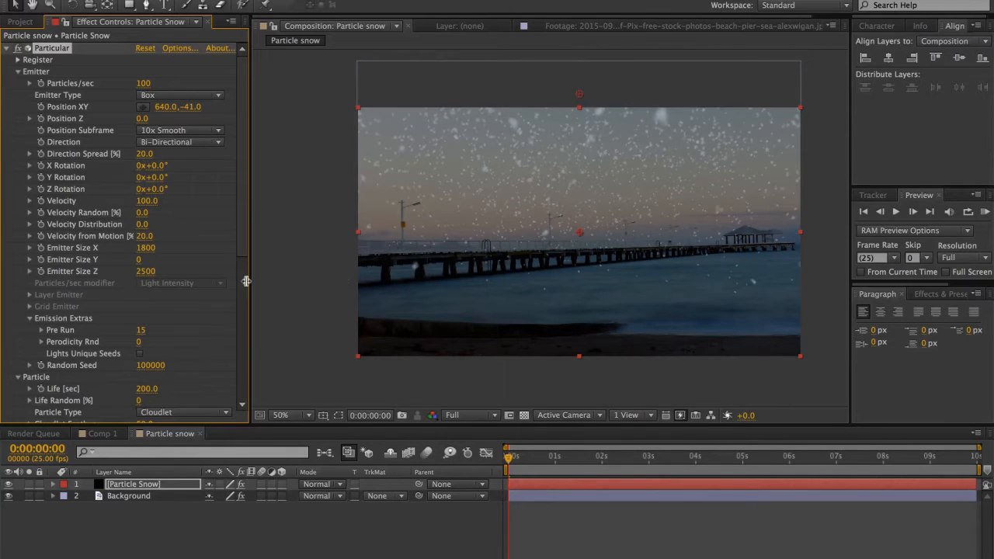
Collapse Particular's Particle and Emitter settings and expand the Physics settings
{"action": "scroll", "coordinate": [243, 302], "scroll_direction": "down", "scroll_amount": 4}
{"action": "scroll", "coordinate": [244, 302], "scroll_direction": "down", "scroll_amount": 3}
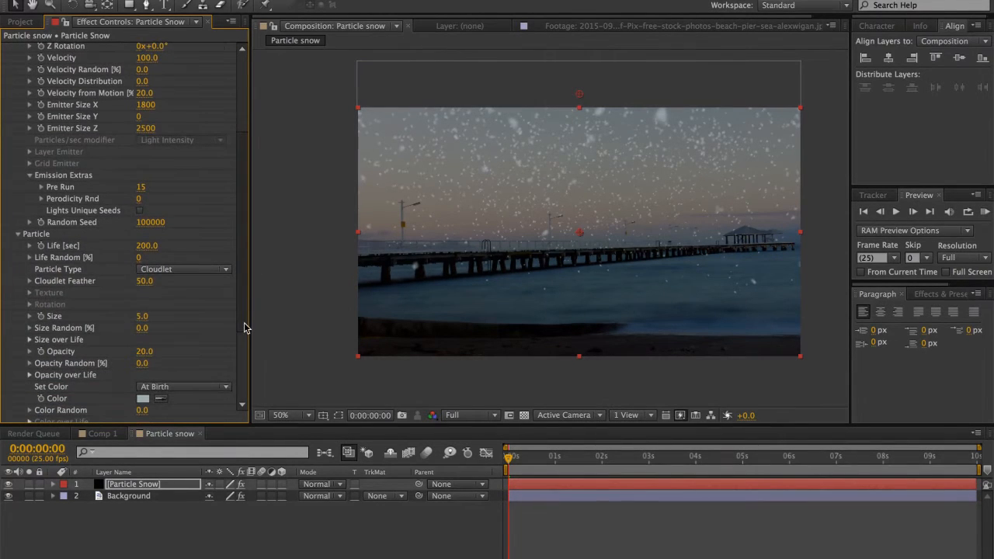
{"action": "scroll", "coordinate": [244, 327], "scroll_direction": "down", "scroll_amount": 5}
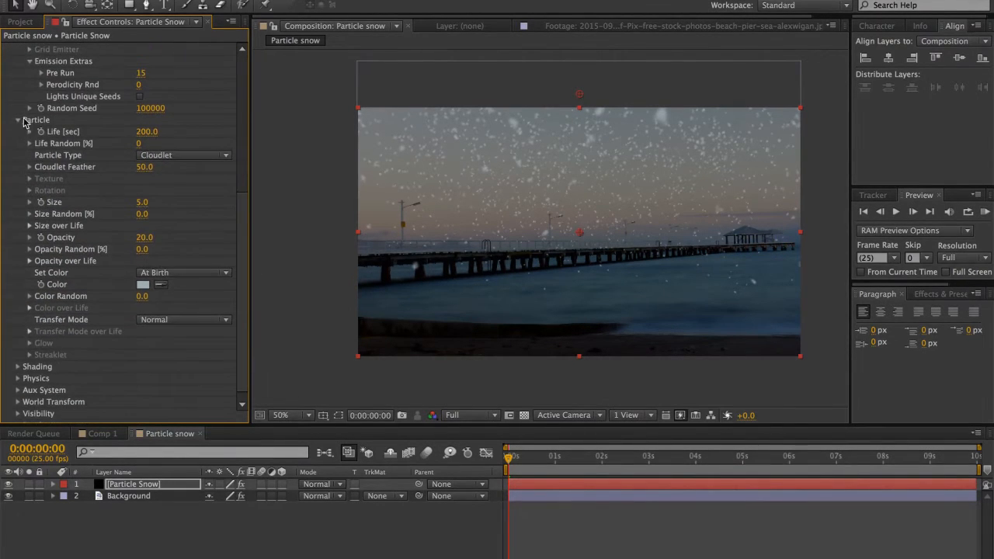
{"action": "left_click", "coordinate": [16, 120]}
{"action": "scroll", "coordinate": [22, 73], "scroll_direction": "up", "scroll_amount": 2}
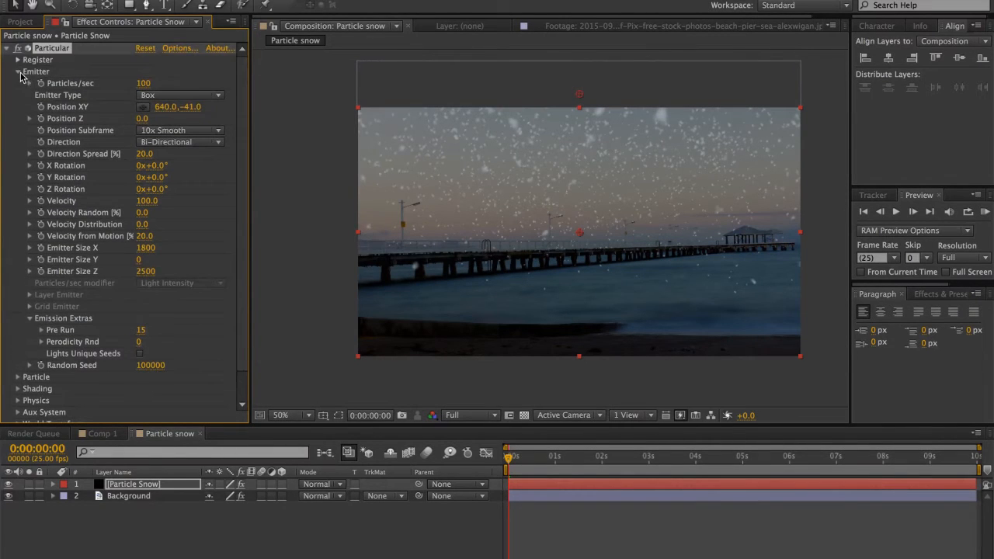
{"action": "left_click", "coordinate": [18, 62]}
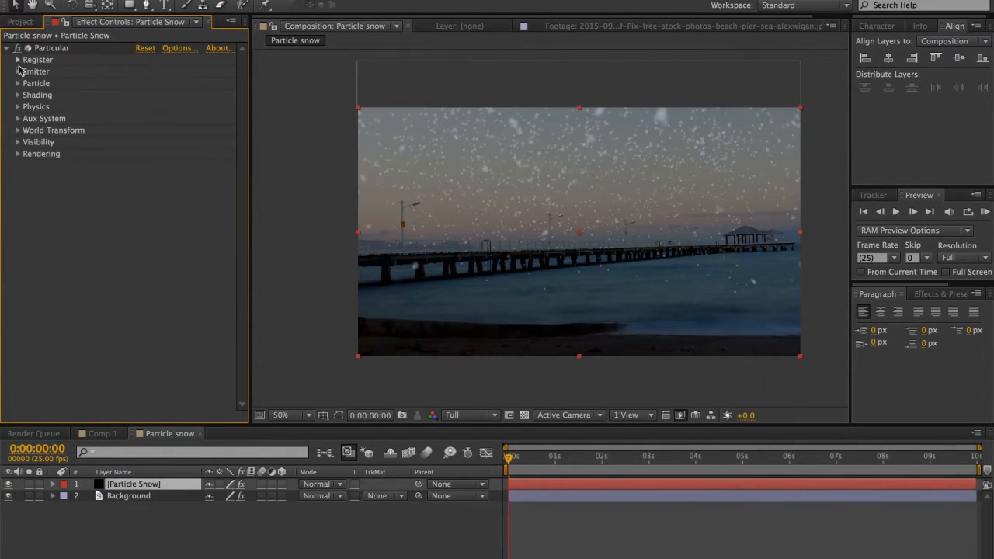
{"action": "left_click", "coordinate": [17, 107]}
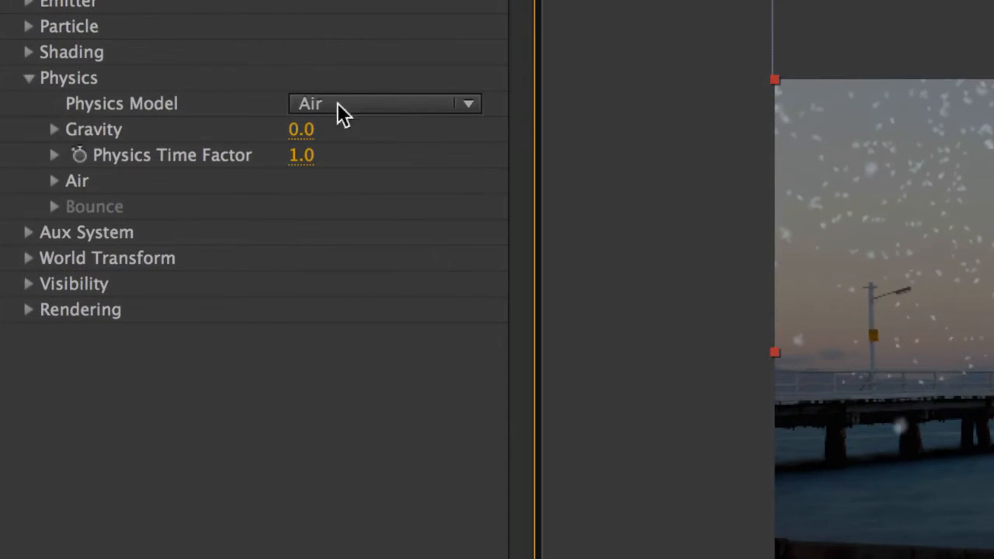
Keep the Physics Gravity at 0 and preview the snowfall from the first frame
{"action": "left_click", "coordinate": [302, 130]}
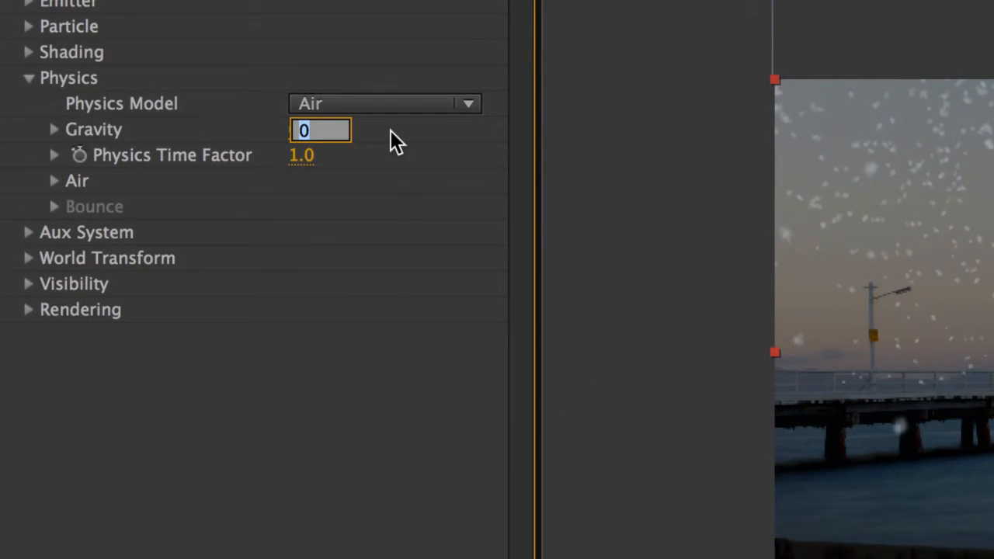
{"action": "key", "text": "Return"}
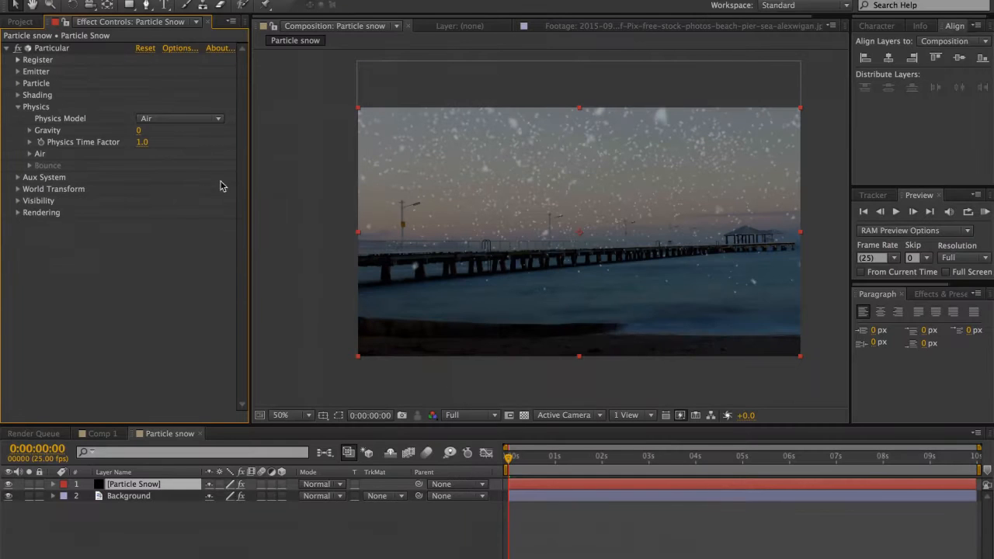
{"action": "key", "text": "space"}
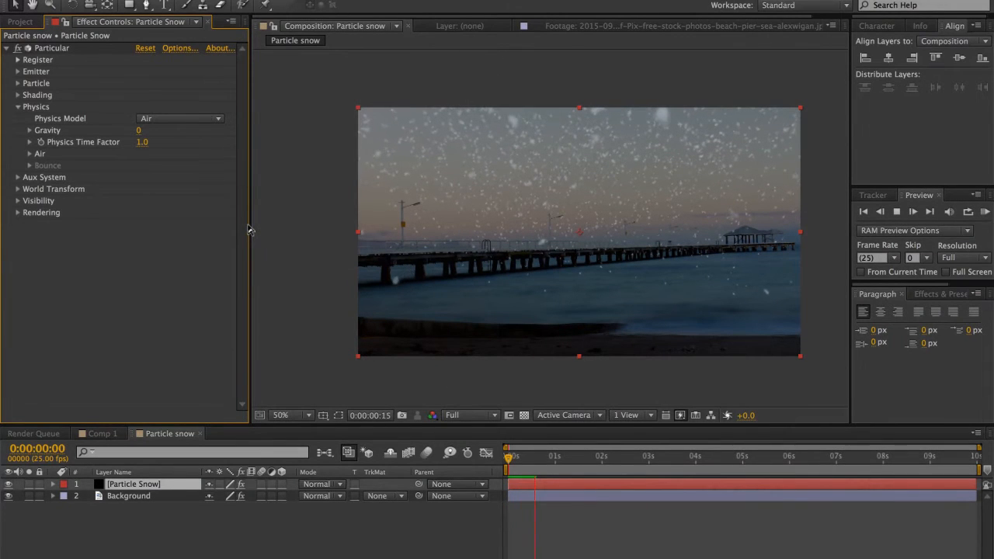
{"action": "key", "text": "space"}
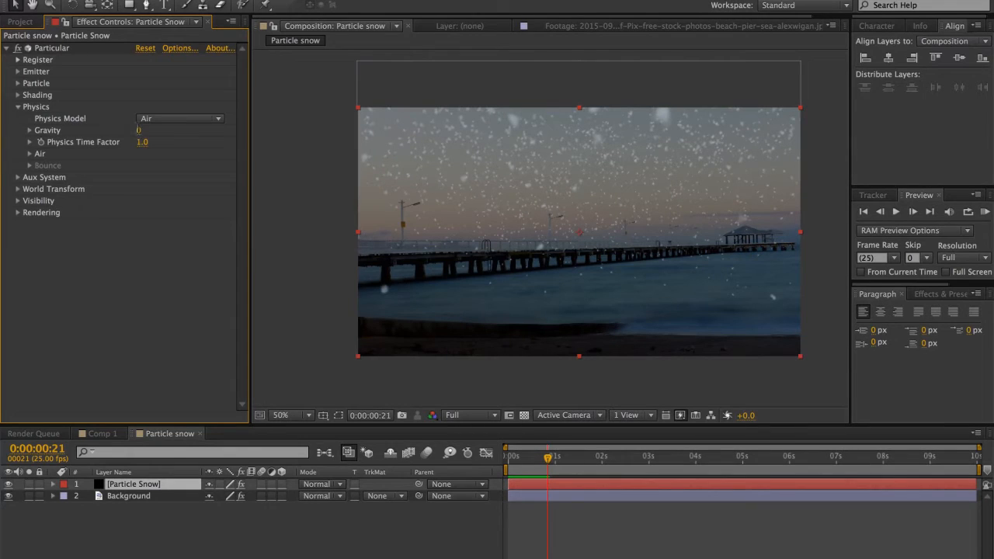
Set the Physics Gravity to 30 and preview the snowfall from the first frame
{"action": "left_click", "coordinate": [139, 130]}
{"action": "type", "text": "30"}
{"action": "key", "text": "Return"}
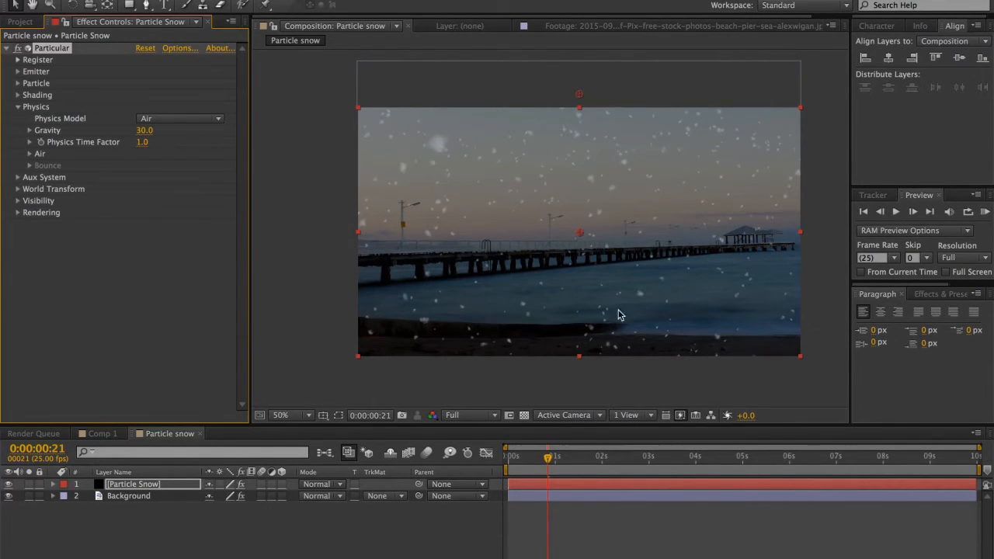
{"action": "left_click_drag", "start_coordinate": [549, 458], "coordinate": [466, 465]}
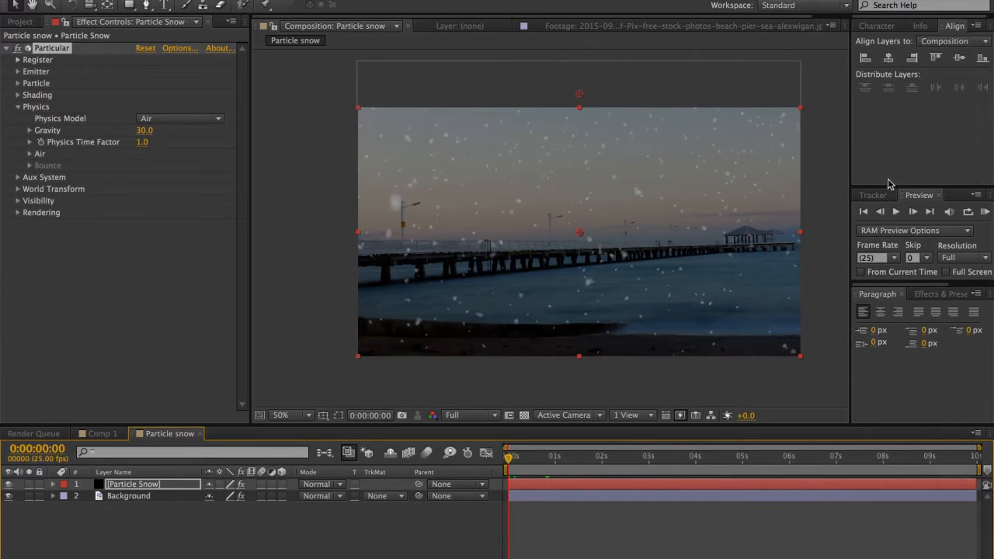
{"action": "left_click", "coordinate": [982, 213]}
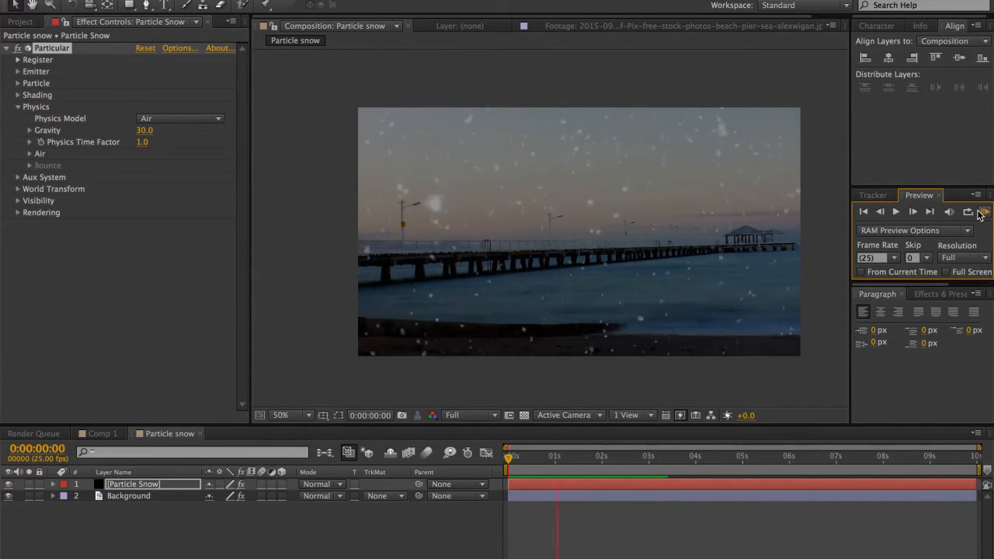
{"action": "key", "text": "space"}
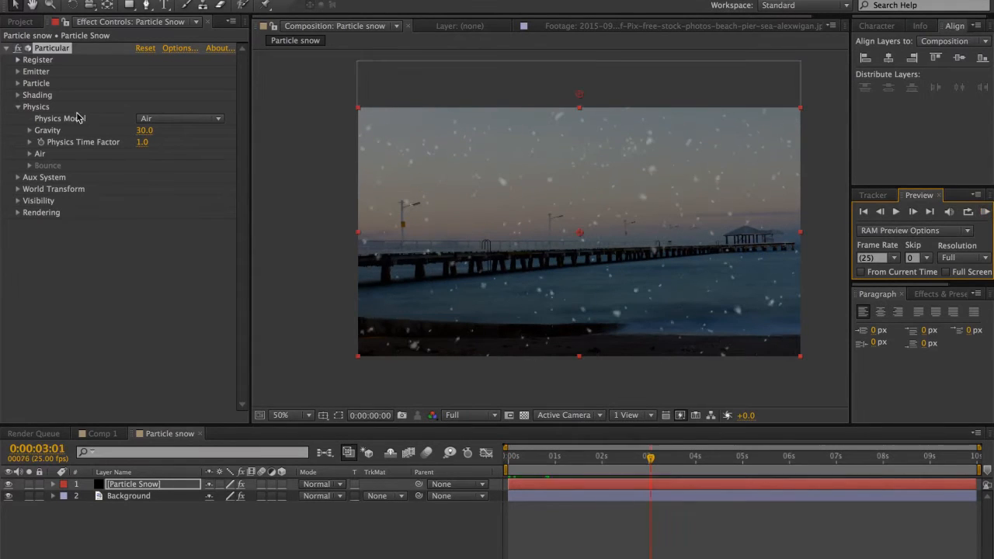
Review Particular's Emitter settings and replay the snowfall from the first frame
{"action": "left_click", "coordinate": [19, 72]}
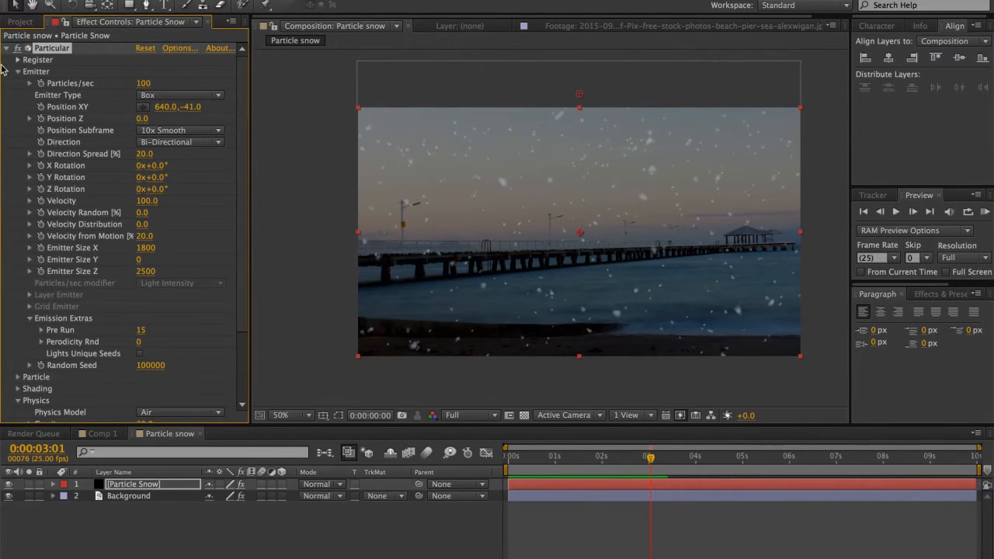
{"action": "left_click", "coordinate": [18, 71]}
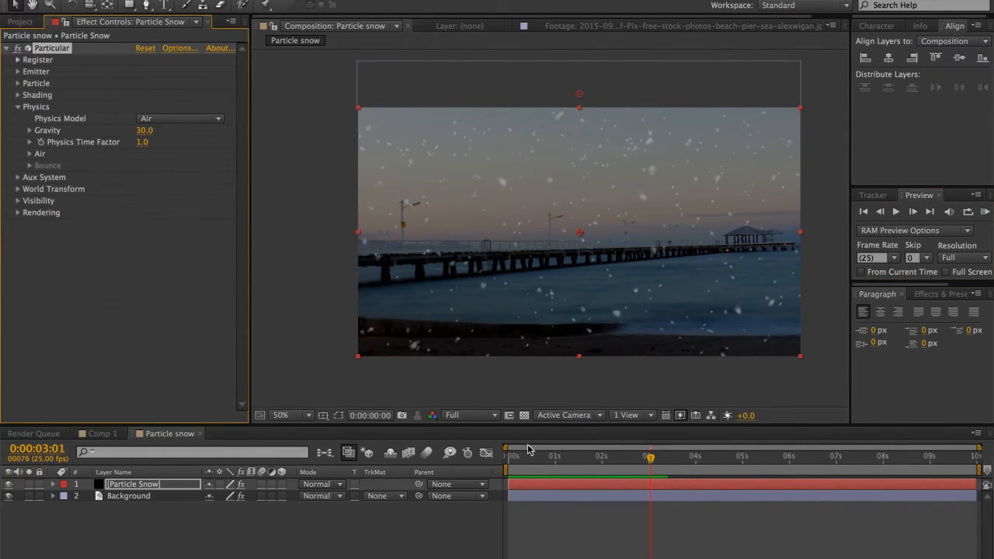
{"action": "left_click_drag", "start_coordinate": [531, 455], "coordinate": [429, 457]}
{"action": "key", "text": "space"}
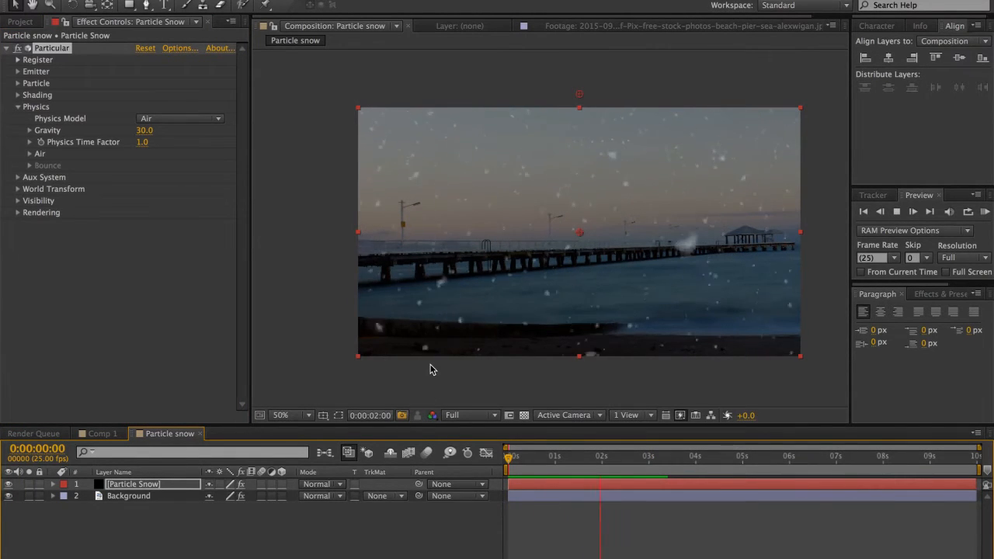
{"action": "key", "text": "space"}
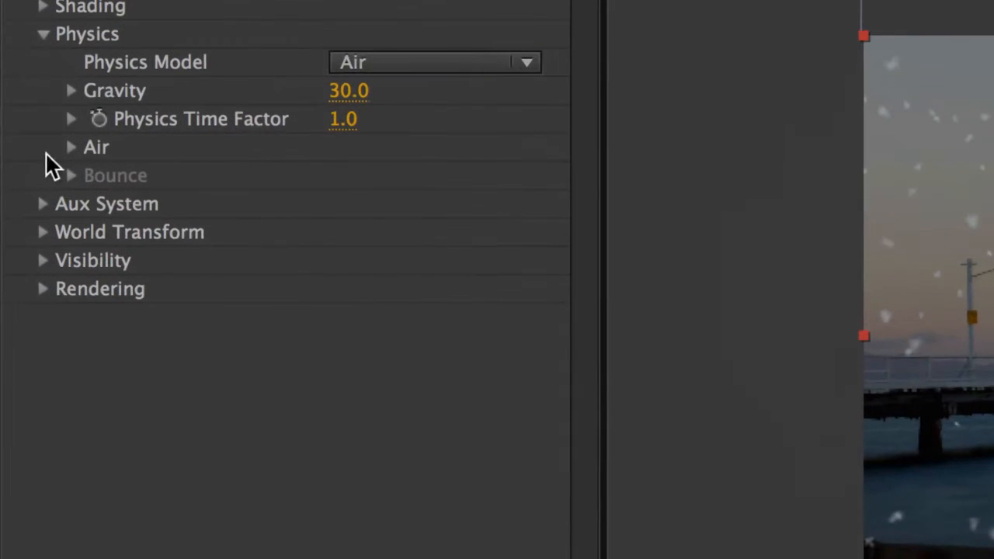
Expand the Air settings within Particular's Physics group
{"action": "left_click", "coordinate": [104, 148]}
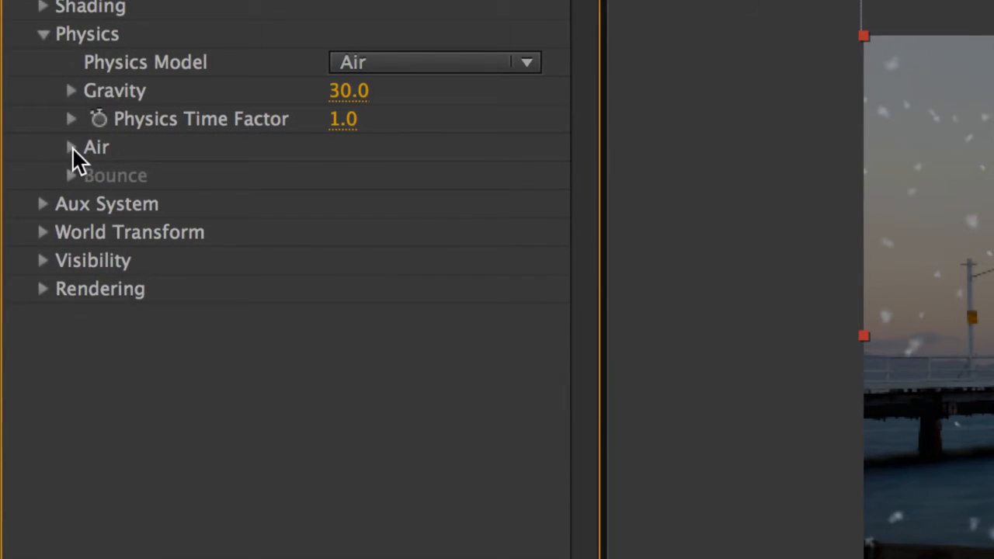
{"action": "left_click", "coordinate": [72, 148]}
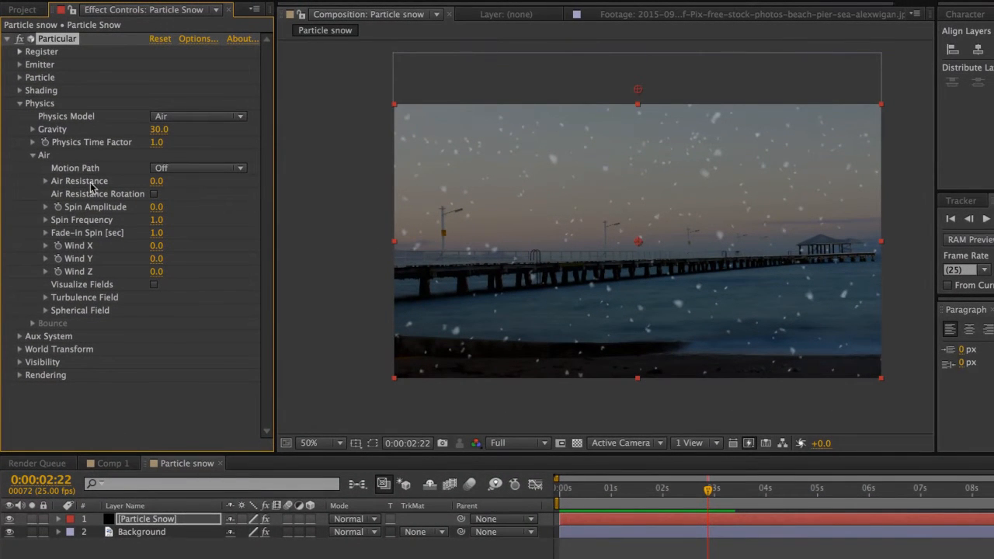
Try Air Resistance values of 15 and 9, previewing the snow's fall
{"action": "left_click", "coordinate": [157, 184]}
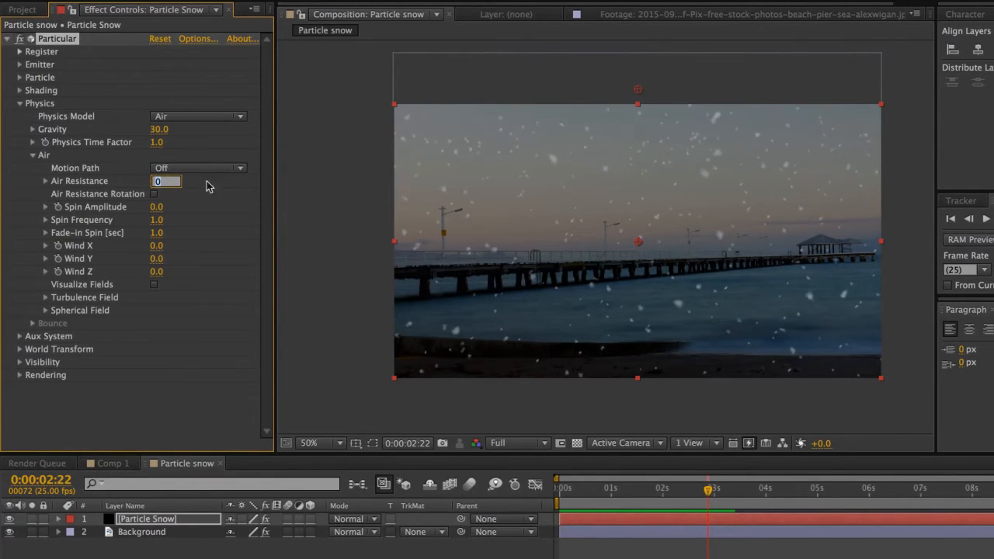
{"action": "type", "text": "15"}
{"action": "key", "text": "Return"}
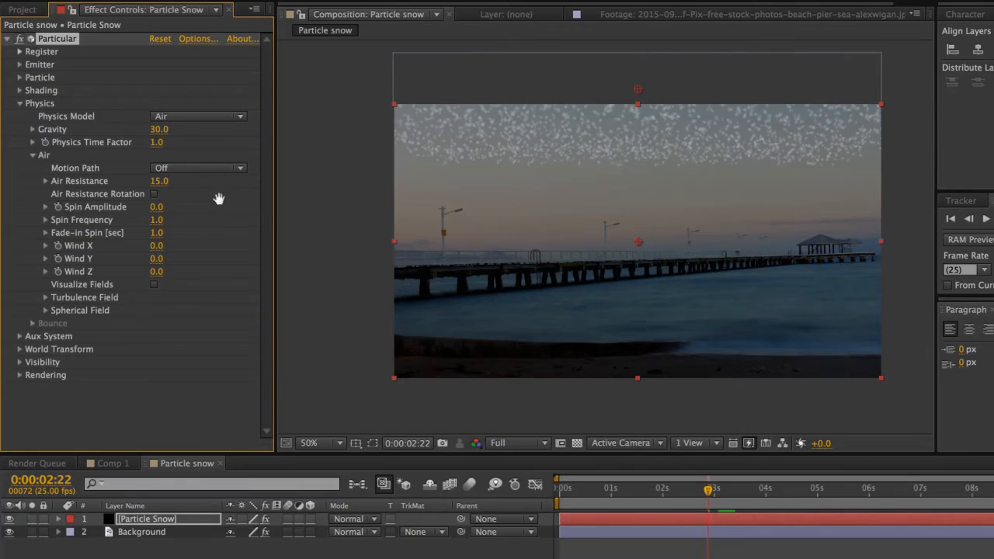
{"action": "key", "text": "KP_0"}
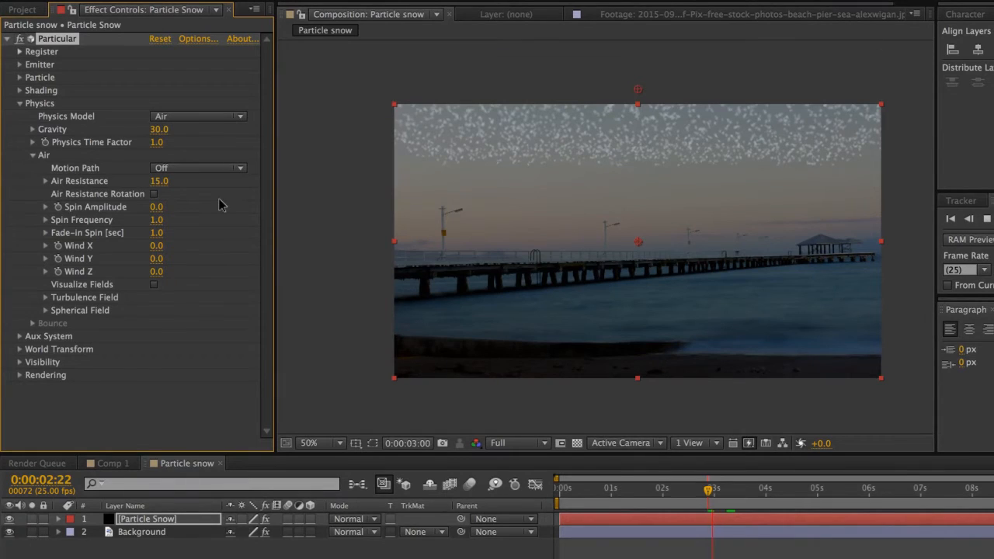
{"action": "left_click", "coordinate": [180, 193]}
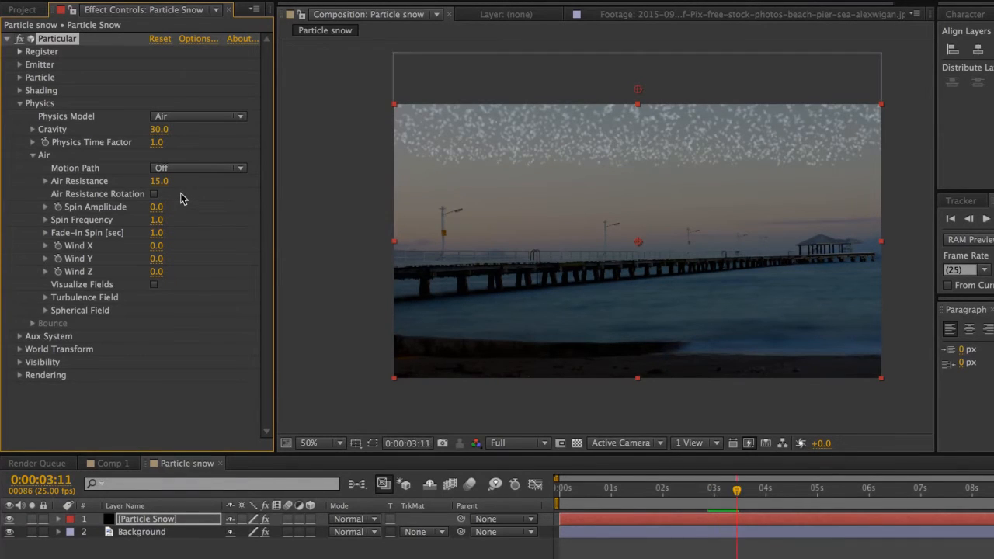
{"action": "left_click", "coordinate": [158, 182]}
{"action": "type", "text": "9"}
{"action": "key", "text": "Return"}
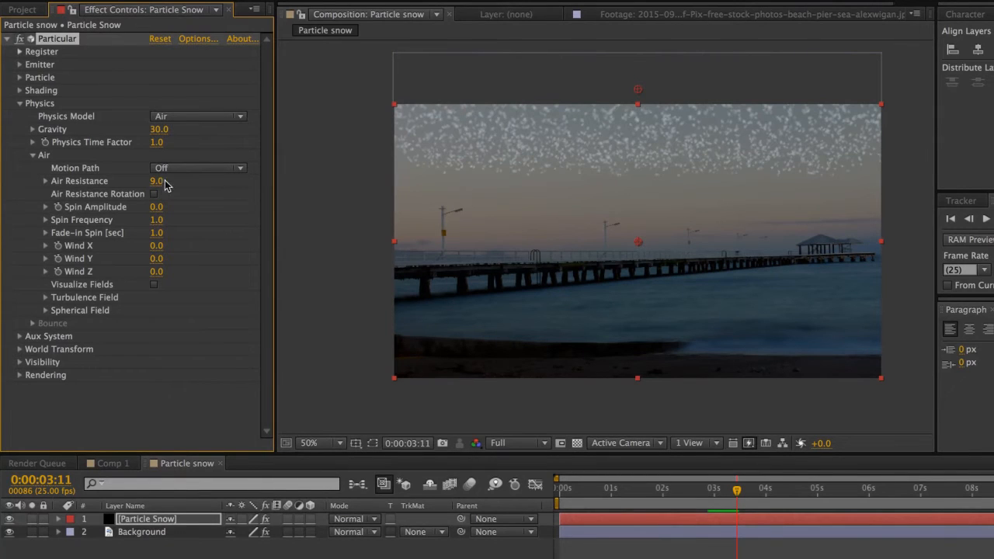
Set the Air Resistance to 0.2 and preview the snowfall from the first frame
{"action": "left_click", "coordinate": [162, 181]}
{"action": "key", "text": "Return"}
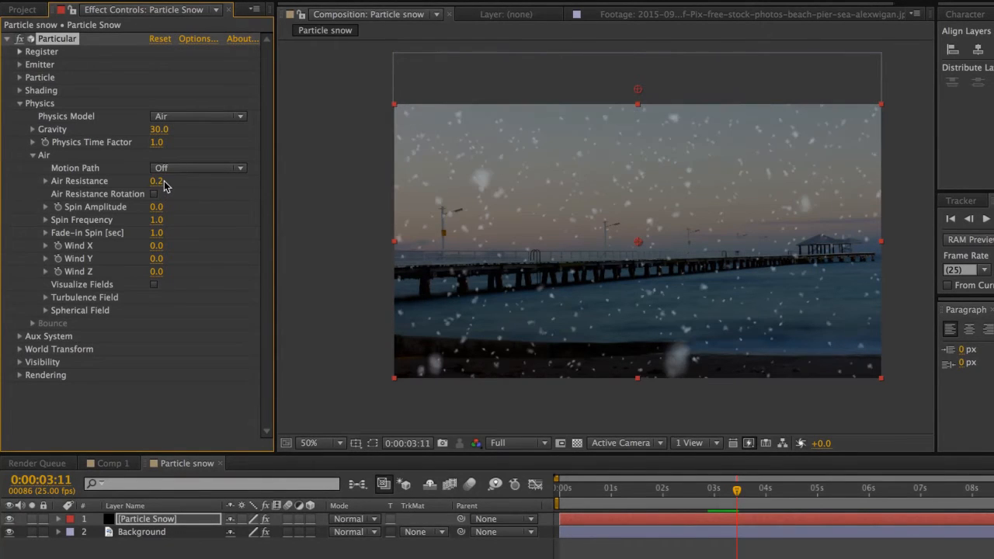
{"action": "key", "text": "KP_0"}
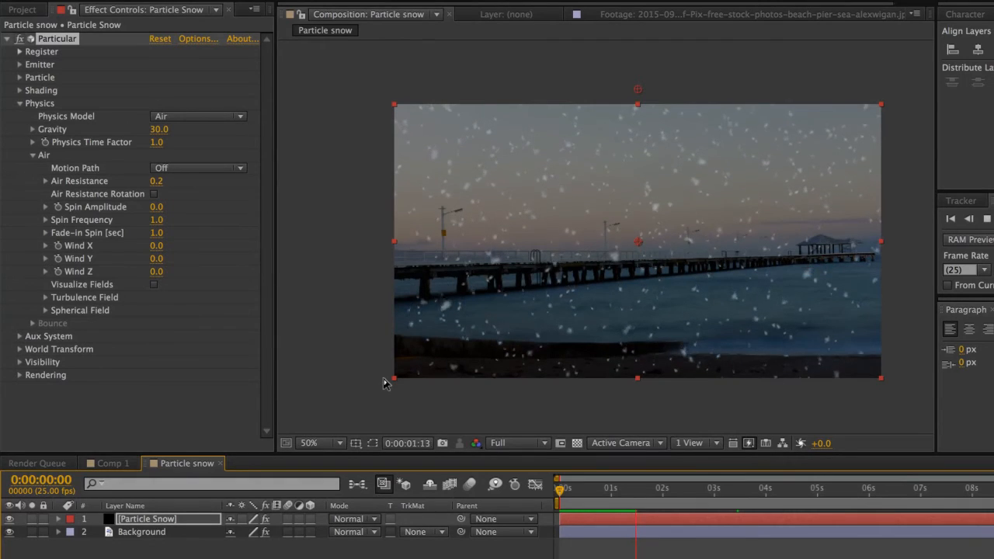
{"action": "key", "text": "space"}
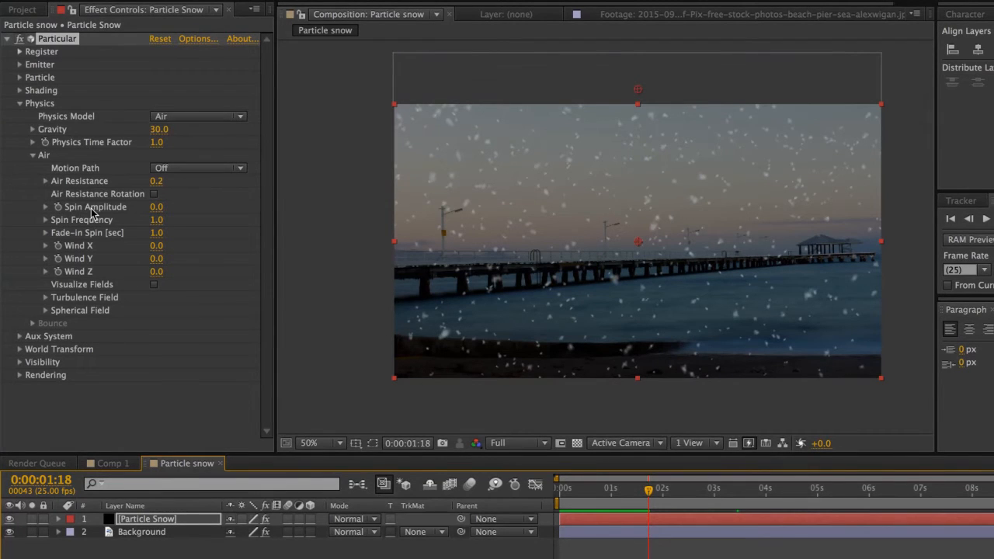
Set the Air physics Spin Amplitude to 200 and run a RAM preview from the first frame
{"action": "left_click", "coordinate": [156, 208]}
{"action": "type", "text": "200"}
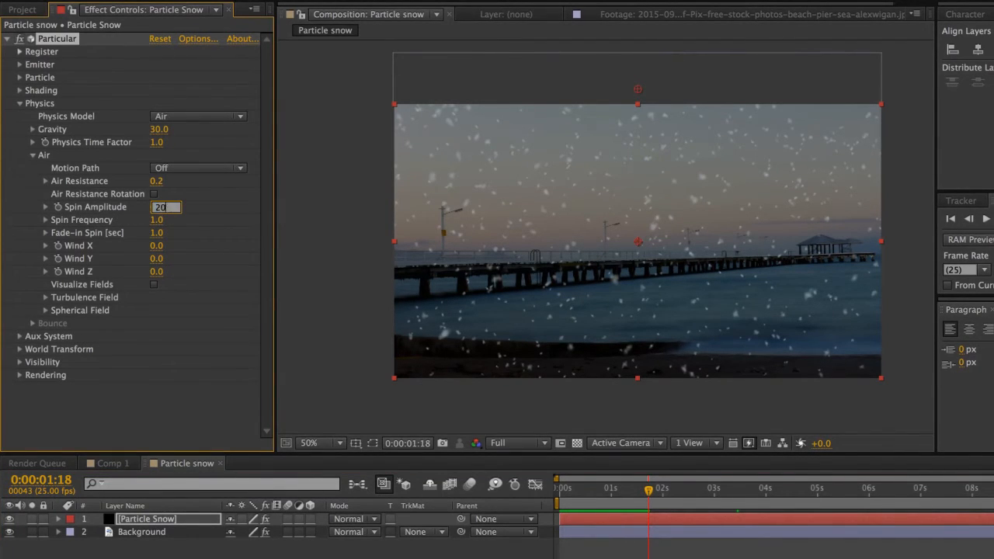
{"action": "key", "text": "Return"}
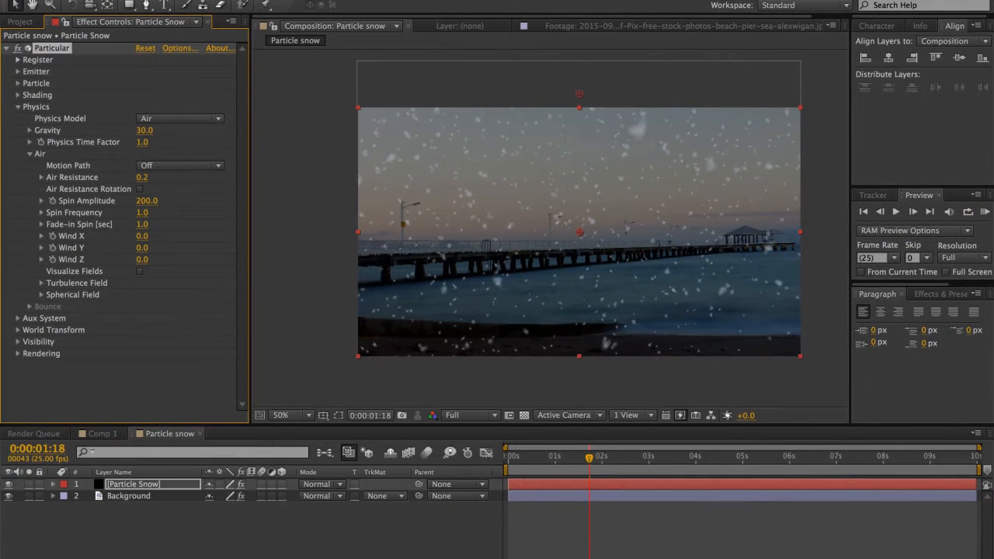
{"action": "left_click_drag", "start_coordinate": [589, 458], "coordinate": [508, 458]}
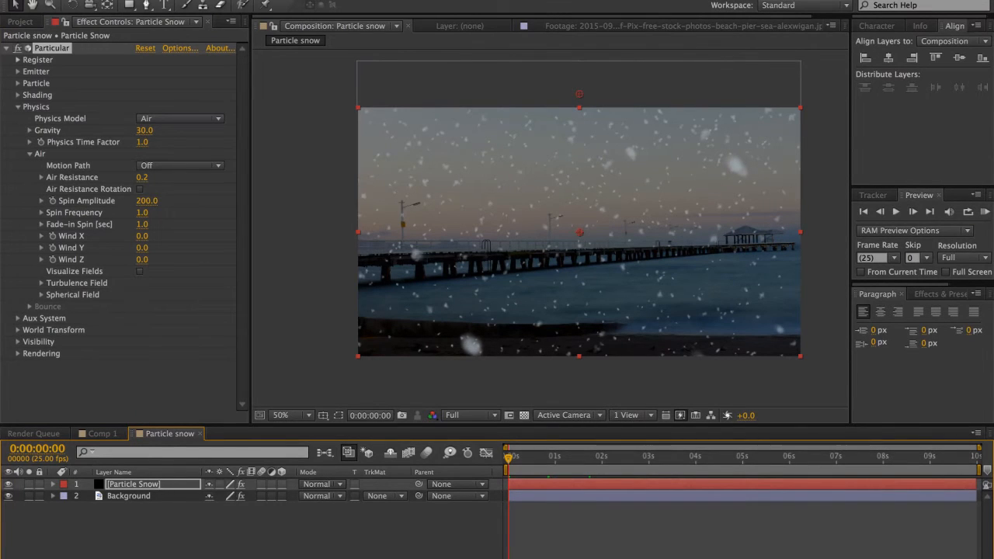
{"action": "left_click", "coordinate": [985, 211]}
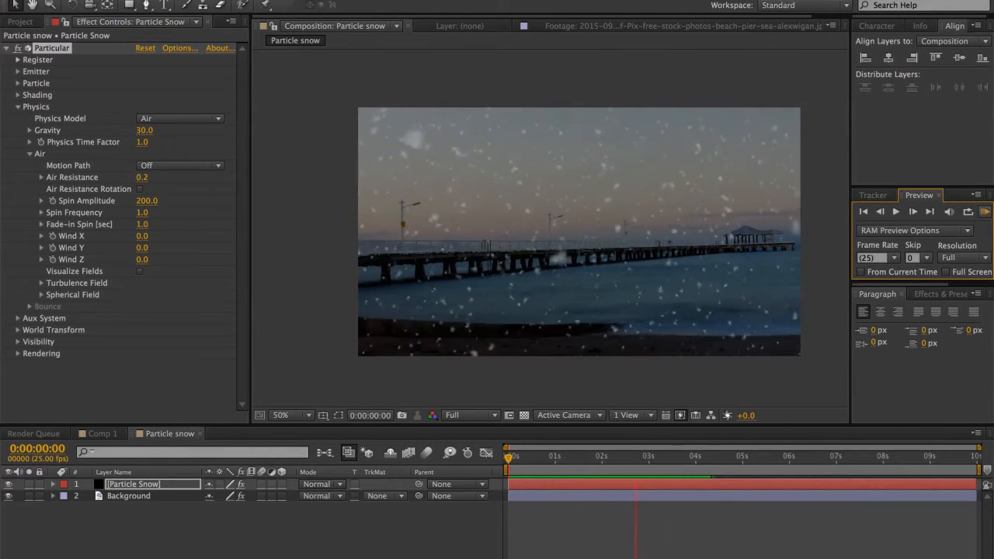
{"action": "key", "text": "space"}
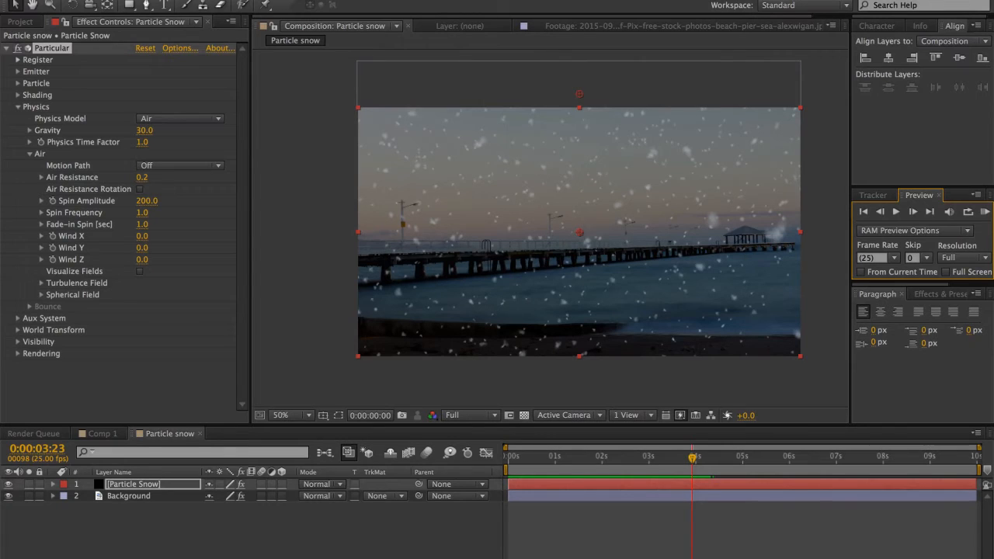
Raise Wind Y to 17 and play the snowfall briefly from the current frame
{"action": "left_click_drag", "start_coordinate": [142, 248], "coordinate": [154, 248]}
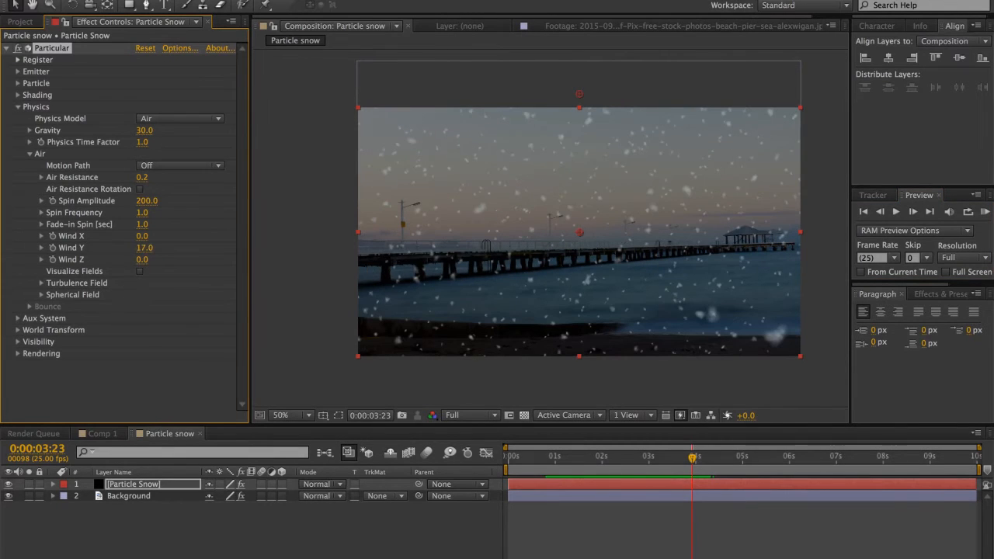
{"action": "key", "text": "space"}
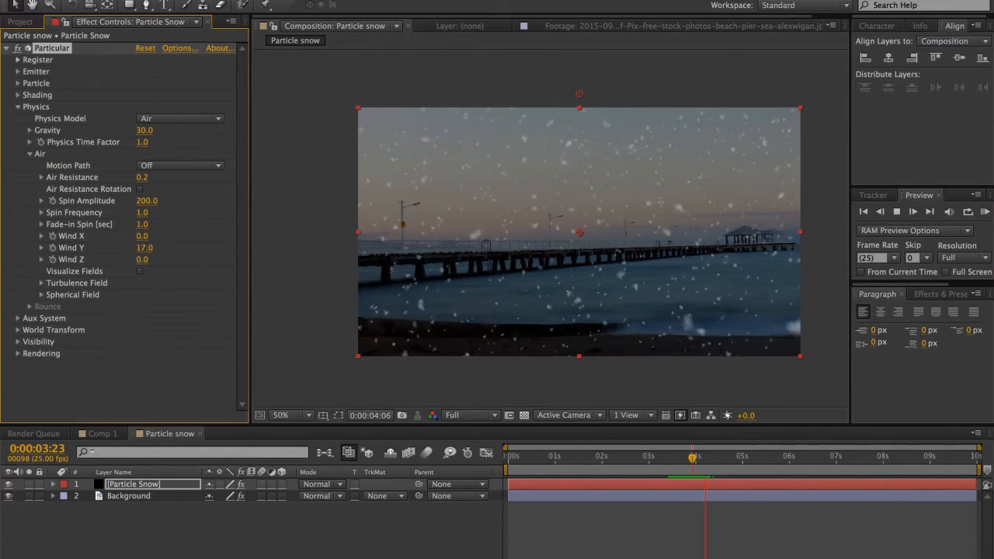
{"action": "key", "text": "space"}
Lower Wind Z to -92, change it to -80, and run a RAM preview of the snow
{"action": "left_click_drag", "start_coordinate": [142, 260], "coordinate": [80, 259]}
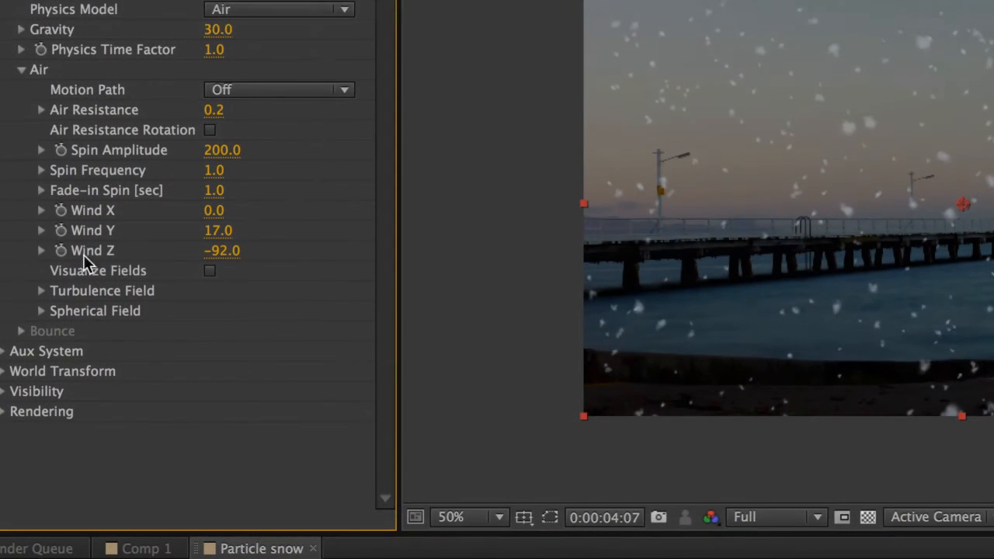
{"action": "left_click", "coordinate": [217, 258]}
{"action": "type", "text": "-80"}
{"action": "key", "text": "Return"}
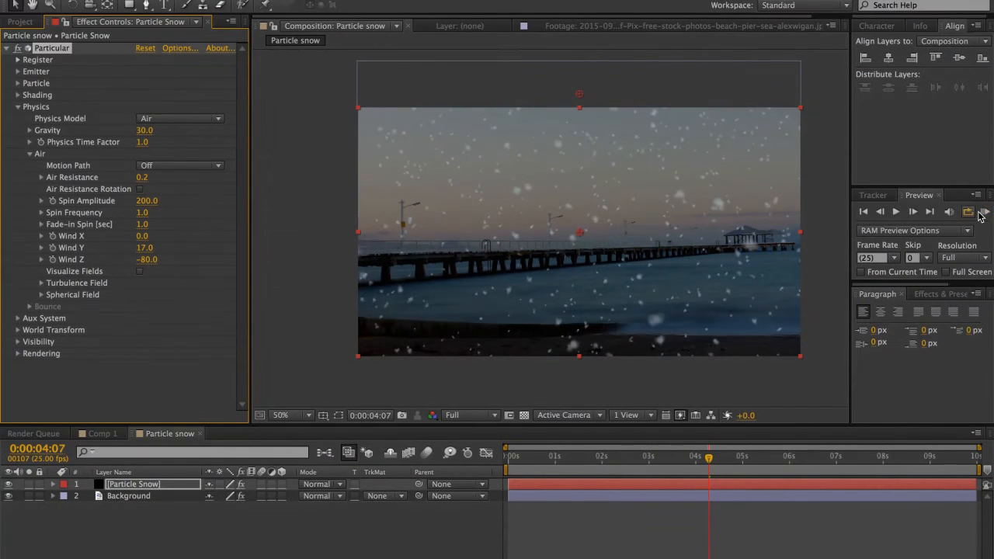
{"action": "left_click", "coordinate": [982, 215]}
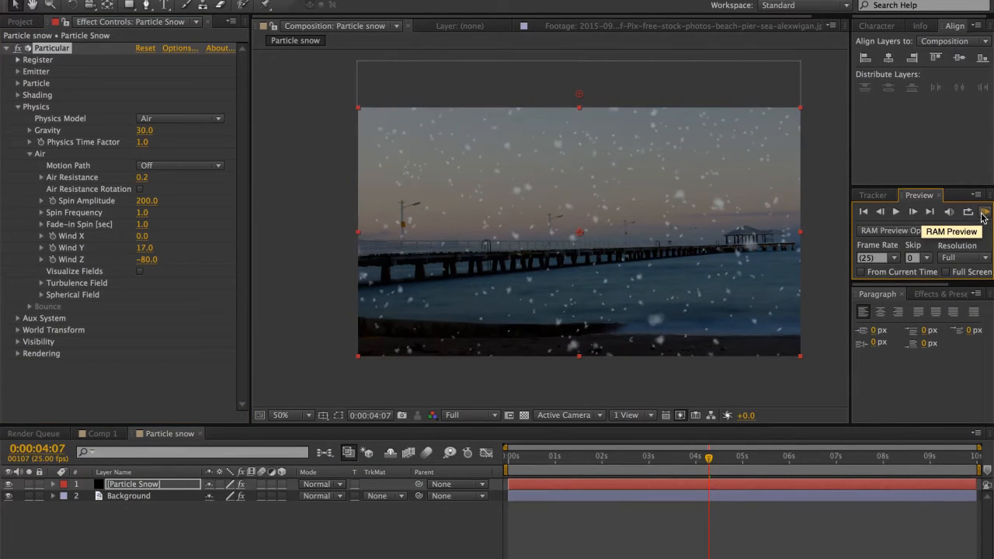
{"action": "left_click", "coordinate": [987, 215]}
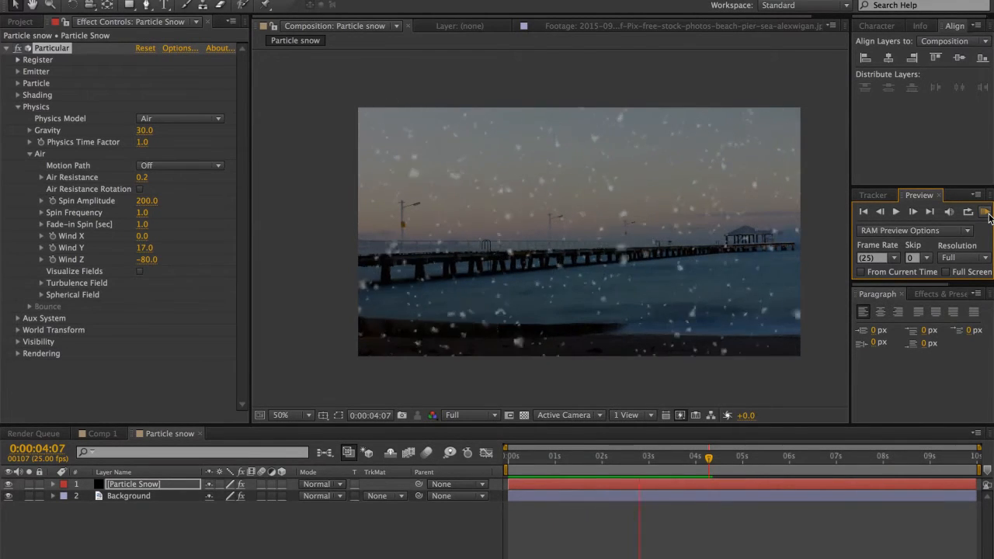
Set Wind Z to -150 and run a RAM preview of the snowfall
{"action": "left_click", "coordinate": [149, 260]}
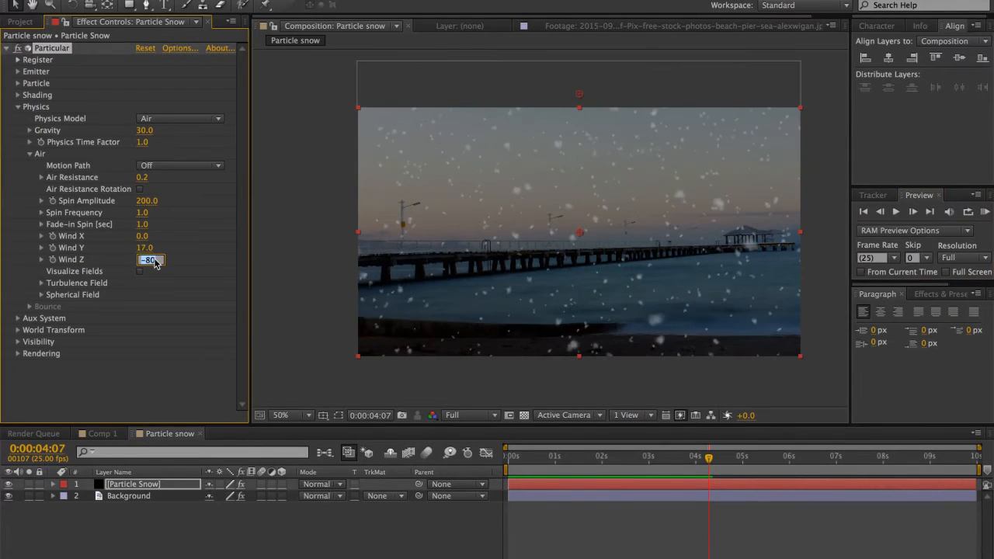
{"action": "type", "text": "-150"}
{"action": "key", "text": "Return"}
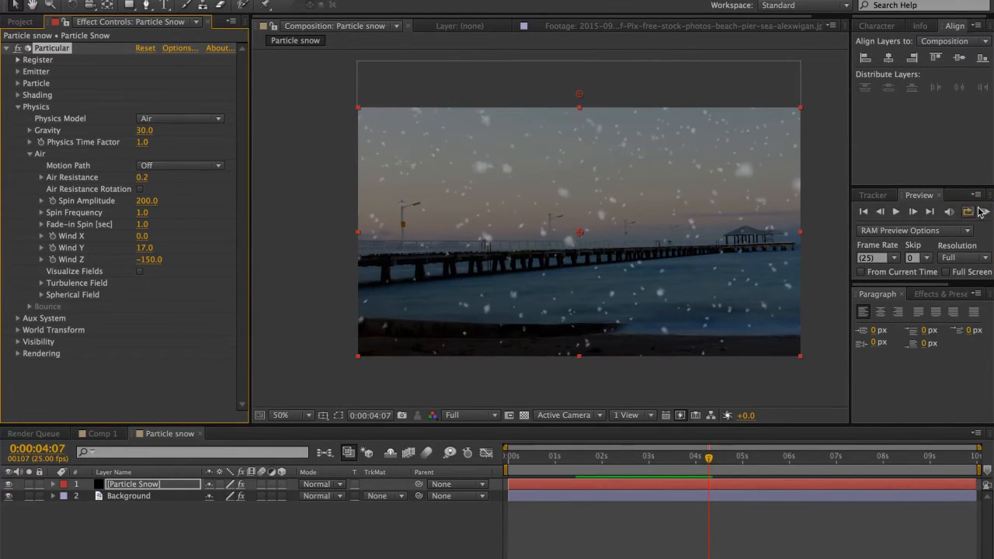
{"action": "left_click", "coordinate": [984, 212]}
{"action": "left_click", "coordinate": [985, 214]}
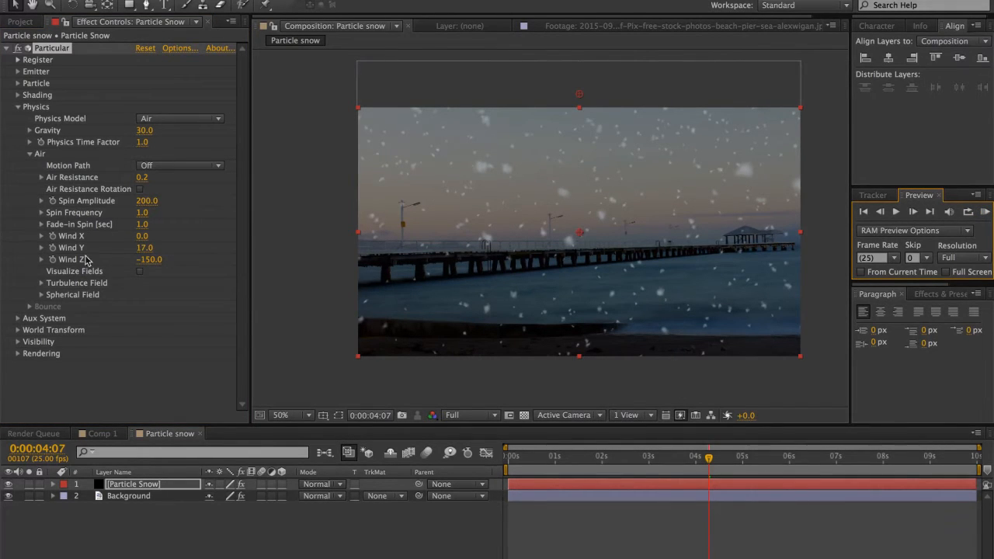
{"action": "left_click", "coordinate": [985, 212]}
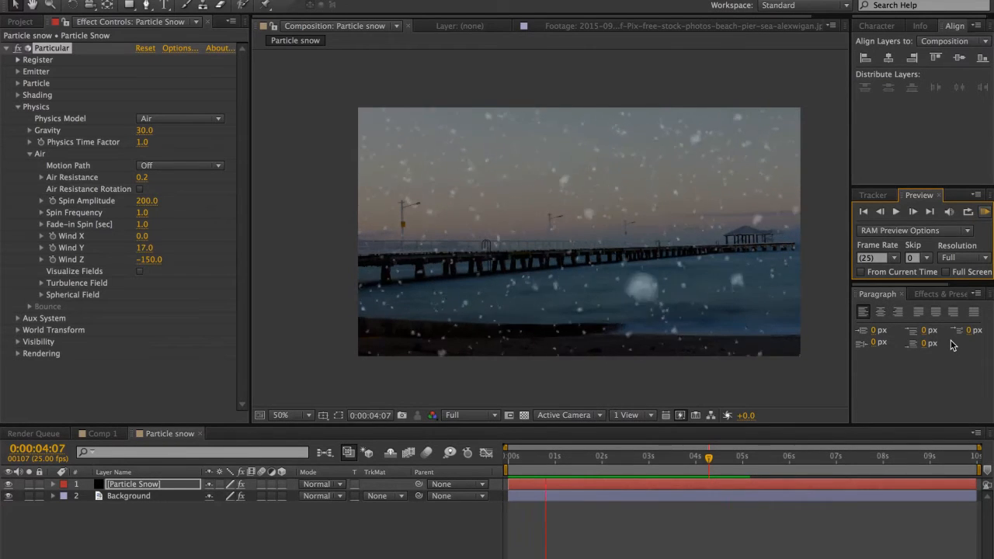
{"action": "key", "text": "space"}
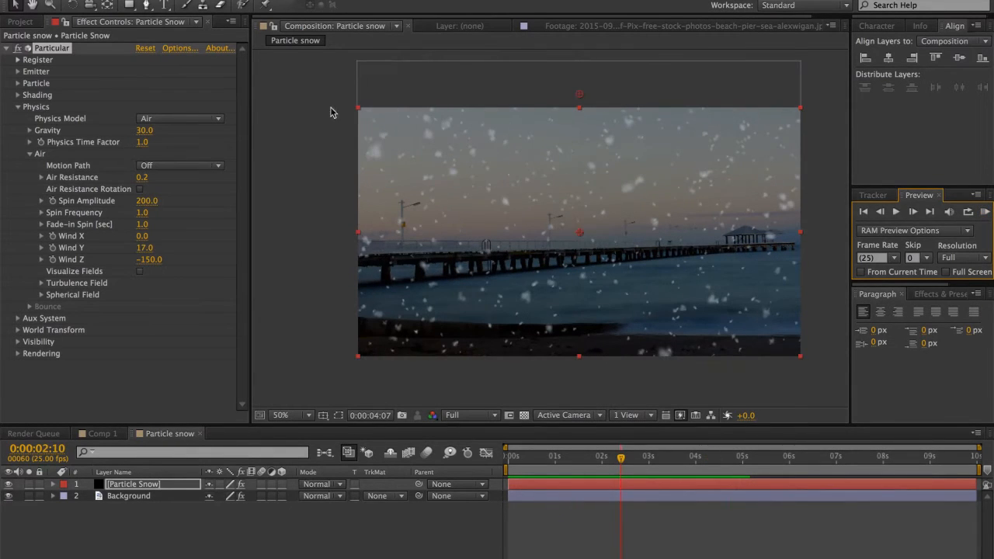
Raise the emitter's Particles/sec to 300
{"action": "left_click", "coordinate": [23, 72]}
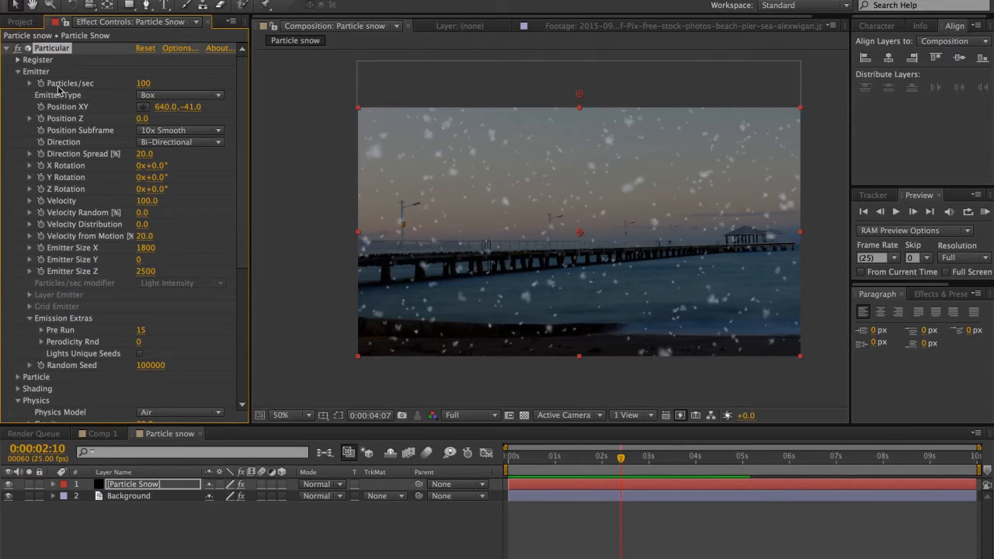
{"action": "left_click", "coordinate": [143, 83]}
{"action": "type", "text": "3"}
{"action": "key", "text": "Return"}
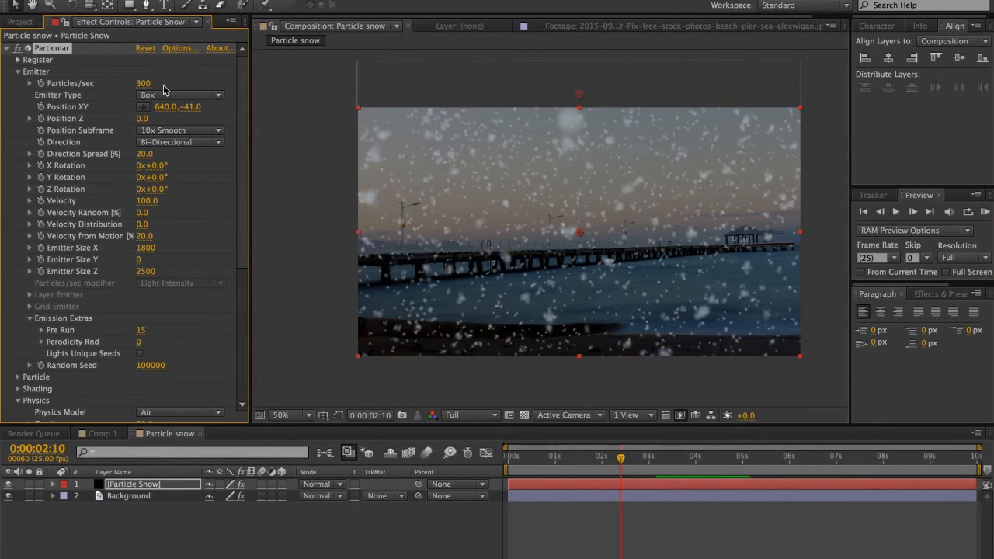
{"action": "left_click", "coordinate": [18, 71]}
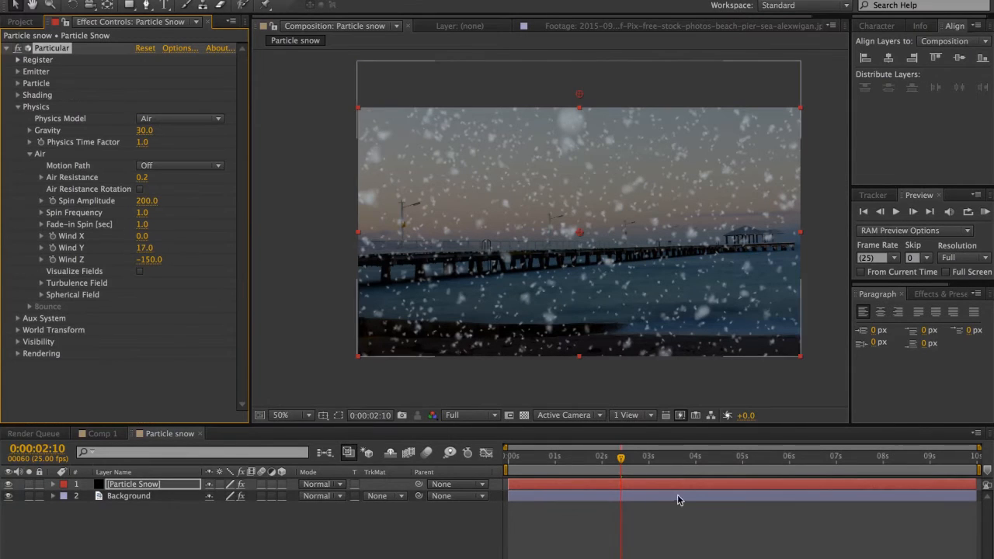
Move the playhead near the start of the timeline and set the emitter's Particles/sec to 230
{"action": "left_click_drag", "start_coordinate": [621, 459], "coordinate": [513, 465]}
{"action": "left_click", "coordinate": [21, 76]}
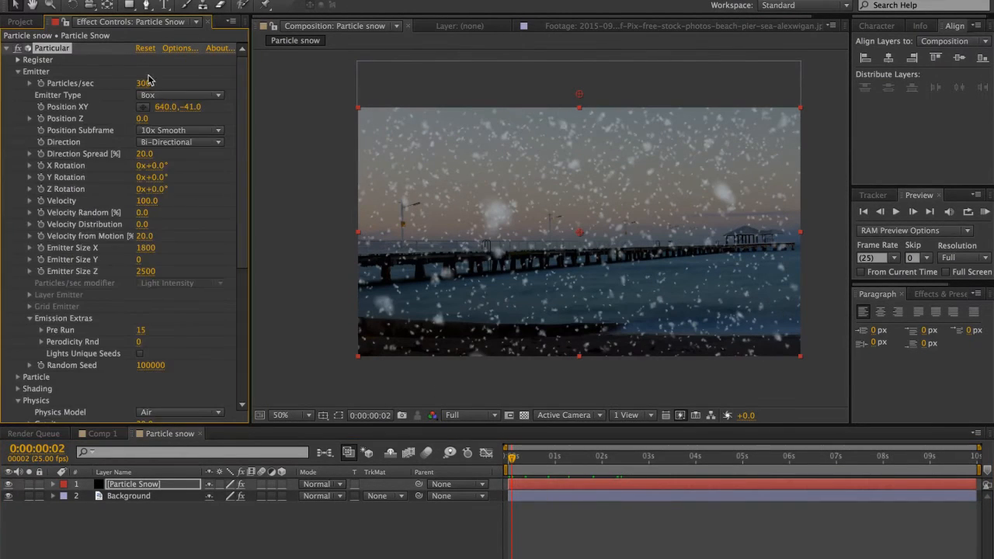
{"action": "left_click", "coordinate": [148, 84]}
{"action": "type", "text": "230"}
{"action": "key", "text": "Return"}
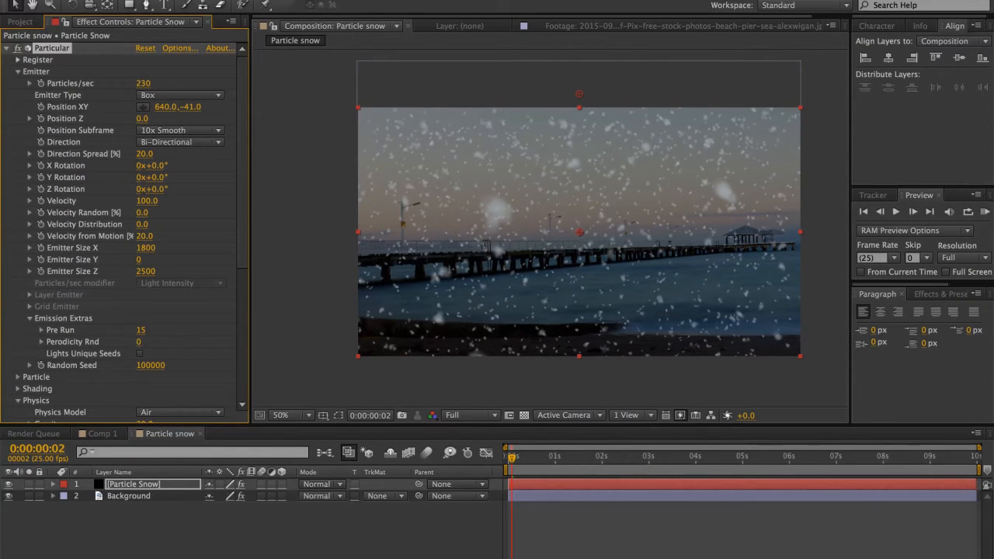
{"action": "left_click", "coordinate": [6, 49]}
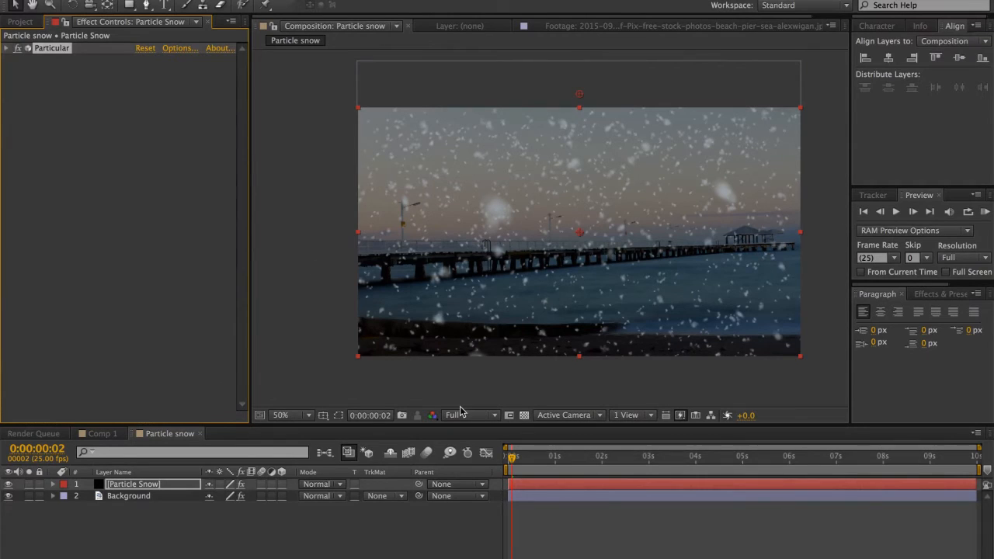
Add a two-node camera layer with the 24mm preset to the Particle snow composition
{"action": "left_click", "coordinate": [411, 554]}
{"action": "left_click", "coordinate": [247, 0]}
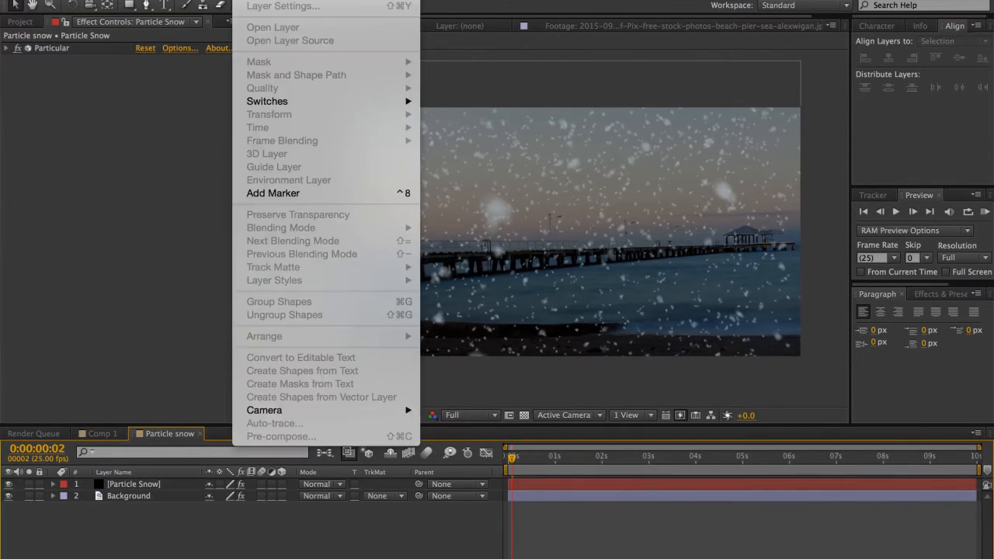
{"action": "mouse_move", "coordinate": [268, 0]}
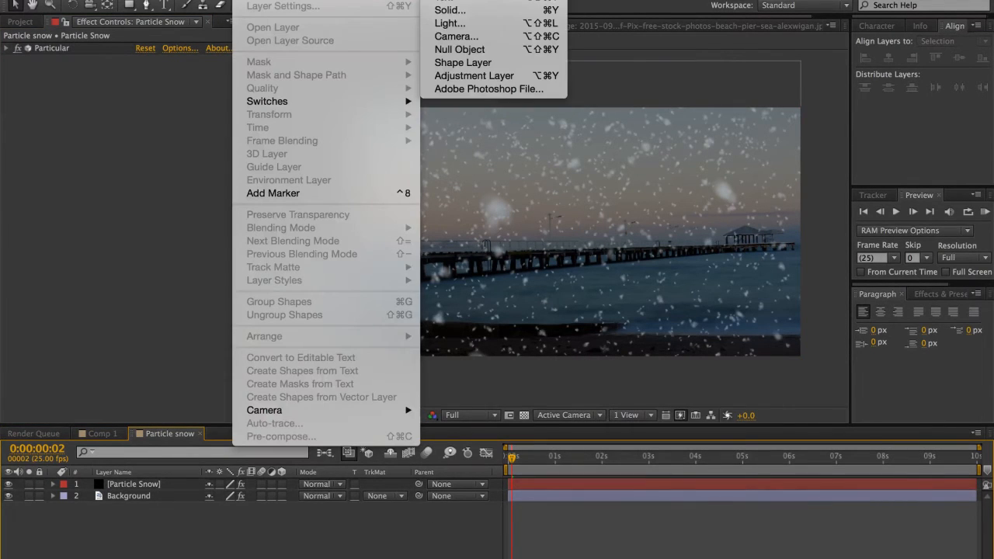
{"action": "left_click", "coordinate": [464, 40]}
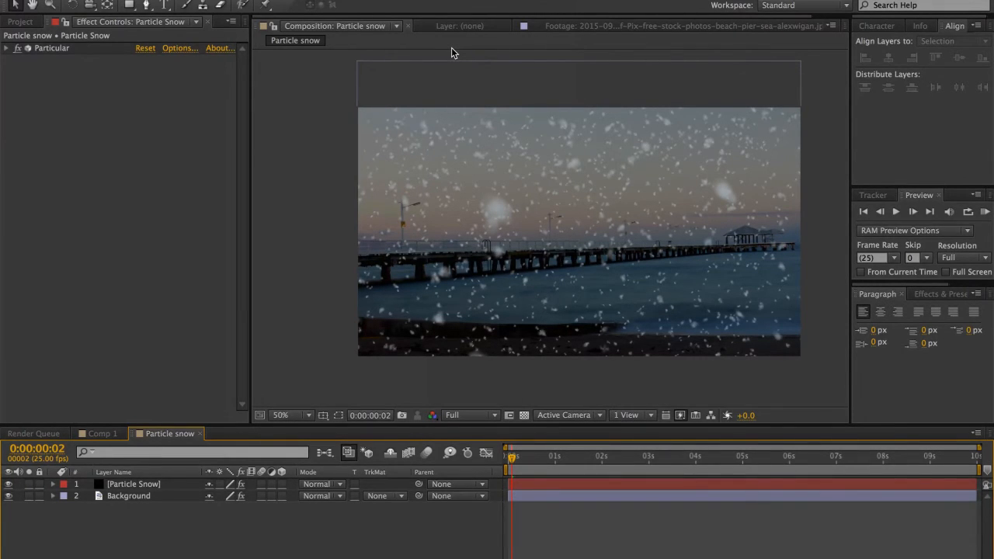
{"action": "left_click_drag", "start_coordinate": [452, 53], "coordinate": [682, 69]}
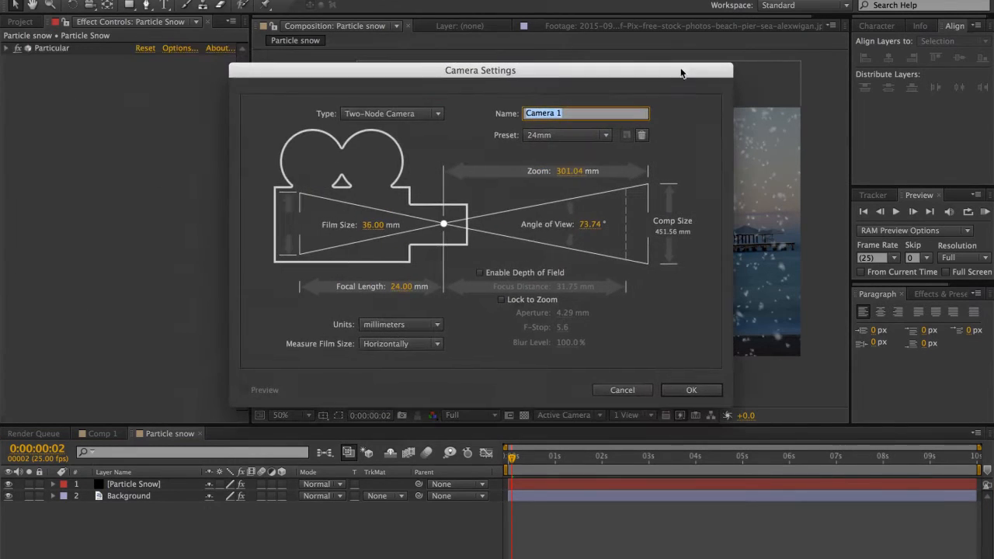
{"action": "left_click", "coordinate": [555, 135]}
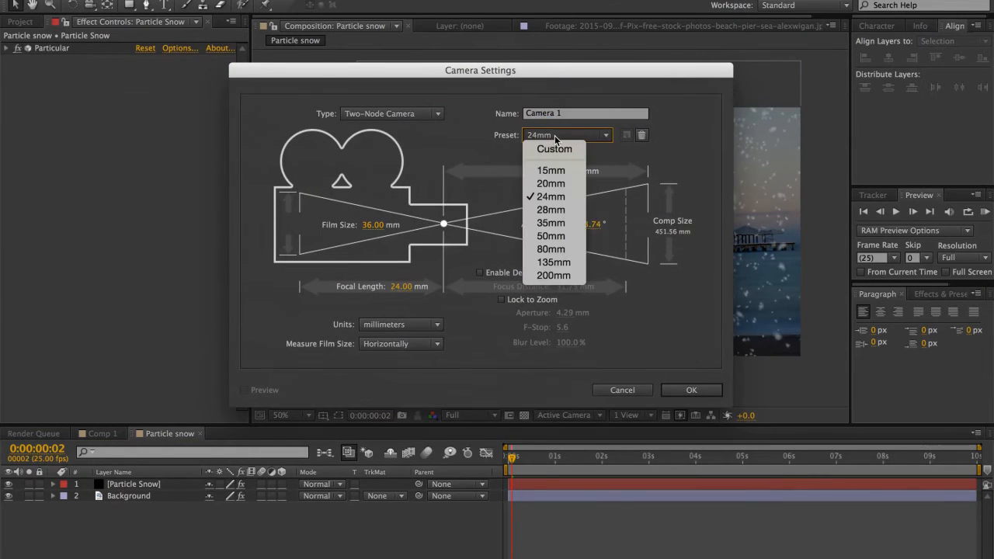
{"action": "left_click", "coordinate": [555, 199]}
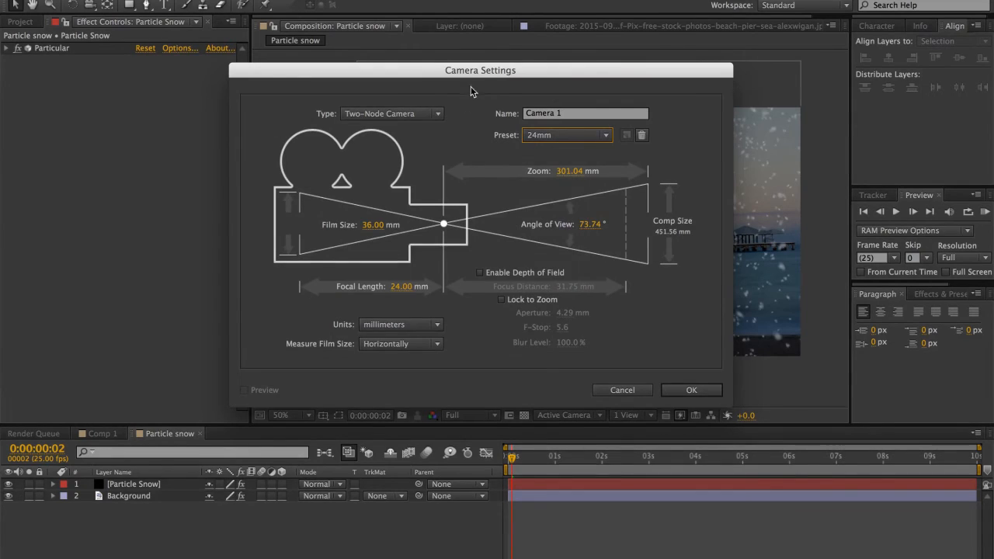
{"action": "left_click_drag", "start_coordinate": [471, 92], "coordinate": [136, 315]}
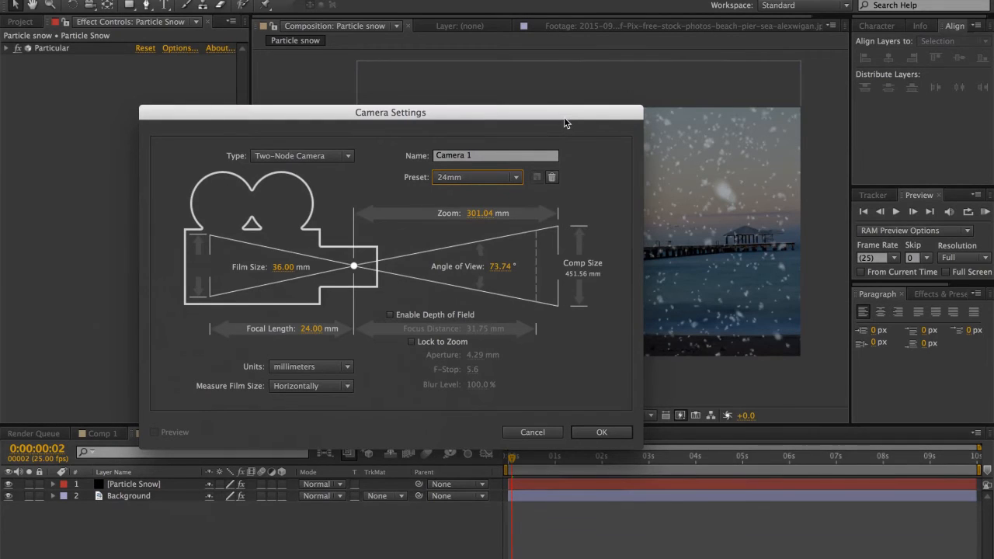
{"action": "left_click_drag", "start_coordinate": [564, 122], "coordinate": [741, 254]}
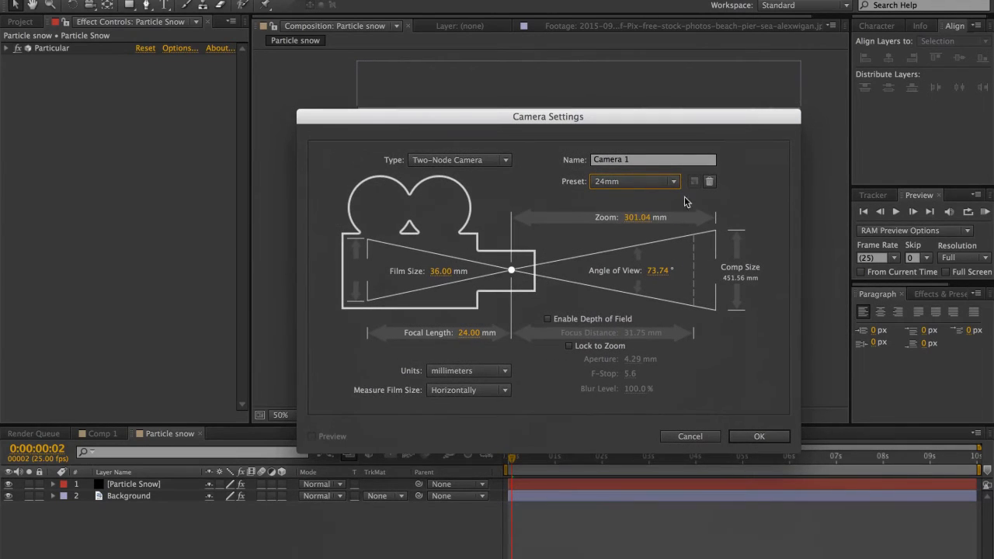
{"action": "left_click", "coordinate": [755, 437]}
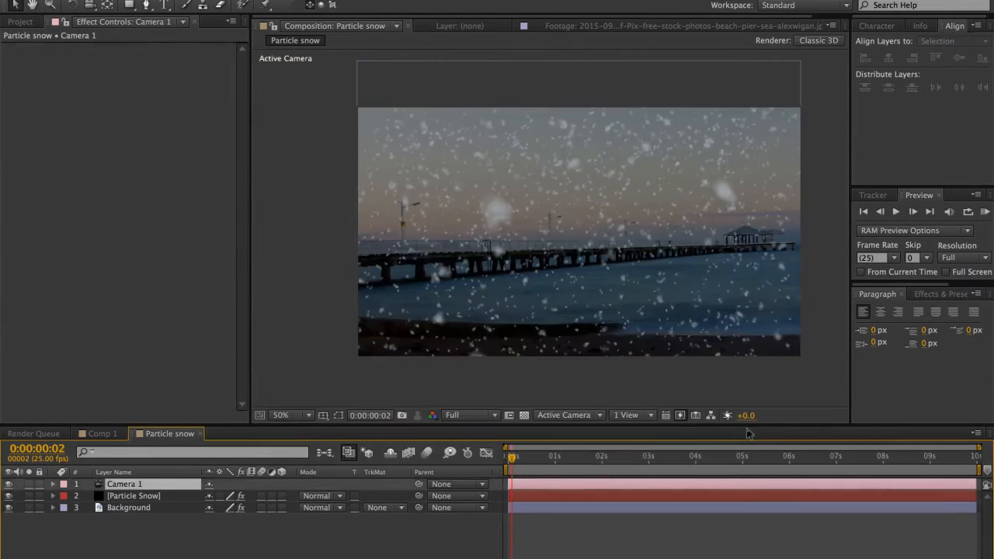
Run a RAM preview of the snow and end the work area at 5 seconds
{"action": "left_click", "coordinate": [986, 212]}
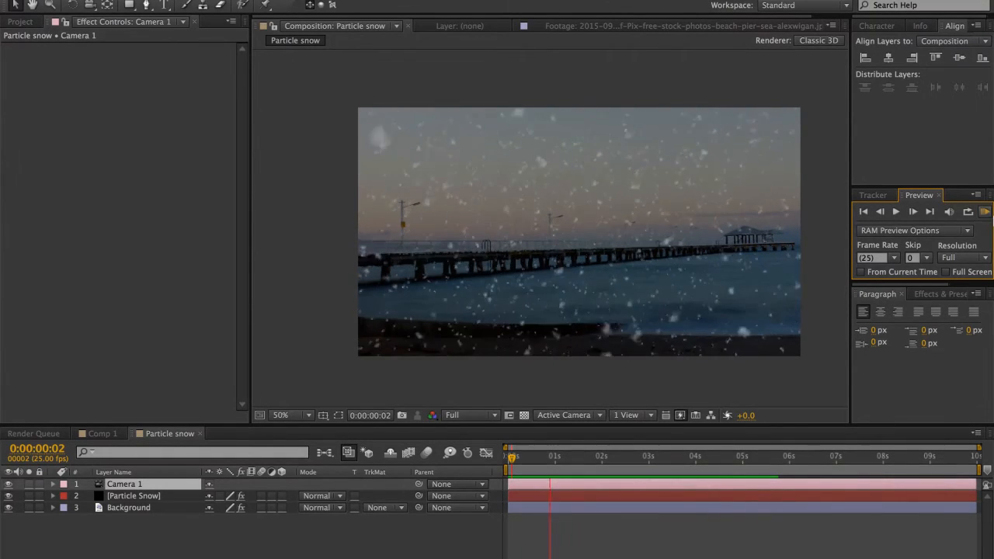
{"action": "left_click_drag", "start_coordinate": [748, 461], "coordinate": [743, 463]}
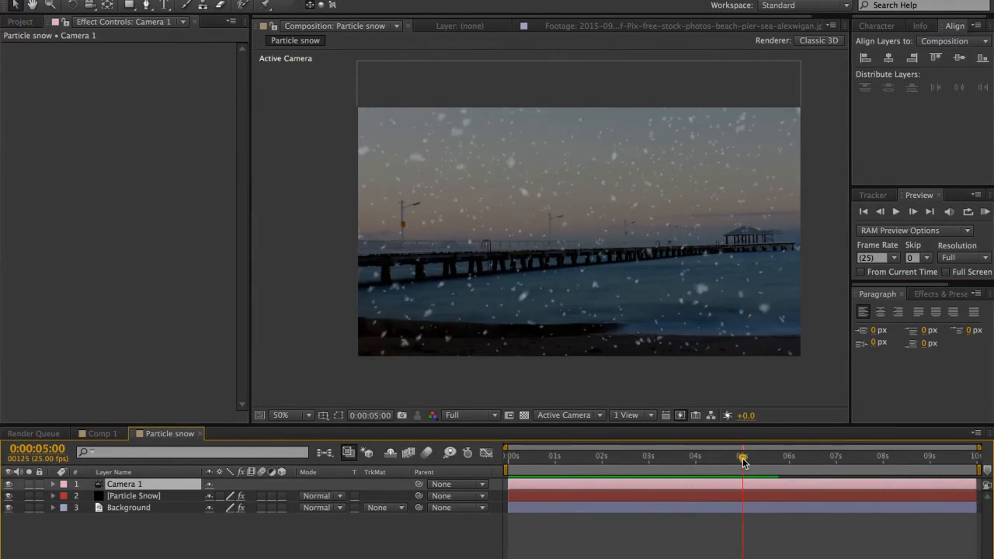
{"action": "key", "text": "n"}
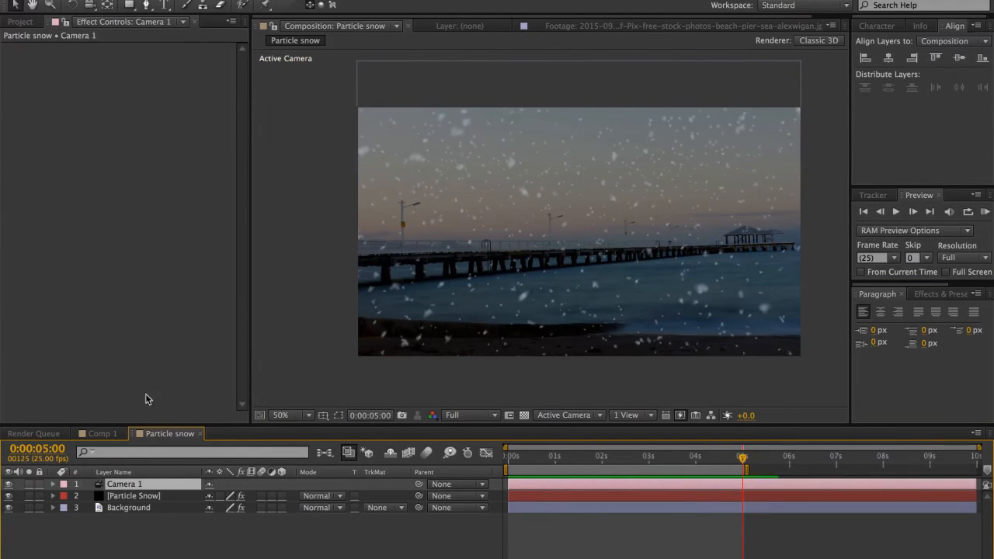
Enable motion blur for the Particle Snow layer and the composition
{"action": "left_click", "coordinate": [144, 497]}
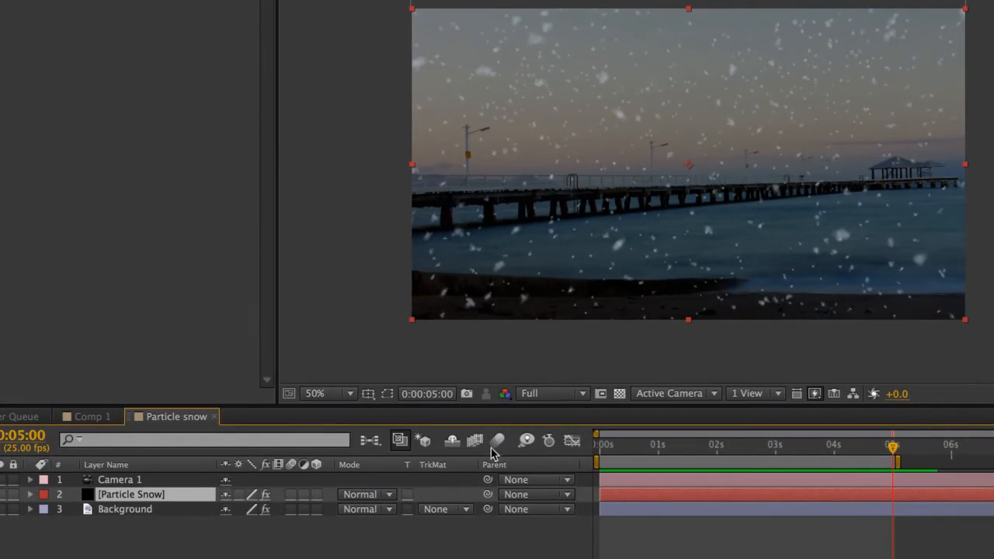
{"action": "left_click", "coordinate": [491, 441]}
{"action": "left_click", "coordinate": [291, 495]}
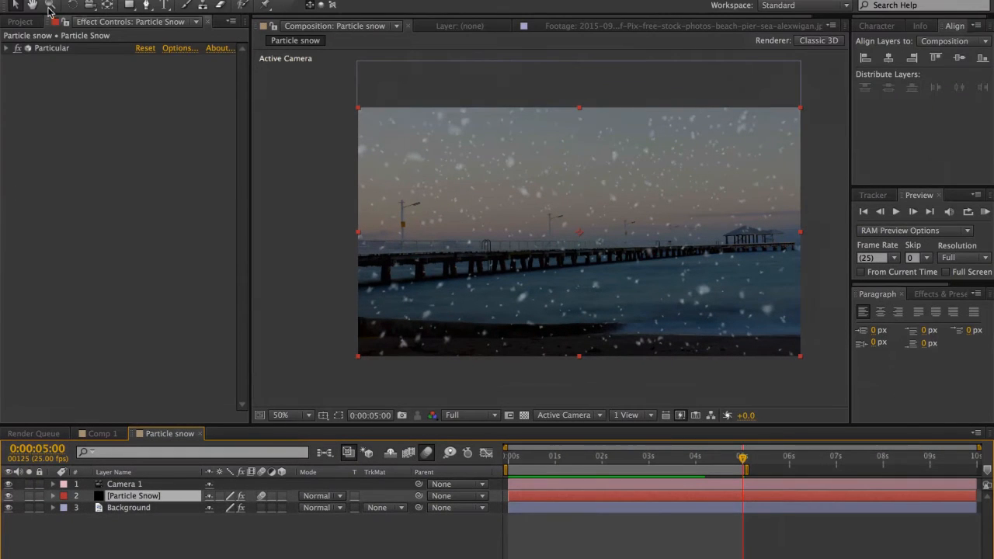
Review Particular's motion blur mode and type options under Rendering, leaving Motion Blur on Comp Settings
{"action": "left_click", "coordinate": [7, 49]}
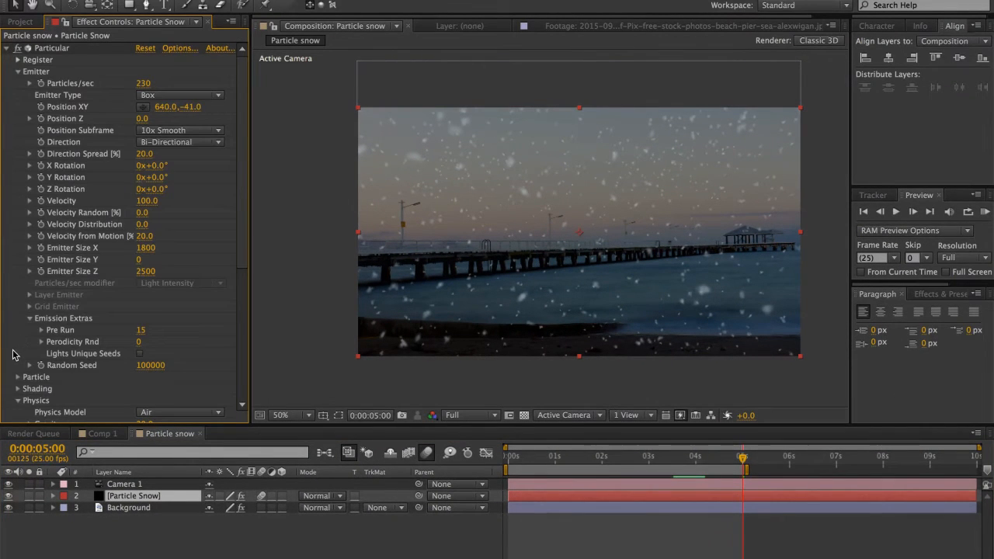
{"action": "scroll", "coordinate": [19, 341], "scroll_direction": "down", "scroll_amount": 5}
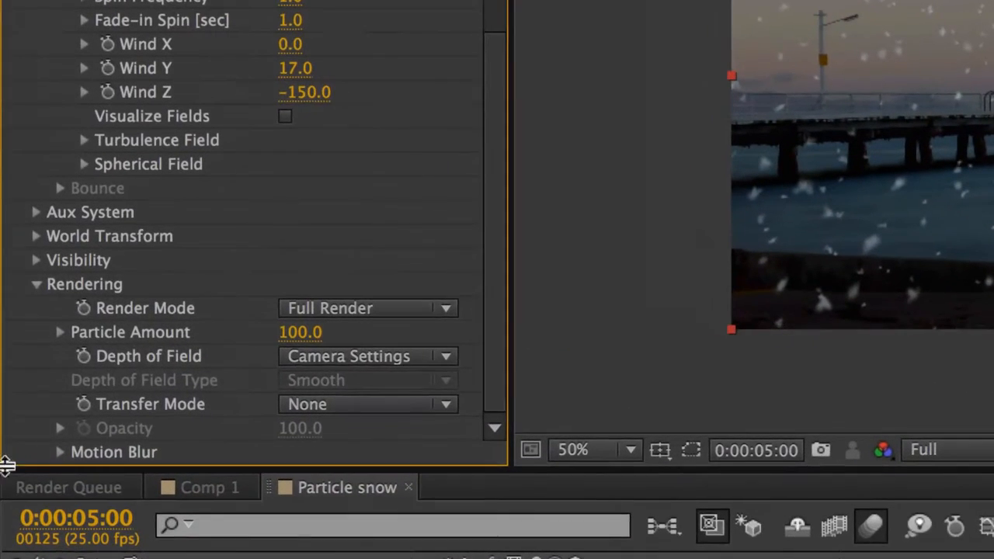
{"action": "left_click", "coordinate": [62, 449]}
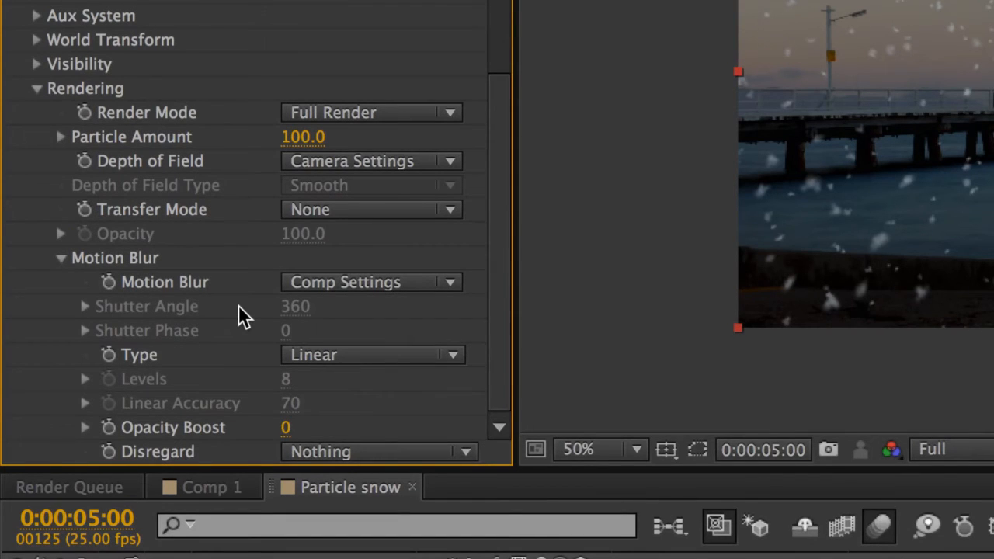
{"action": "left_click", "coordinate": [332, 284]}
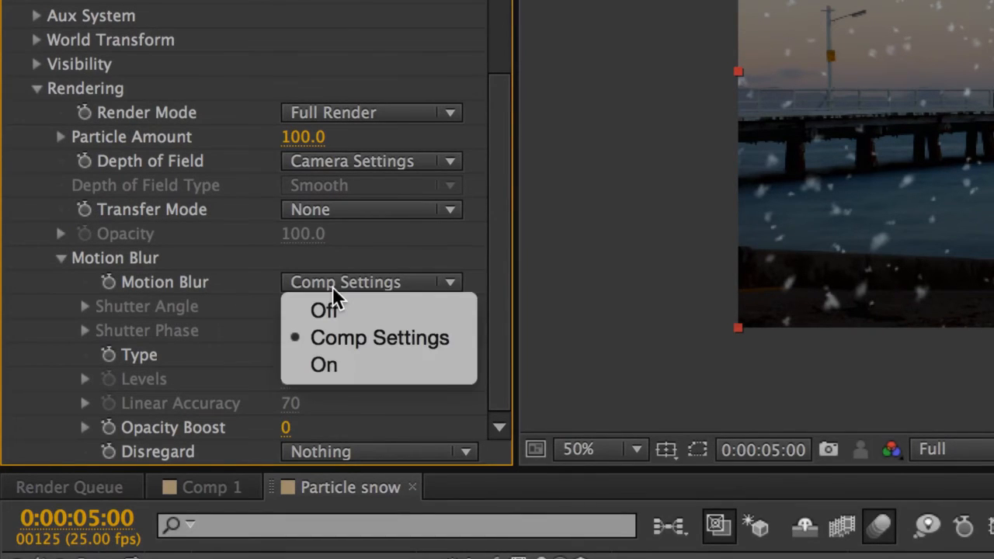
{"action": "left_click", "coordinate": [344, 281]}
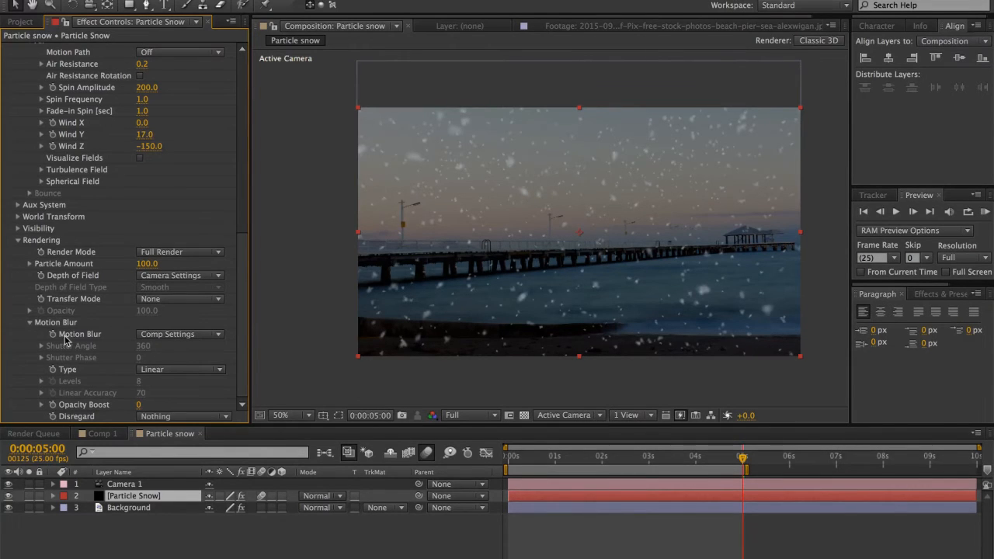
{"action": "left_click", "coordinate": [179, 371]}
{"action": "left_click", "coordinate": [186, 359]}
{"action": "left_click", "coordinate": [19, 241]}
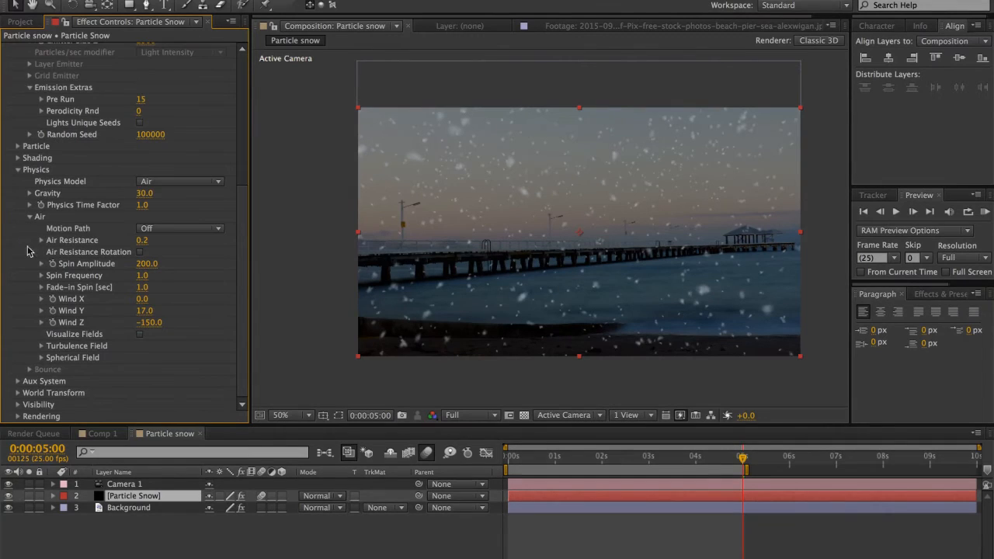
Turn on Depth of Field in Camera 1's options and adjust its Focus Distance to 97 pixels
{"action": "left_click", "coordinate": [74, 485]}
{"action": "left_click", "coordinate": [49, 484]}
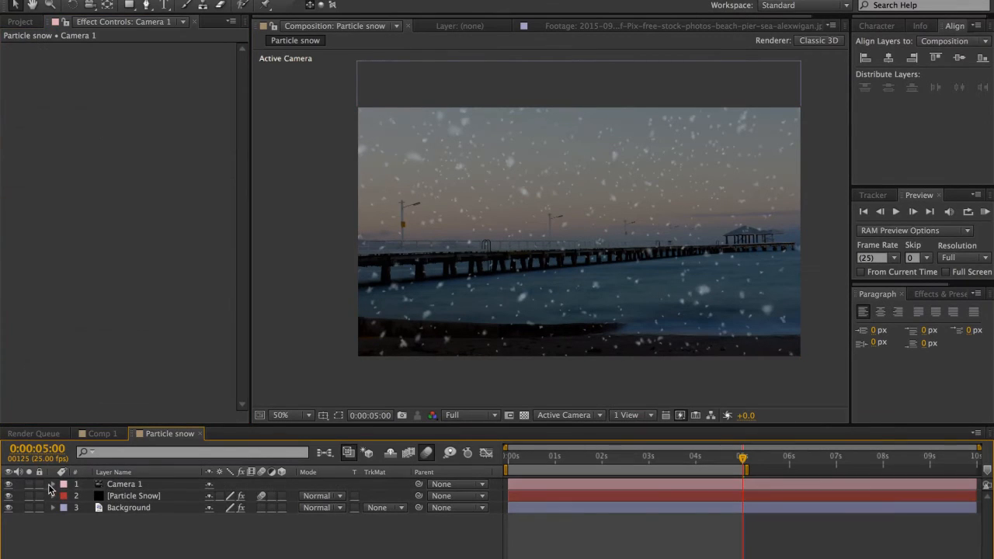
{"action": "left_click", "coordinate": [52, 485]}
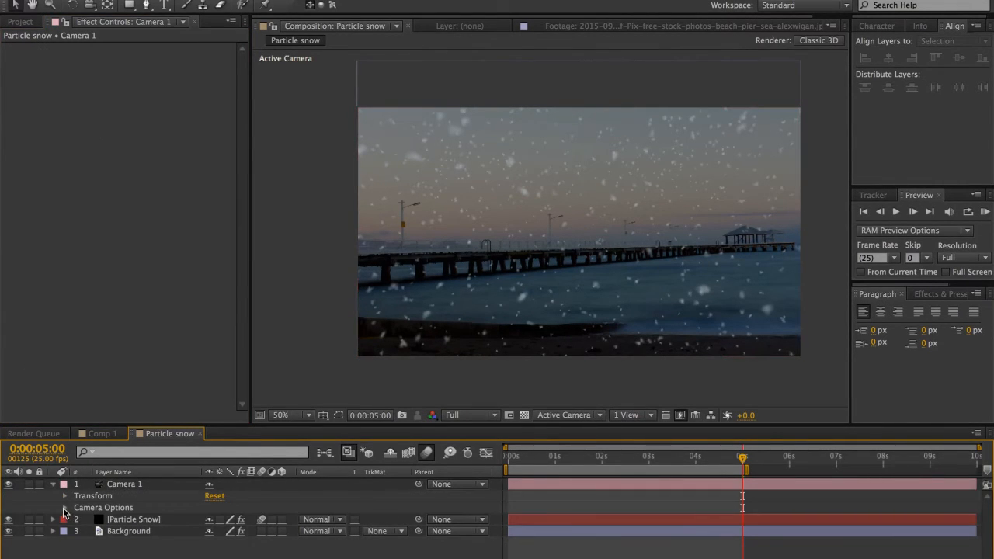
{"action": "left_click", "coordinate": [65, 507]}
{"action": "left_click", "coordinate": [209, 507]}
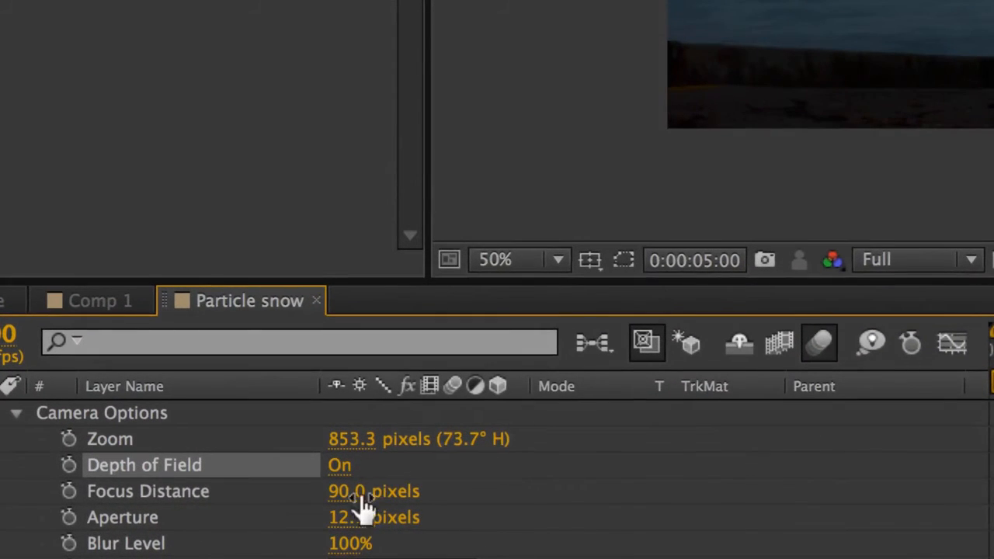
{"action": "left_click_drag", "start_coordinate": [221, 520], "coordinate": [415, 516]}
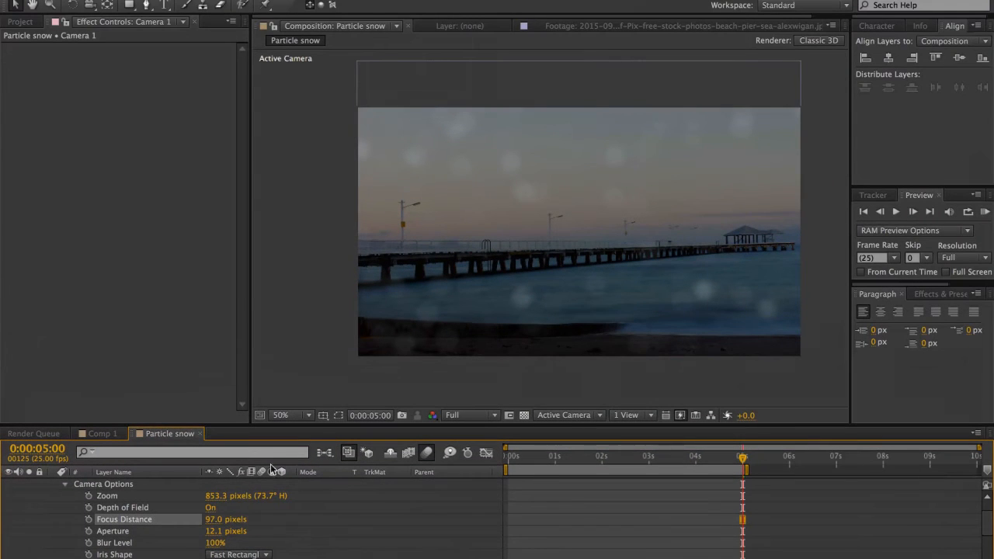
Set Camera 1's Aperture to 100 pixels and its Focus Distance to 500 pixels
{"action": "left_click_drag", "start_coordinate": [213, 531], "coordinate": [233, 533]}
{"action": "left_click", "coordinate": [233, 533]}
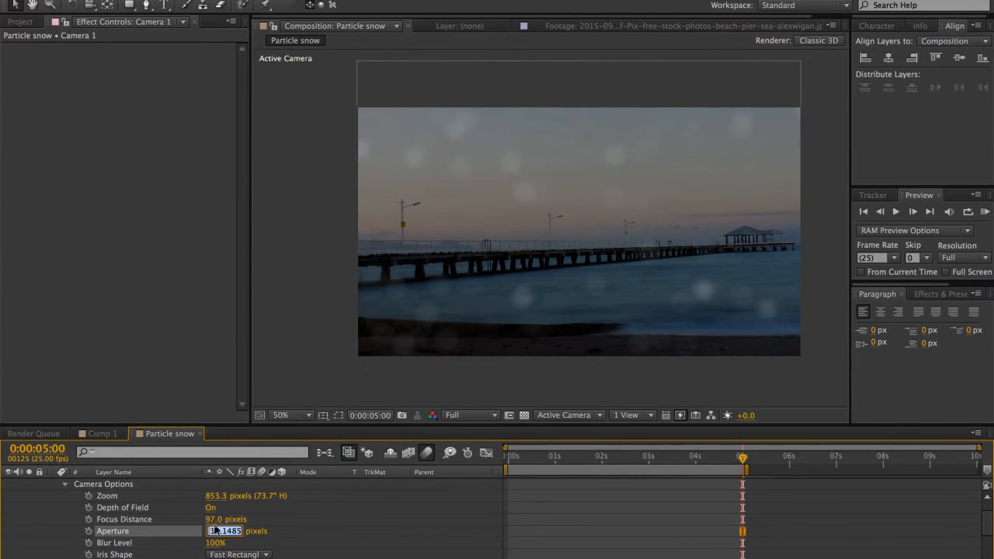
{"action": "type", "text": "15"}
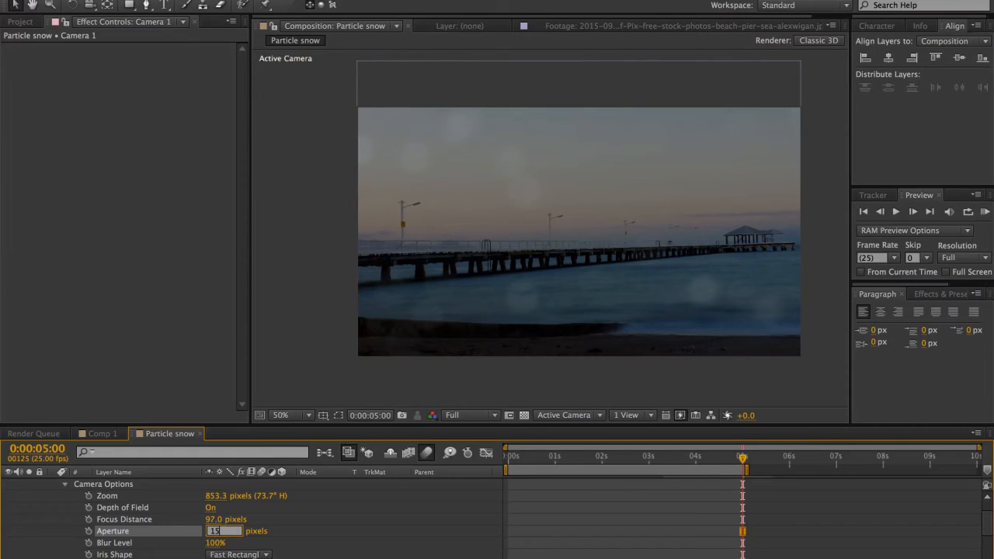
{"action": "key", "text": "Return"}
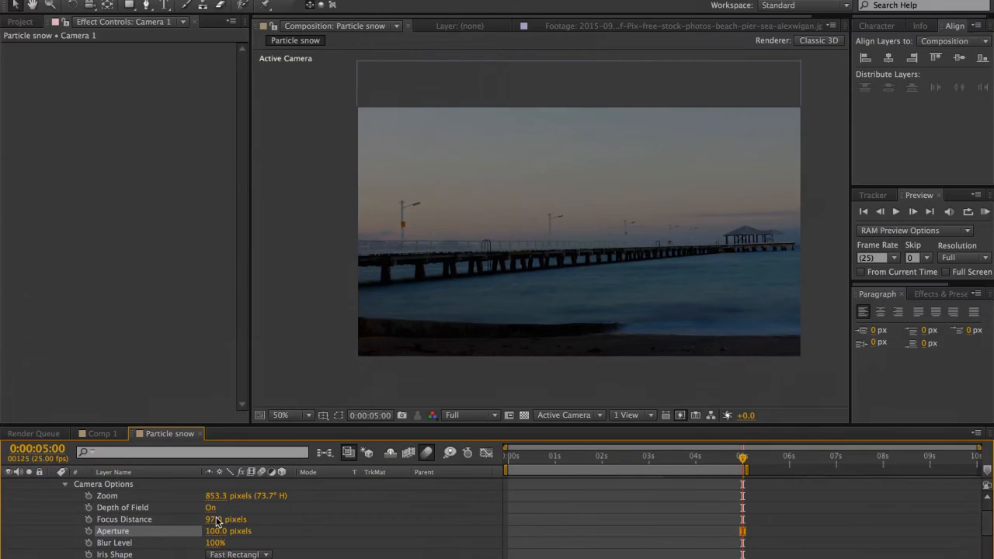
{"action": "left_click", "coordinate": [443, 444]}
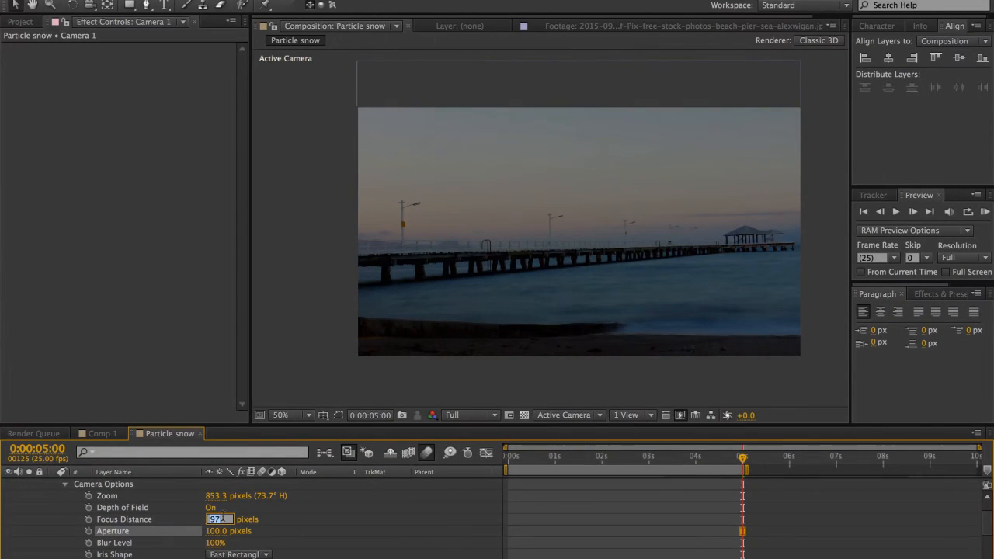
{"action": "type", "text": "500"}
{"action": "key", "text": "Return"}
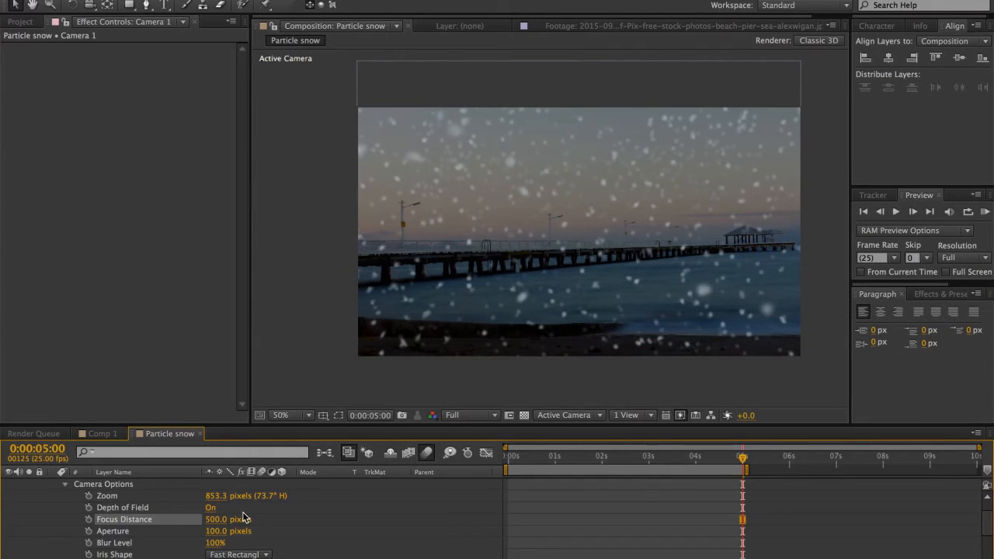
Try a Focus Distance of 800 pixels on Camera 1, then set Focus Distance to 600 pixels and Aperture to 50 pixels
{"action": "left_click", "coordinate": [217, 520]}
{"action": "type", "text": "800"}
{"action": "key", "text": "Return"}
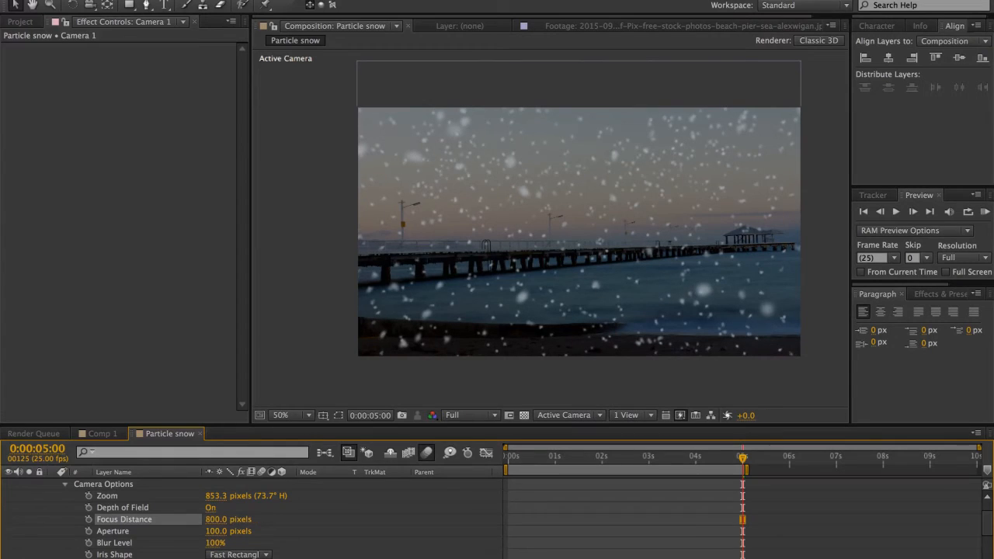
{"action": "left_click", "coordinate": [217, 520]}
{"action": "type", "text": "600"}
{"action": "key", "text": "Return"}
{"action": "left_click", "coordinate": [216, 532]}
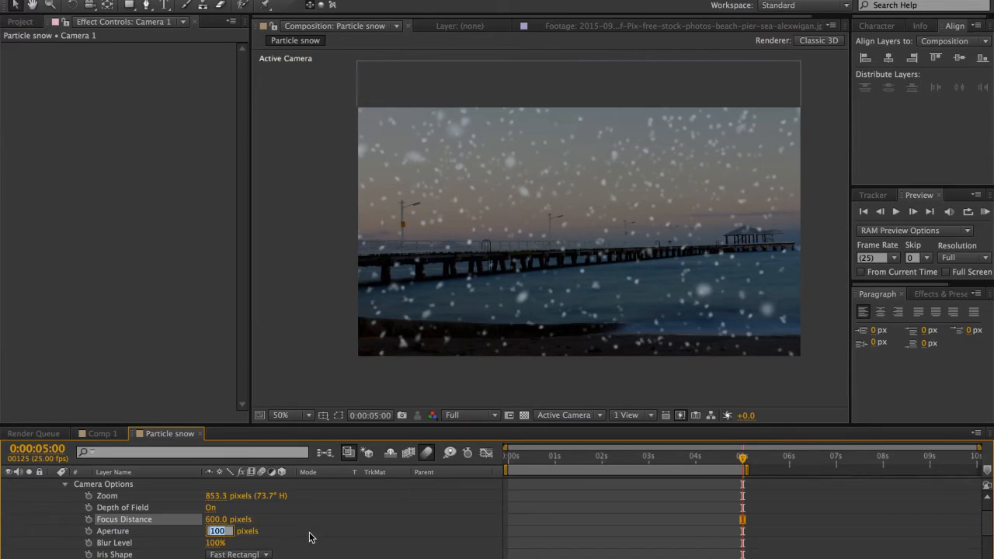
{"action": "type", "text": "50"}
{"action": "key", "text": "Return"}
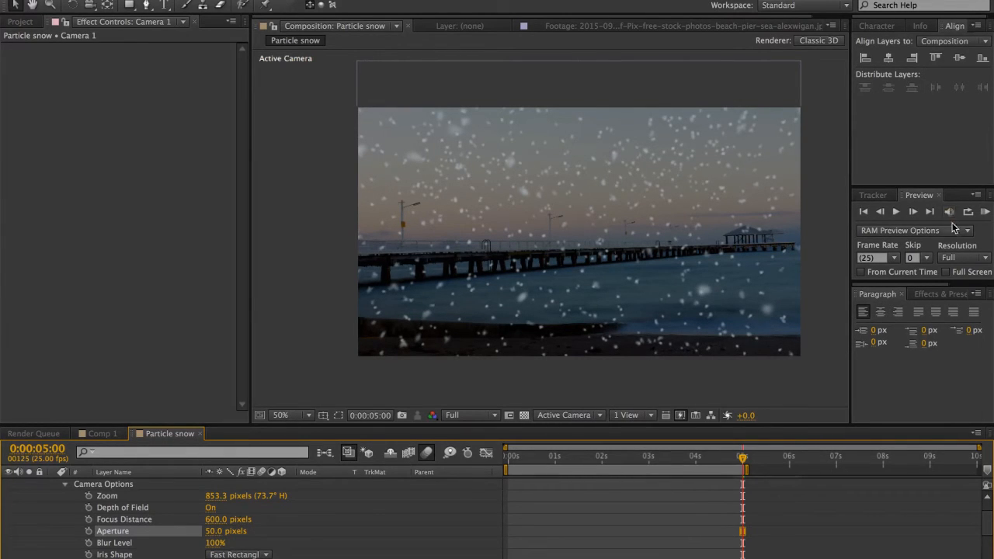
{"action": "scroll", "coordinate": [77, 509], "scroll_direction": "up", "scroll_amount": 2}
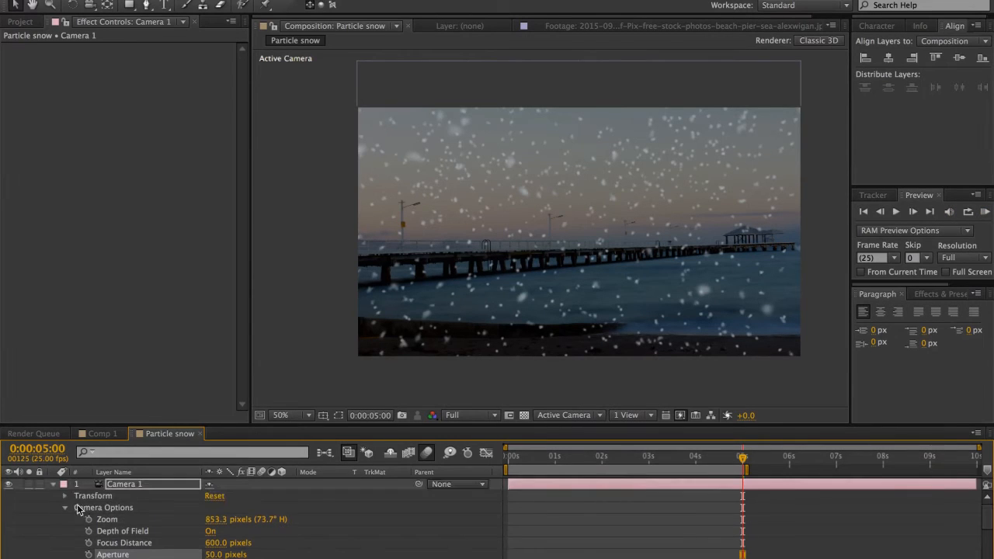
{"action": "left_click", "coordinate": [52, 484]}
Make the Background layer 3D and add a Position keyframe to it at 0 seconds
{"action": "left_click", "coordinate": [112, 510]}
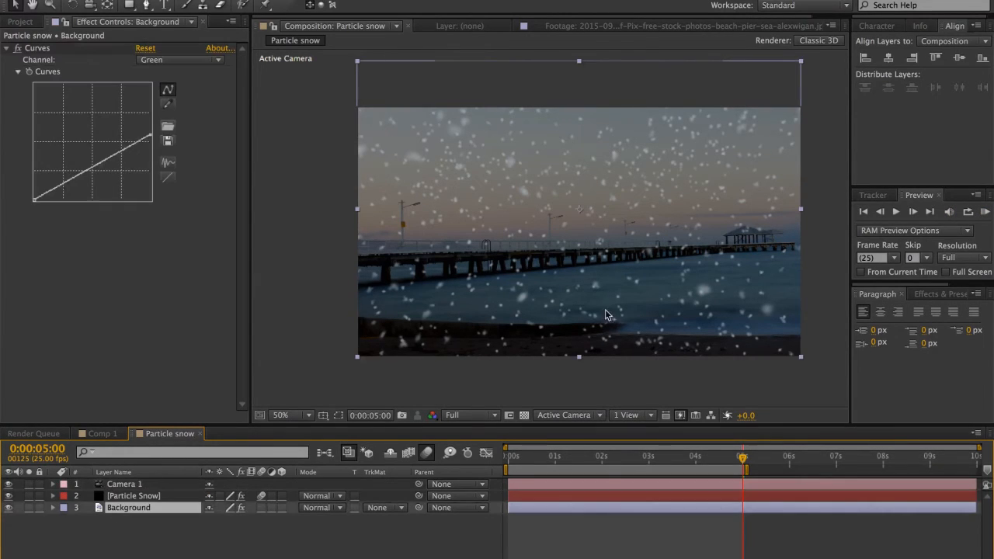
{"action": "left_click", "coordinate": [282, 507]}
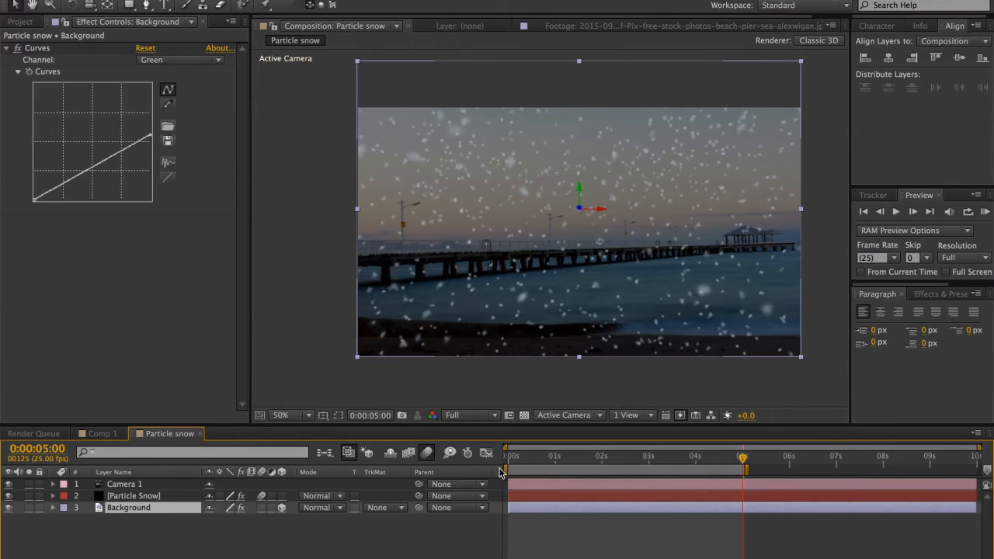
{"action": "key", "text": "KP_0"}
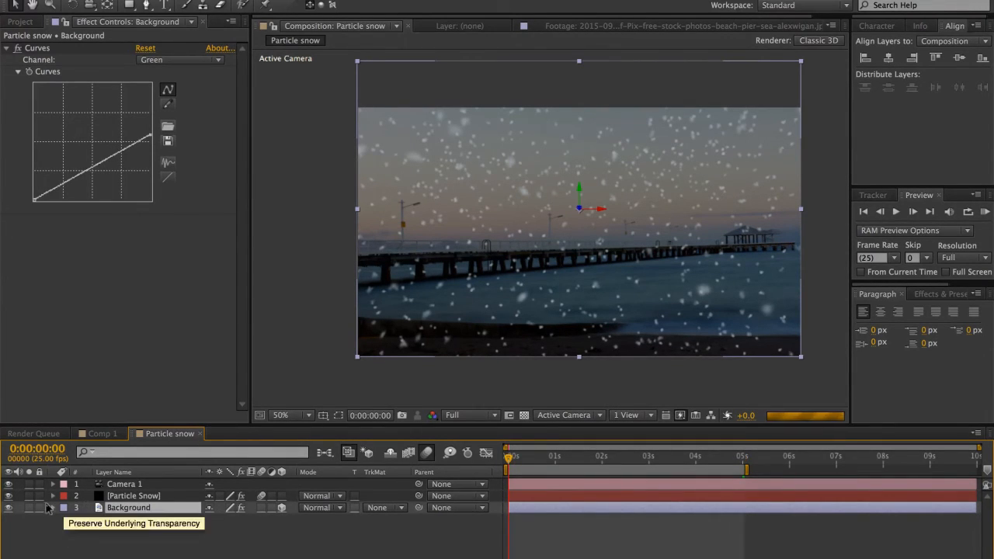
{"action": "left_click", "coordinate": [53, 507]}
{"action": "key", "text": "p"}
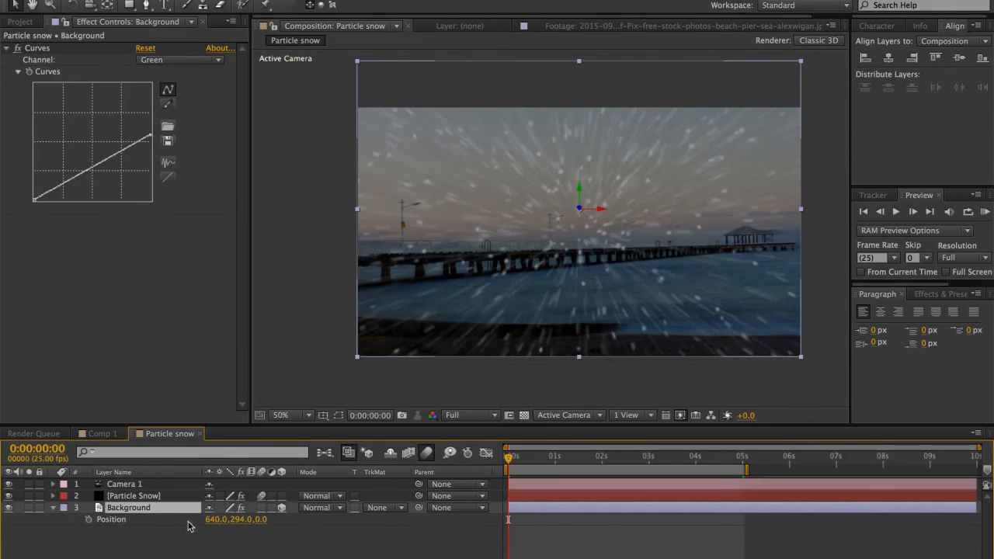
{"action": "left_click", "coordinate": [90, 519]}
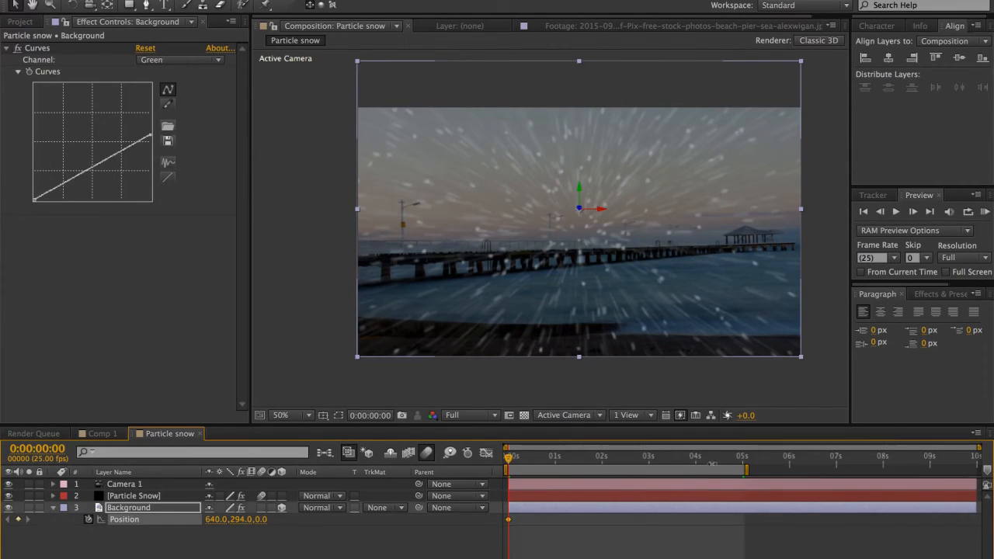
Keyframe the Background layer's Z position to -80 at 5 seconds
{"action": "left_click", "coordinate": [743, 461]}
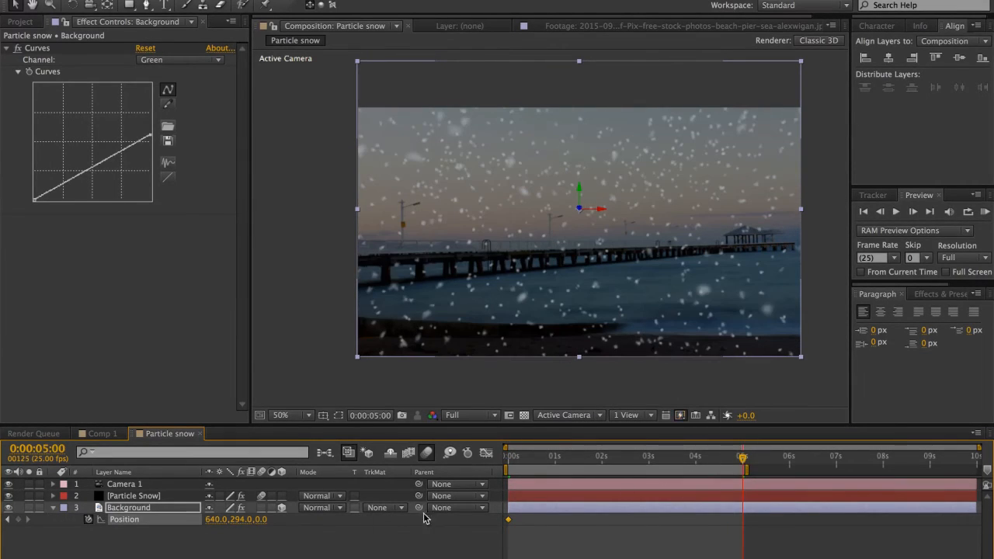
{"action": "left_click_drag", "start_coordinate": [262, 520], "coordinate": [208, 519]}
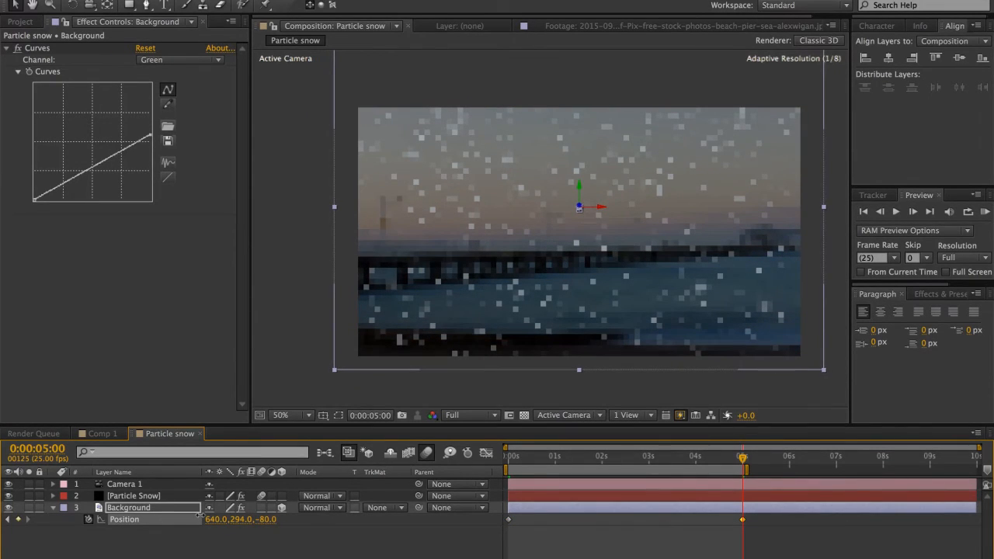
{"action": "left_click", "coordinate": [769, 382]}
Fit the composition to the viewer and run a RAM preview of the background push-in with the snow
{"action": "left_click", "coordinate": [305, 416]}
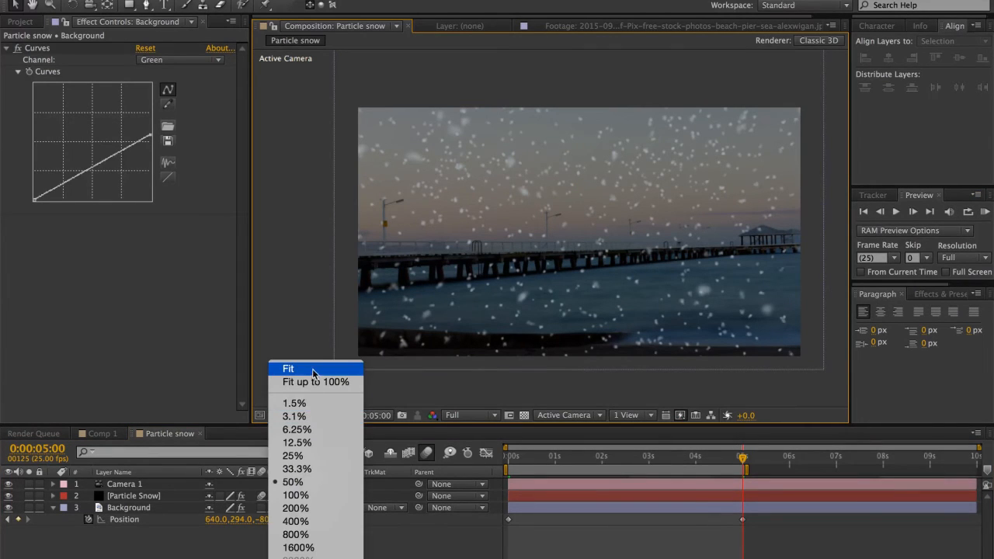
{"action": "left_click", "coordinate": [295, 372]}
{"action": "left_click", "coordinate": [984, 212]}
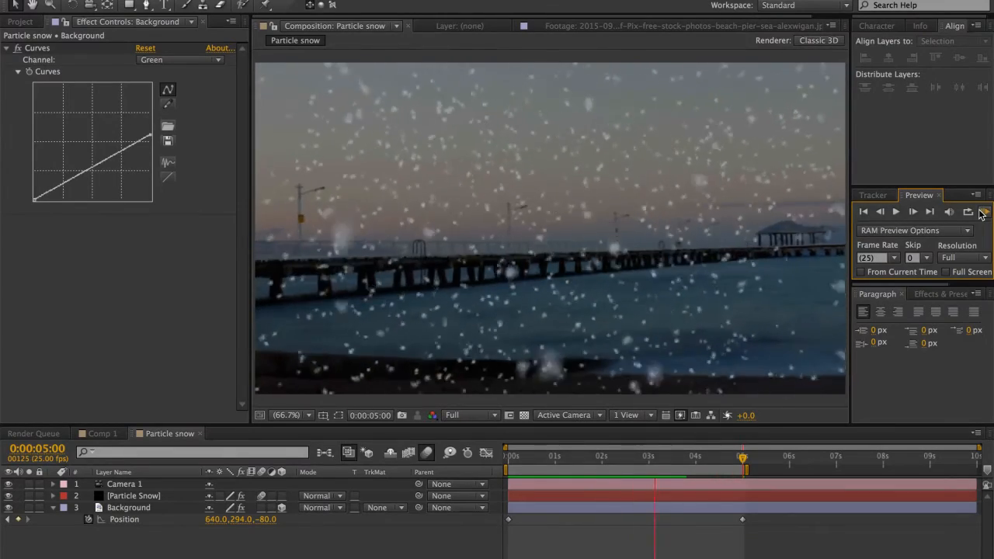
{"action": "left_click", "coordinate": [618, 357]}
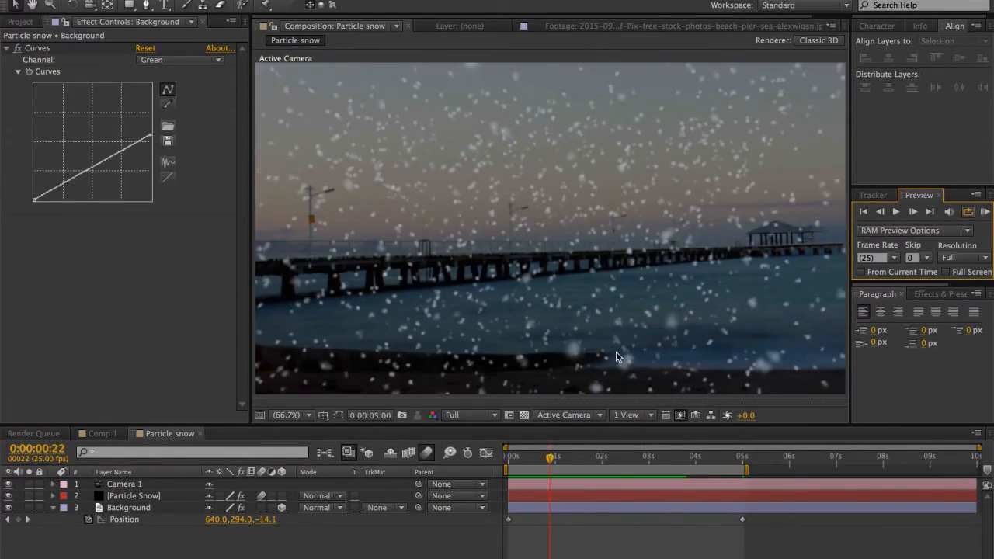
Set the Gravity of the Particle Snow layer's Particular physics to 80 and RAM preview the faster snowfall
{"action": "left_click", "coordinate": [159, 496]}
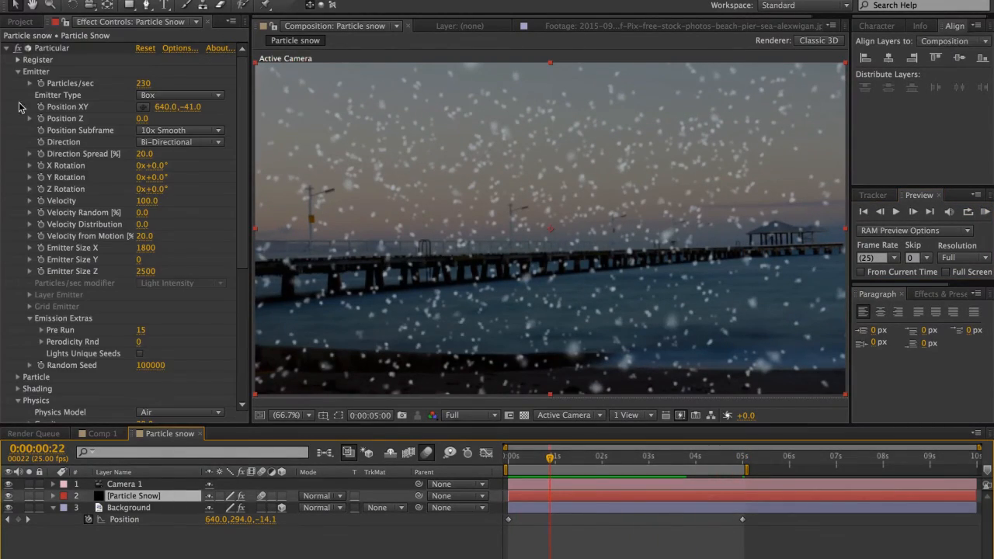
{"action": "left_click", "coordinate": [18, 71]}
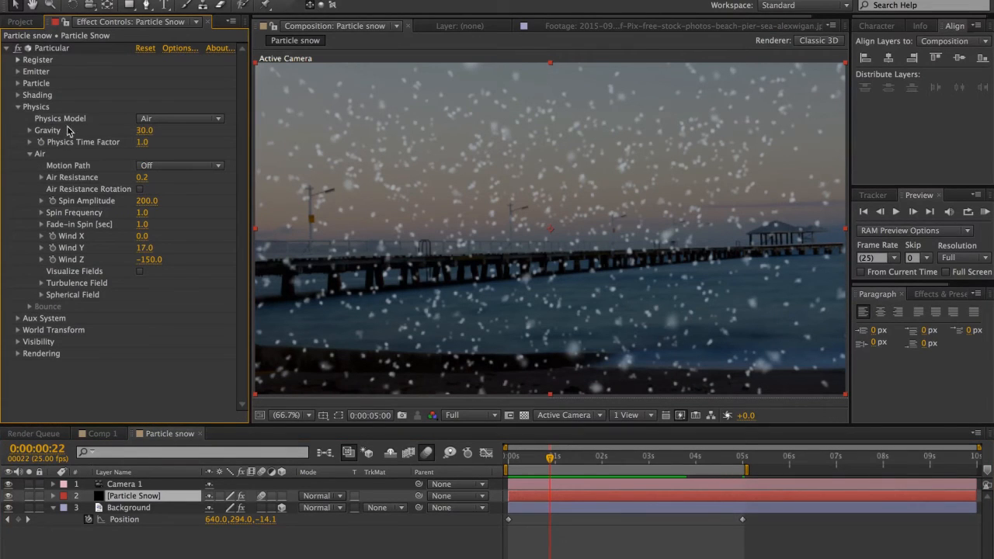
{"action": "left_click", "coordinate": [143, 131]}
{"action": "type", "text": "80"}
{"action": "key", "text": "Return"}
{"action": "left_click", "coordinate": [985, 214]}
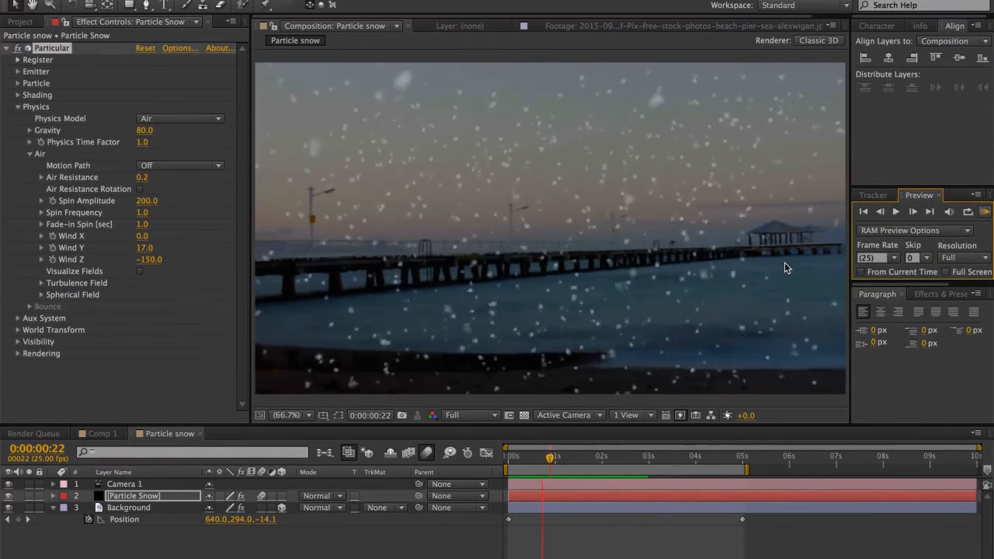
{"action": "key", "text": "space"}
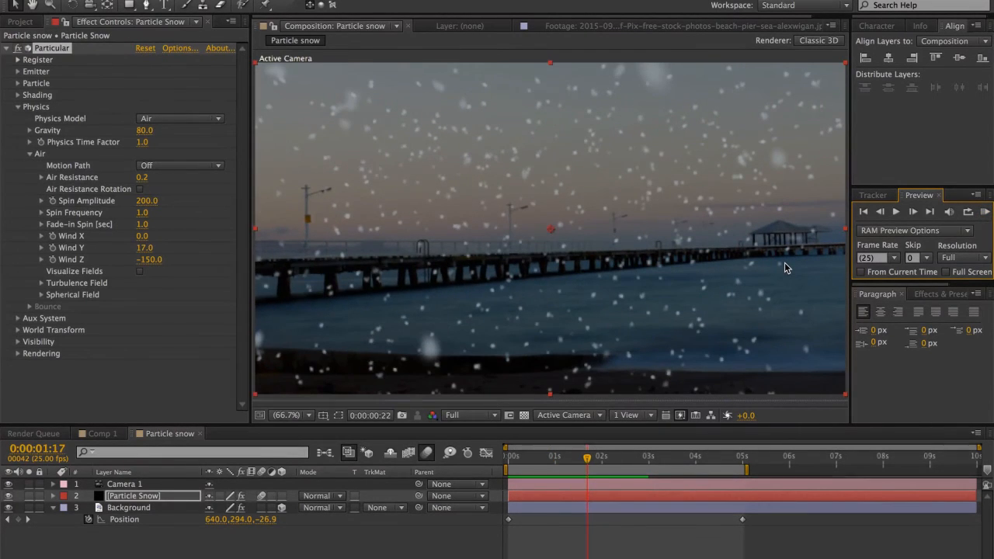
Create a new composition with default settings and add a black solid to it
{"action": "key", "text": "ctrl+n"}
{"action": "key", "text": "Return"}
{"action": "key", "text": "super+y"}
{"action": "key", "text": "Return"}
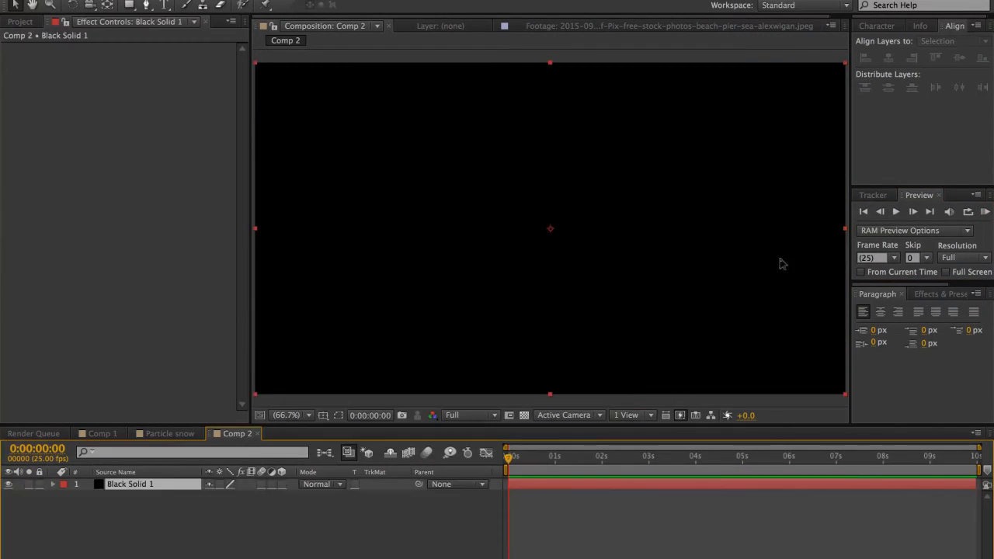
Apply the CC Snowfall simulation effect to the black solid and preview its default snow
{"action": "left_click", "coordinate": [338, 0]}
{"action": "mouse_move", "coordinate": [288, 0]}
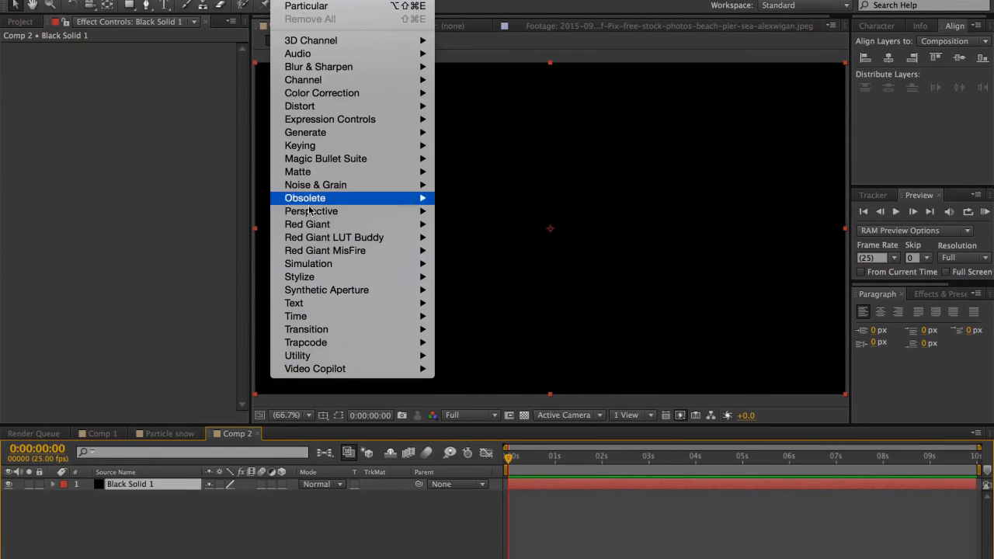
{"action": "mouse_move", "coordinate": [312, 263]}
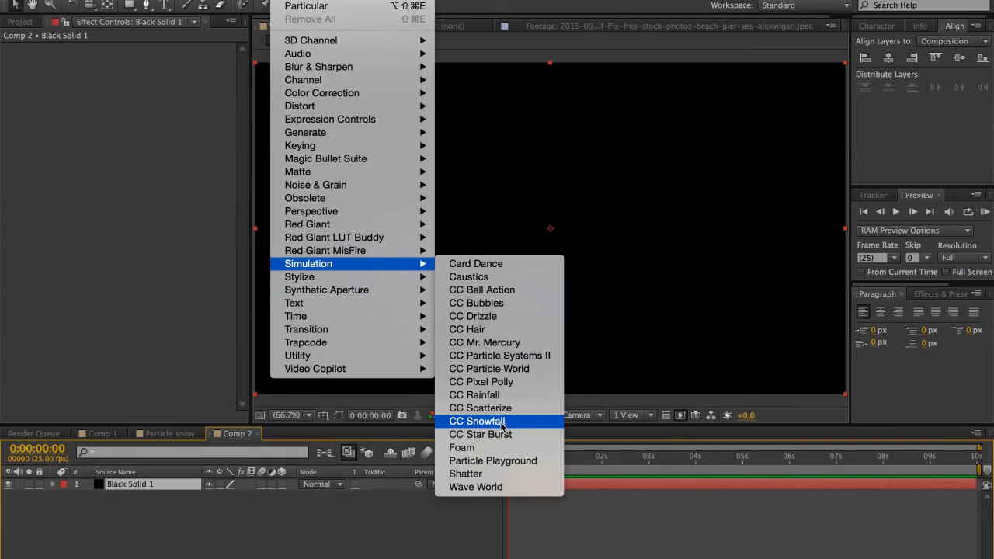
{"action": "left_click", "coordinate": [477, 421]}
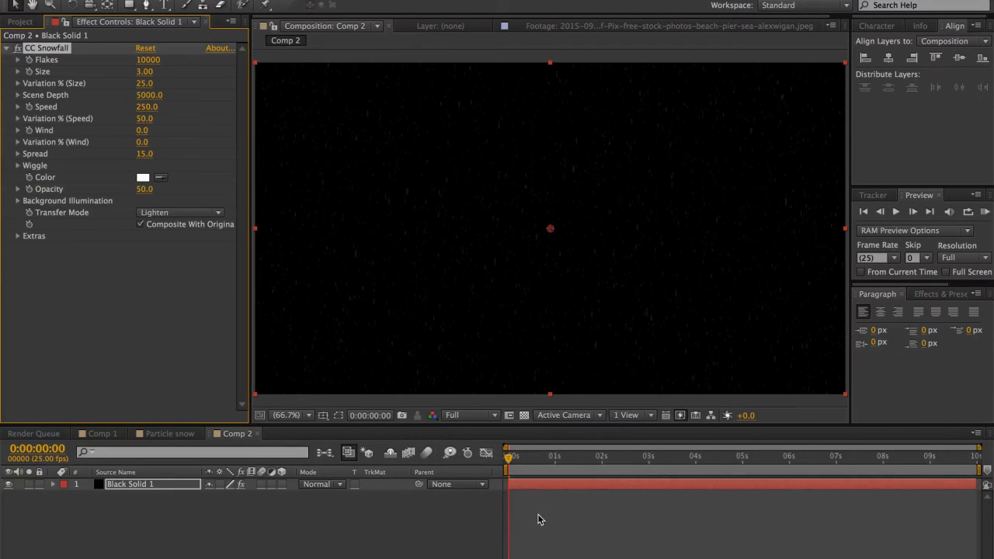
{"action": "key", "text": "space"}
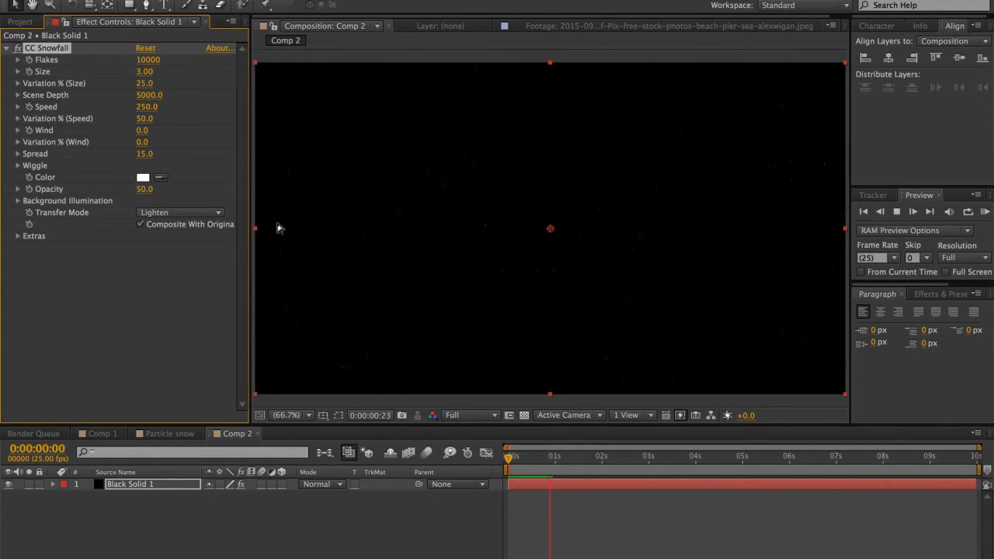
{"action": "key", "text": "space"}
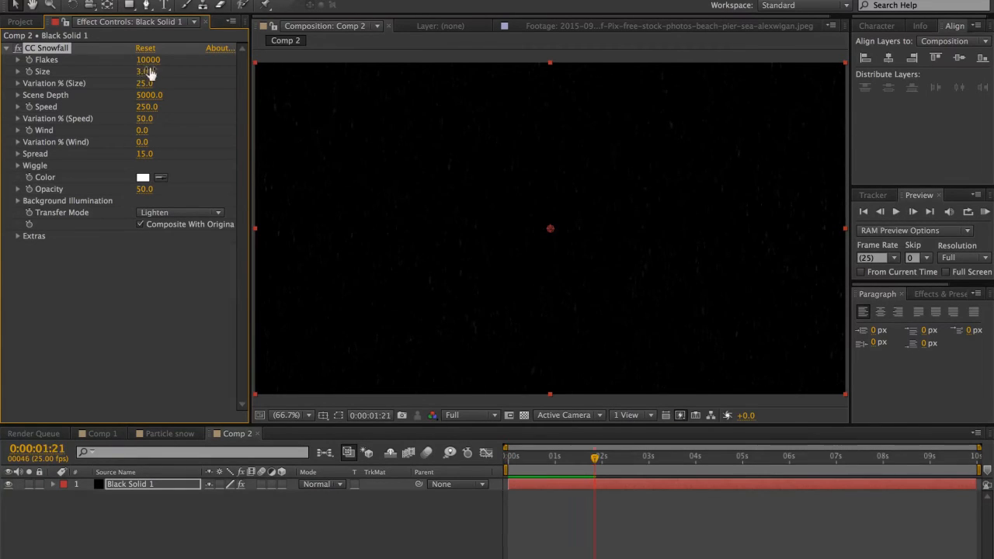
Raise CC Snowfall's Size to 8.7 and its Opacity to 78, and play the result
{"action": "left_click_drag", "start_coordinate": [149, 71], "coordinate": [480, 72]}
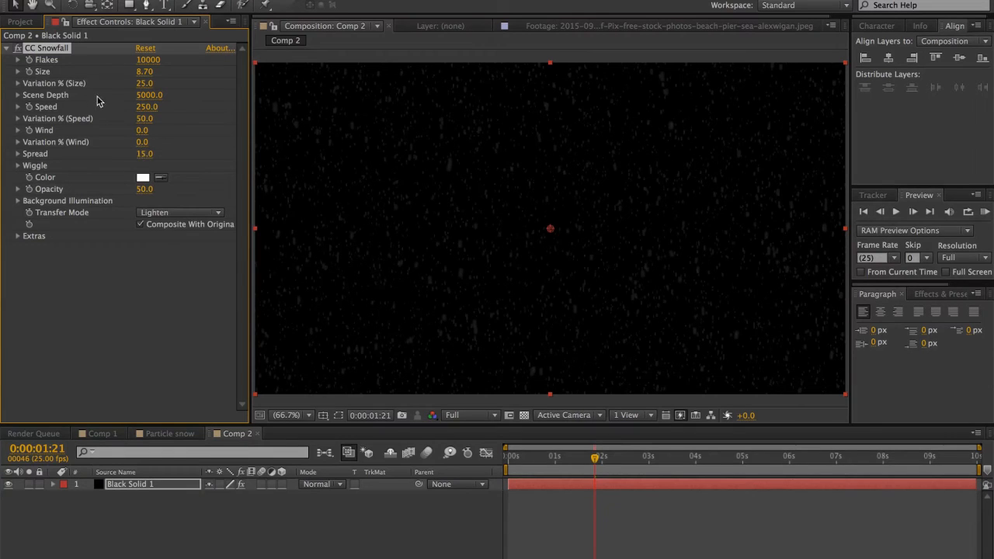
{"action": "left_click_drag", "start_coordinate": [141, 187], "coordinate": [193, 187]}
{"action": "key", "text": "space"}
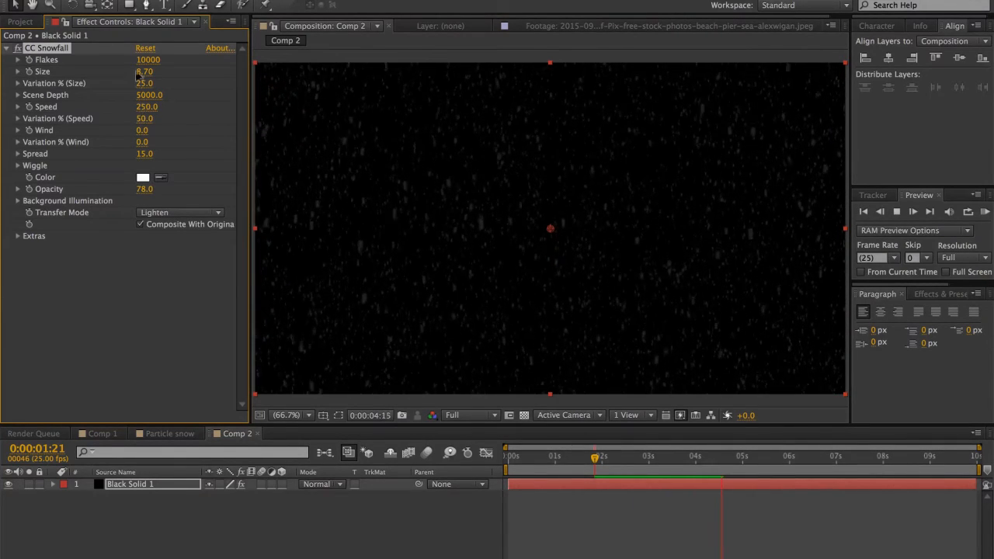
Set CC Snowfall's Size to 12 and preview the larger flakes
{"action": "left_click", "coordinate": [143, 70]}
{"action": "left_click", "coordinate": [145, 72]}
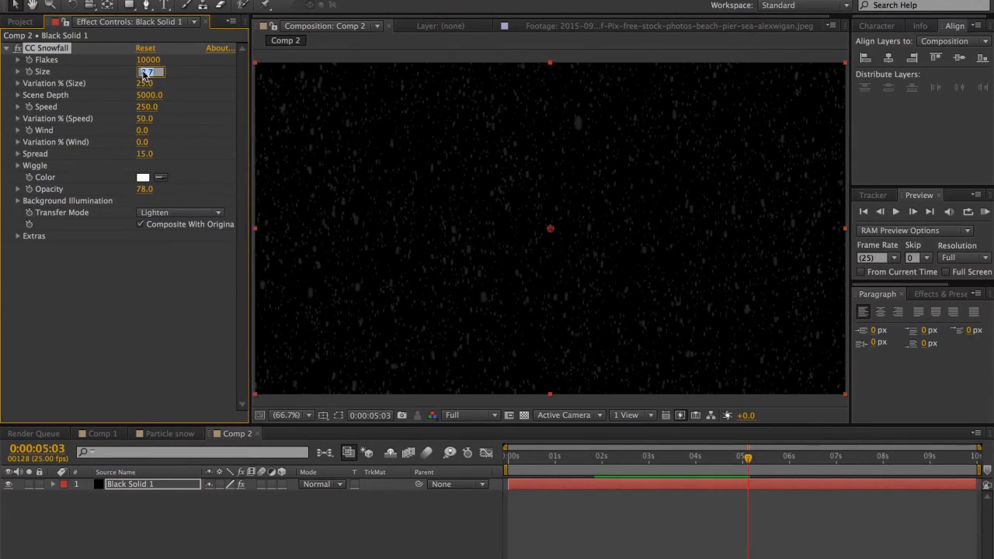
{"action": "key", "text": "Return"}
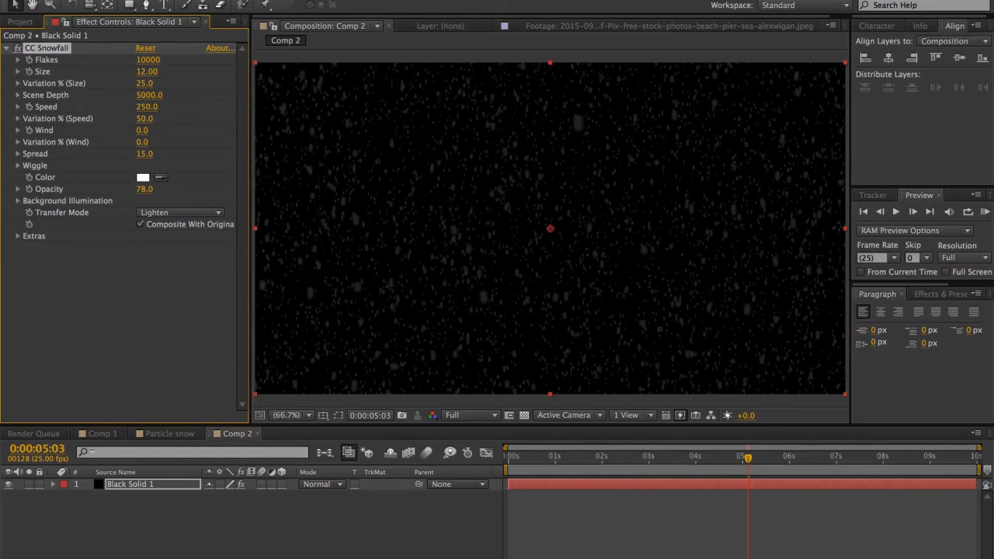
{"action": "key", "text": "space"}
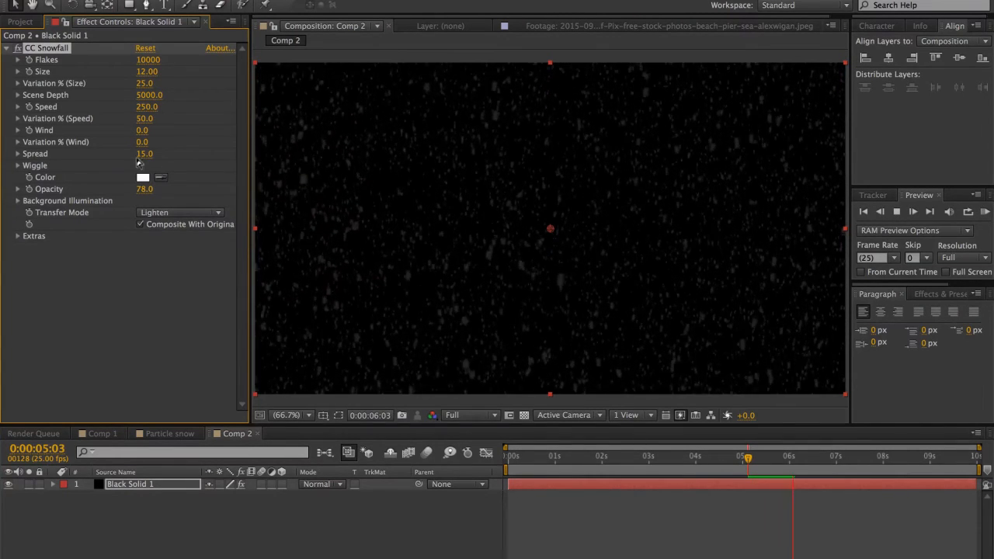
{"action": "key", "text": "space"}
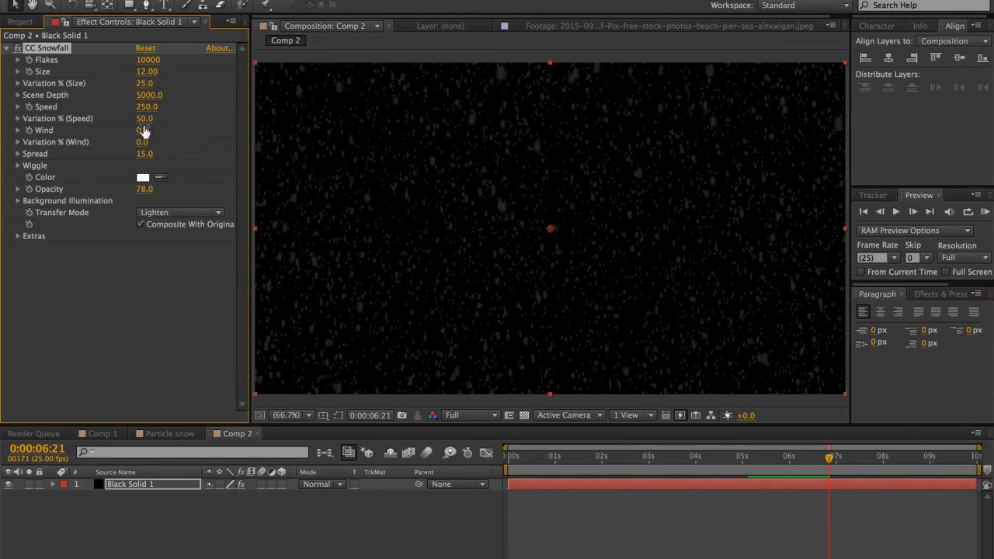
Set CC Snowfall's Wind to 57, Speed to 193 and Variation % (Speed) to 100, and play the result
{"action": "left_click_drag", "start_coordinate": [144, 131], "coordinate": [109, 107]}
{"action": "key", "text": "space"}
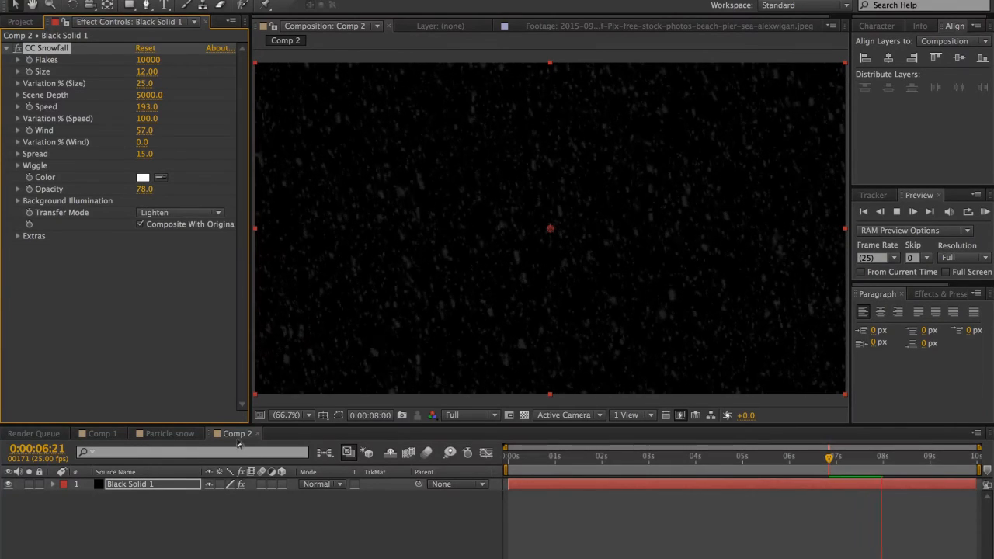
Return to the Particle snow composition at 50% magnification, then switch to Chrome to show the pier photo on Life of Pix
{"action": "left_click", "coordinate": [168, 435]}
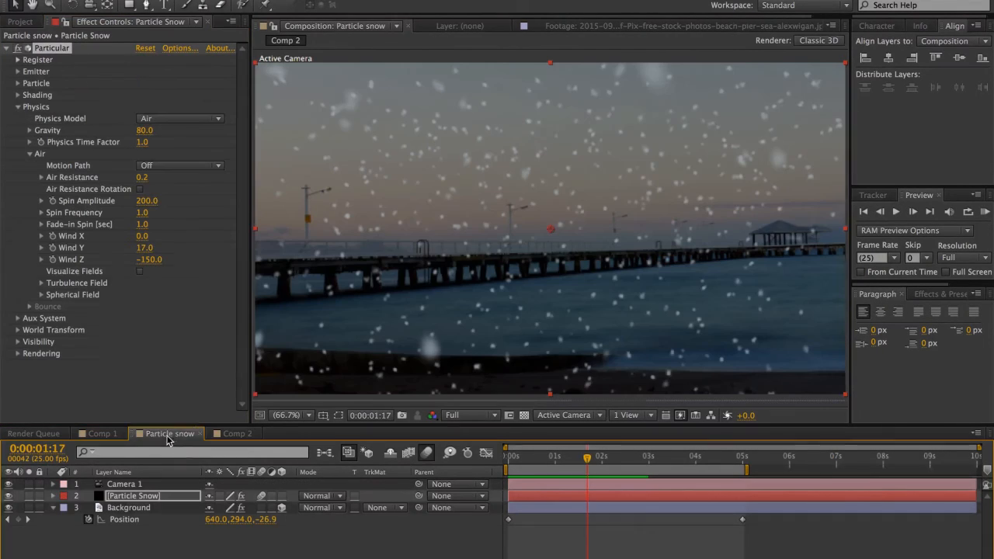
{"action": "key", "text": "comma"}
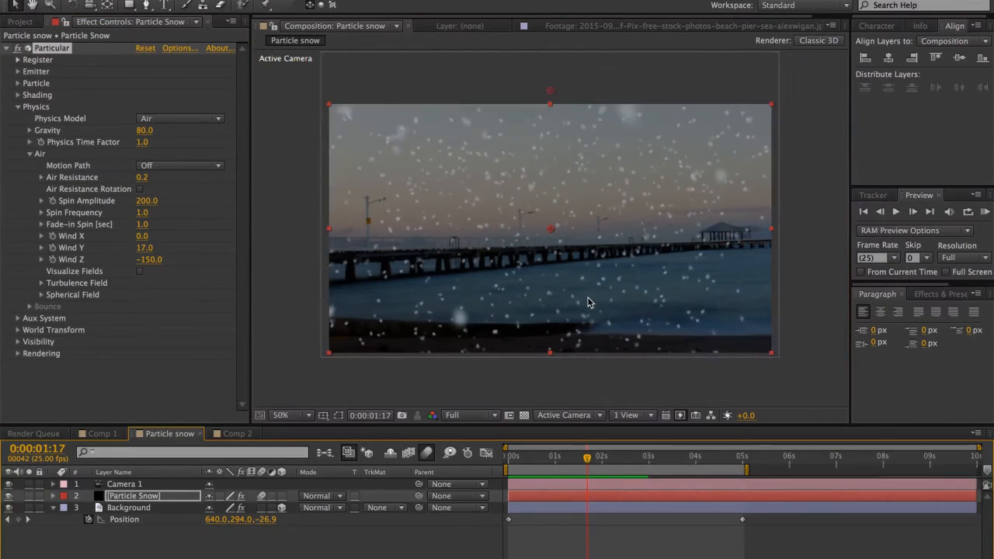
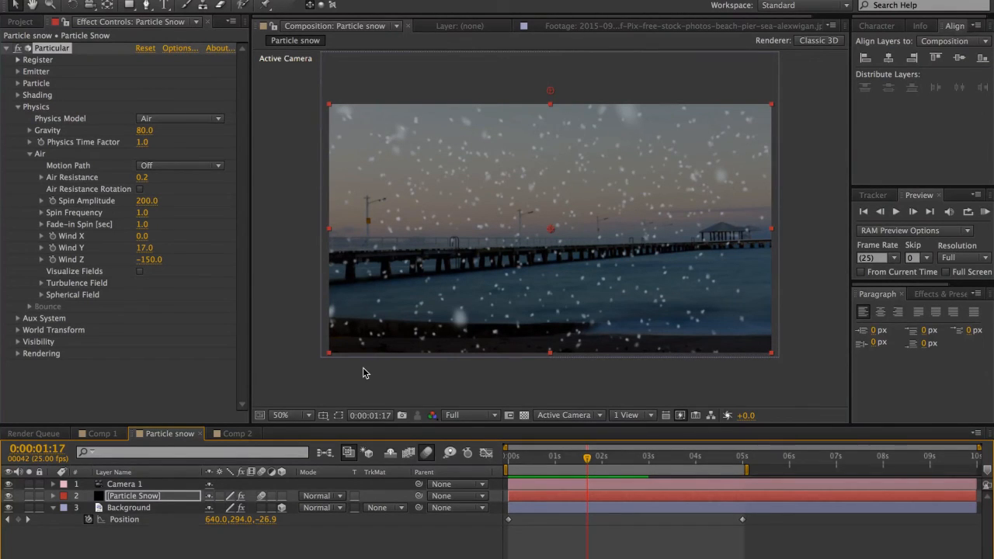
{"action": "left_click", "coordinate": [403, 548]}
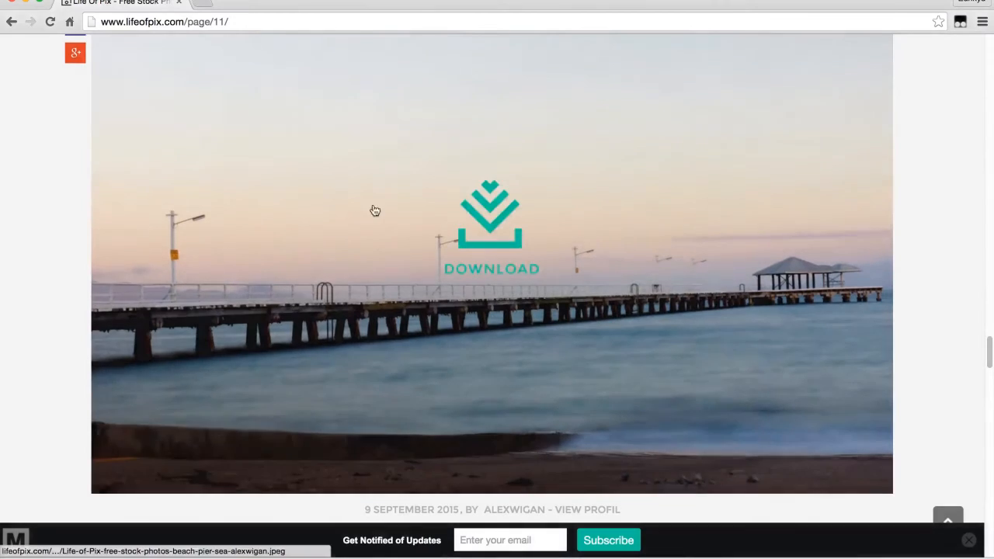
Go to facebook.com and open the VSLAB모션스쿨 group
{"action": "left_click", "coordinate": [381, 18]}
{"action": "type", "text": "facebook.com"}
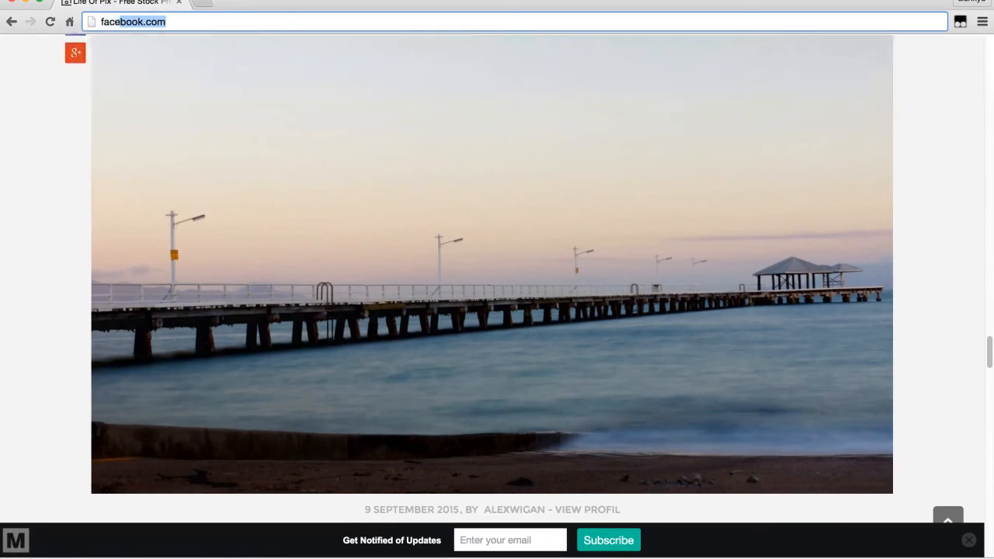
{"action": "key", "text": "Return"}
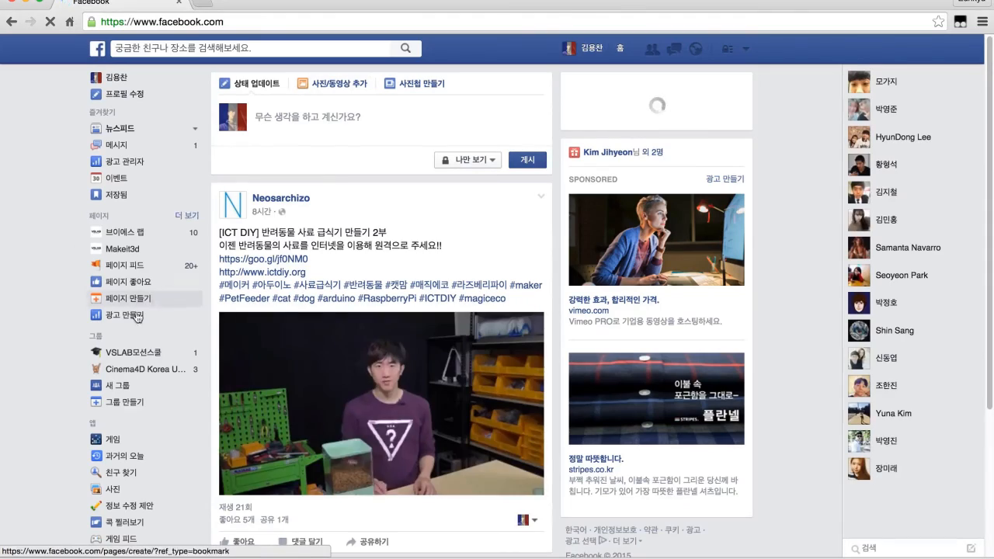
{"action": "left_click", "coordinate": [132, 352]}
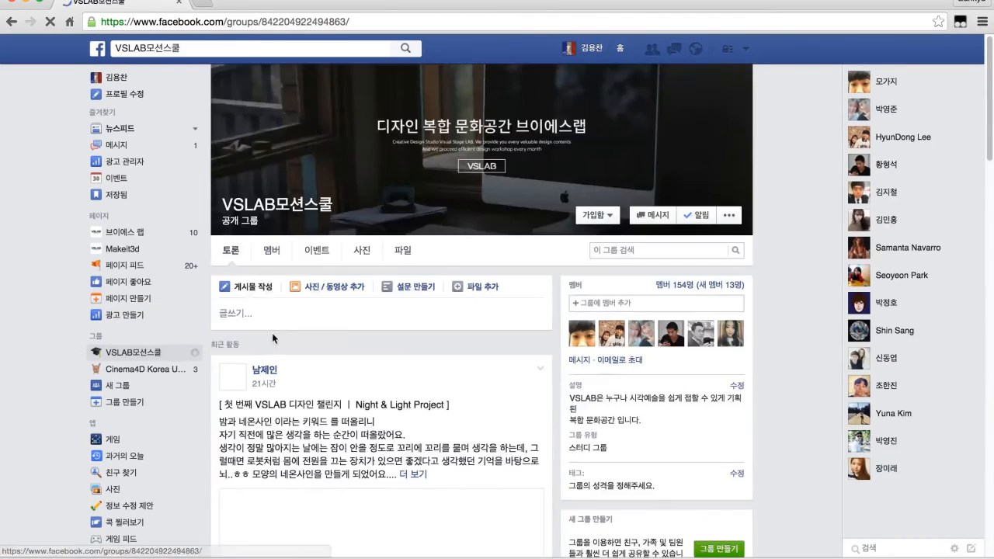
Find the Night Light Project rendering challenge post in the group feed and open its The Light Spot poster
{"action": "scroll", "coordinate": [272, 333], "scroll_direction": "down", "scroll_amount": 10}
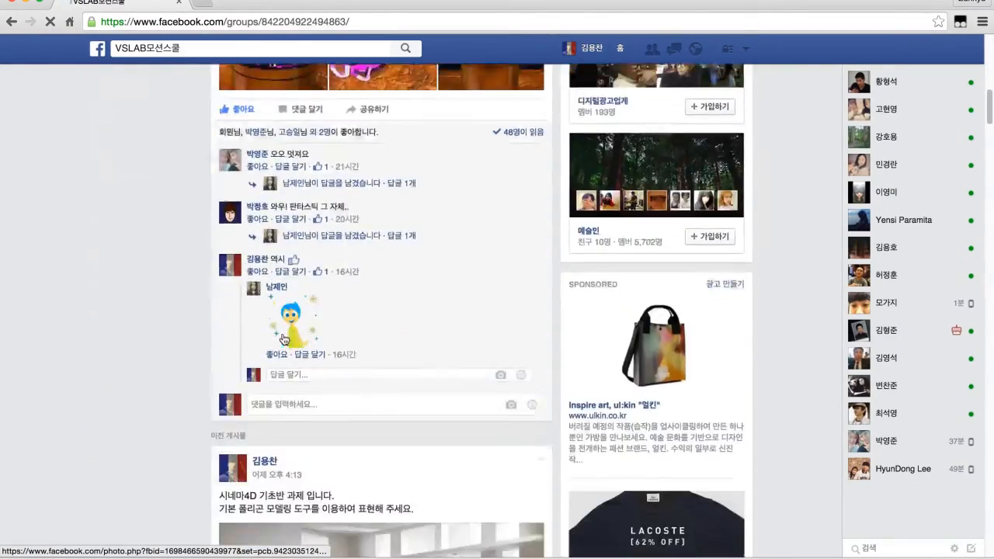
{"action": "scroll", "coordinate": [283, 339], "scroll_direction": "down", "scroll_amount": 15}
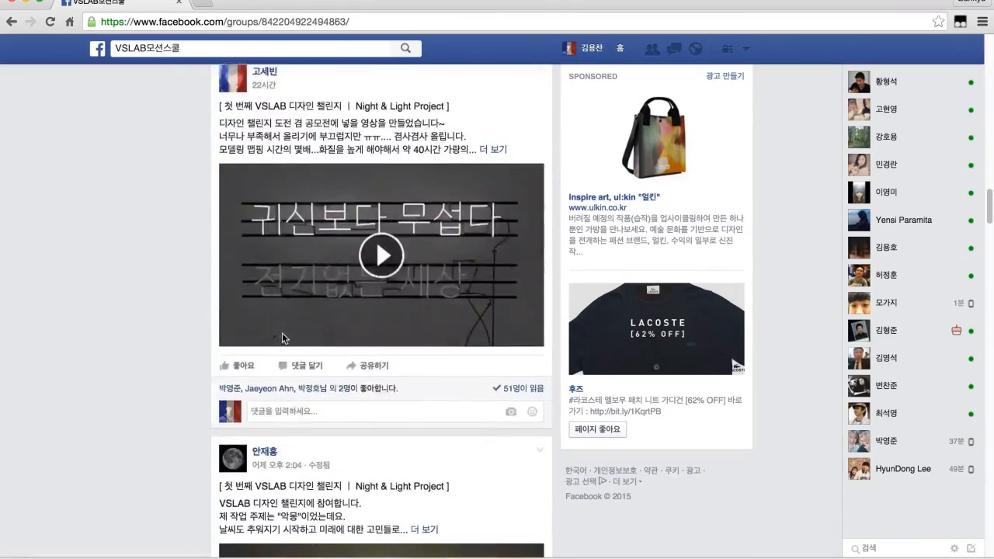
{"action": "scroll", "coordinate": [283, 338], "scroll_direction": "down", "scroll_amount": 15}
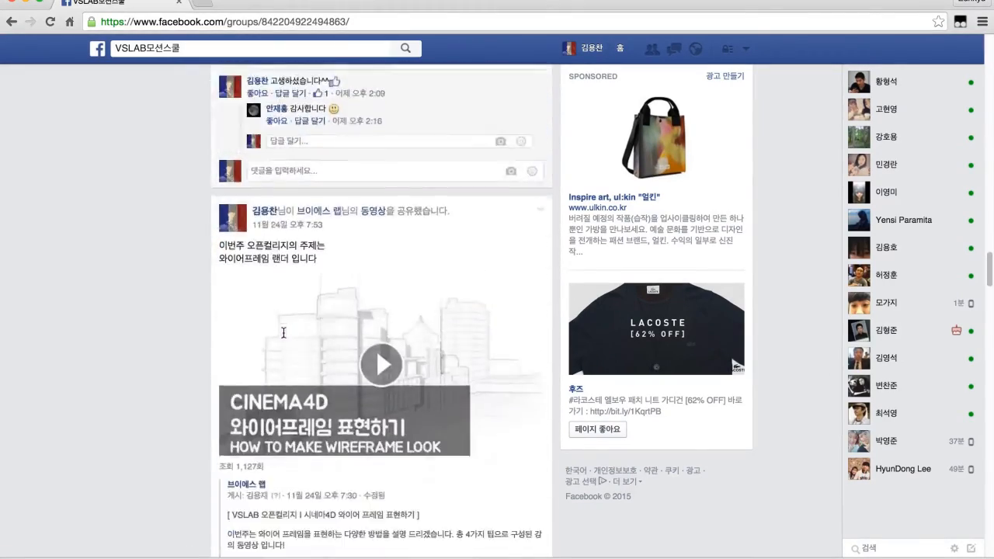
{"action": "scroll", "coordinate": [284, 332], "scroll_direction": "down", "scroll_amount": 15}
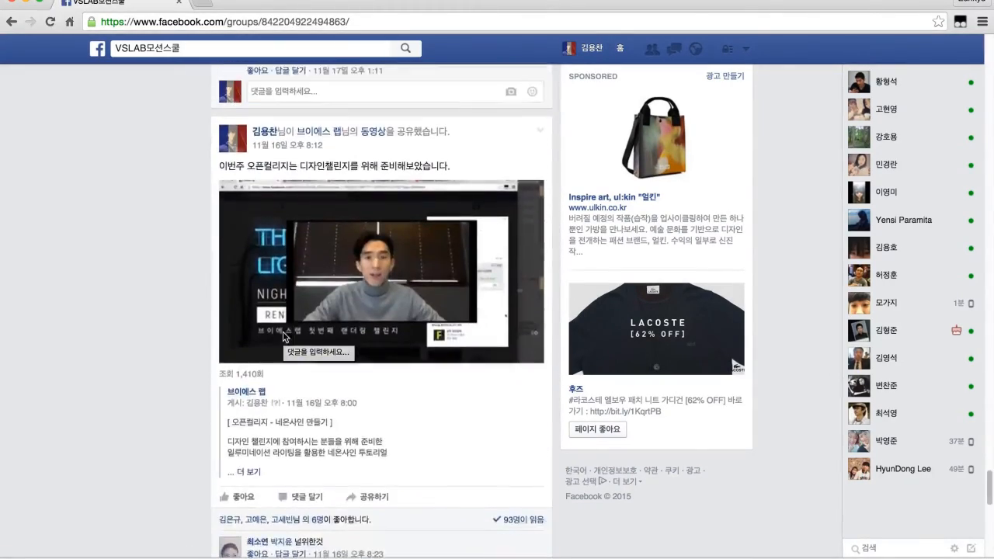
{"action": "scroll", "coordinate": [284, 336], "scroll_direction": "down", "scroll_amount": 5}
{"action": "left_click", "coordinate": [352, 259]}
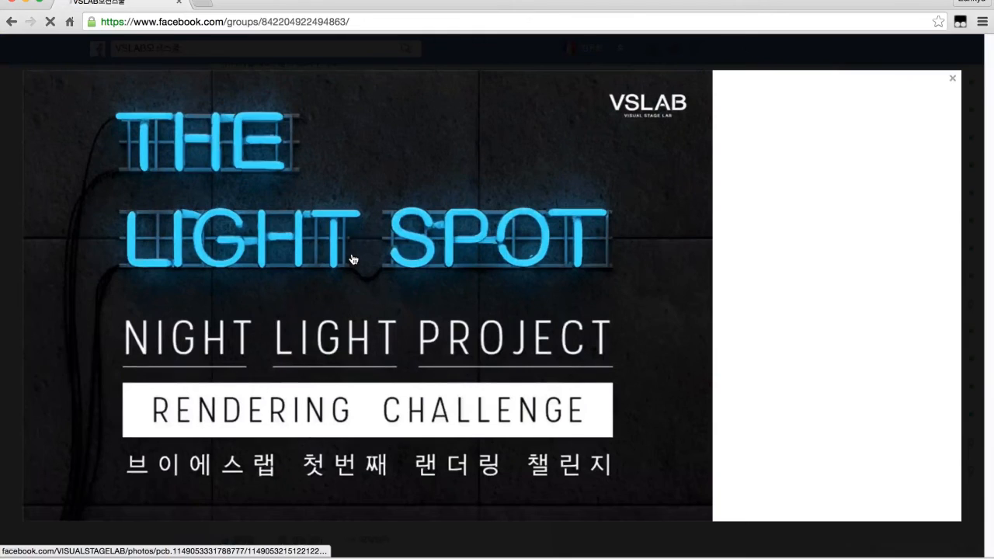
Browse the challenge post's neon typography images and participation rules, ending back on the The Light Spot poster
{"action": "left_click", "coordinate": [688, 314]}
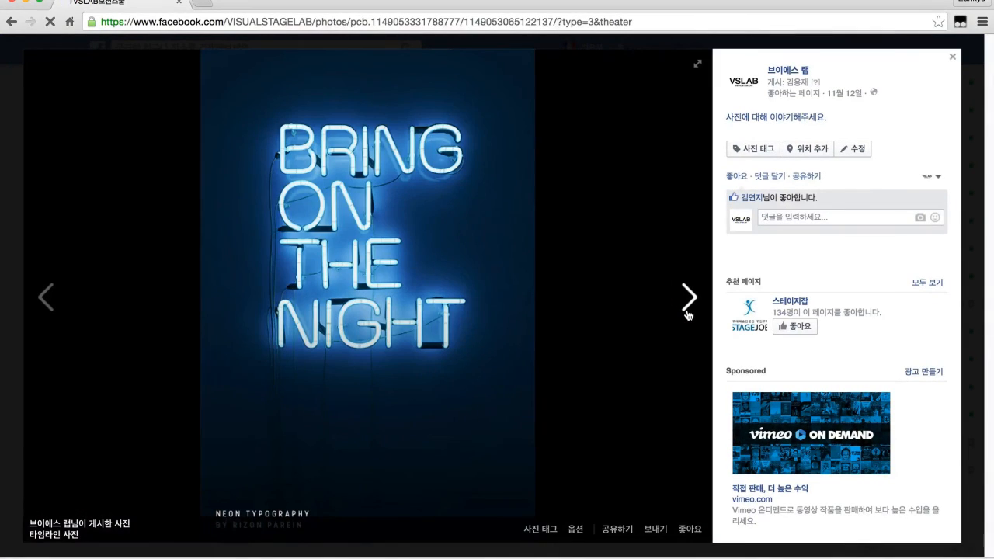
{"action": "left_click", "coordinate": [687, 314]}
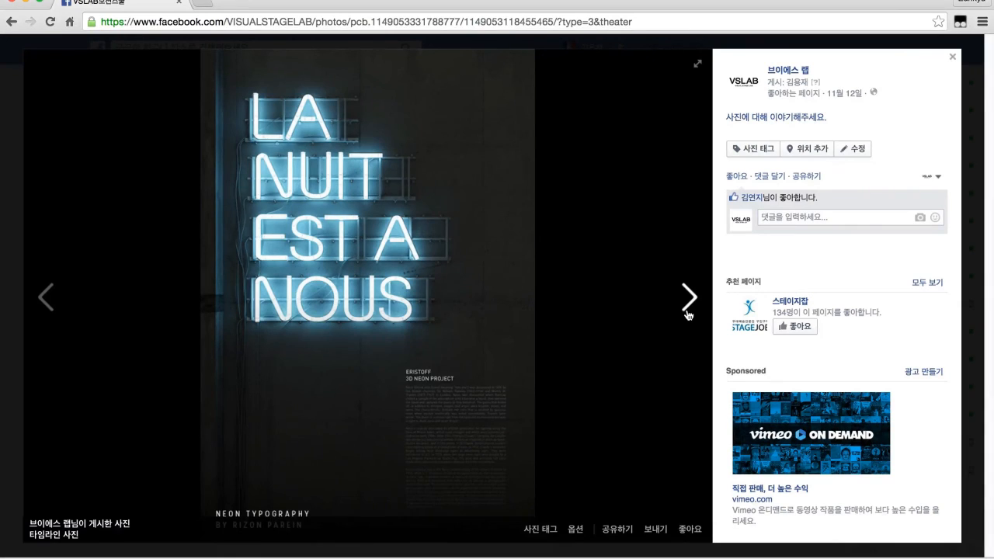
{"action": "left_click", "coordinate": [687, 314]}
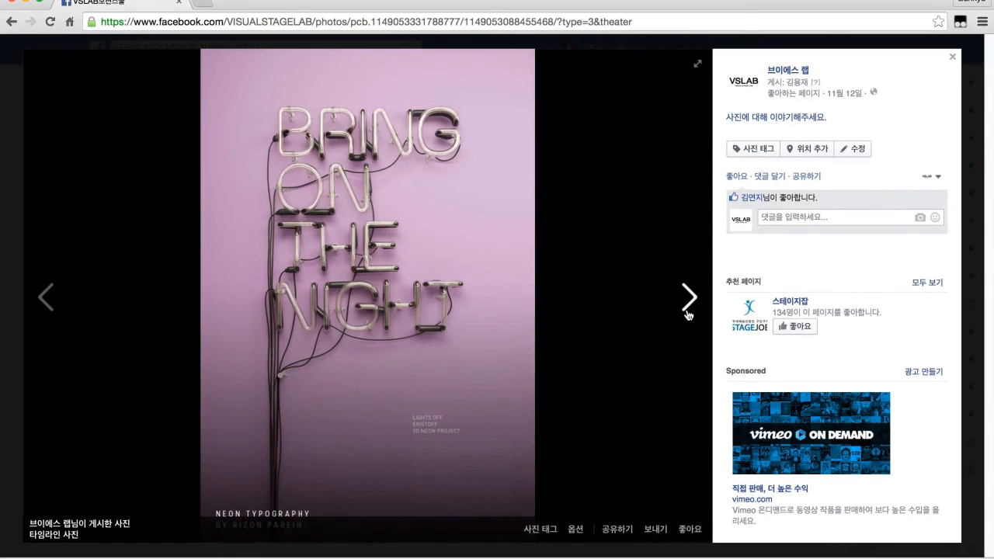
{"action": "left_click", "coordinate": [687, 314]}
{"action": "left_click", "coordinate": [688, 314]}
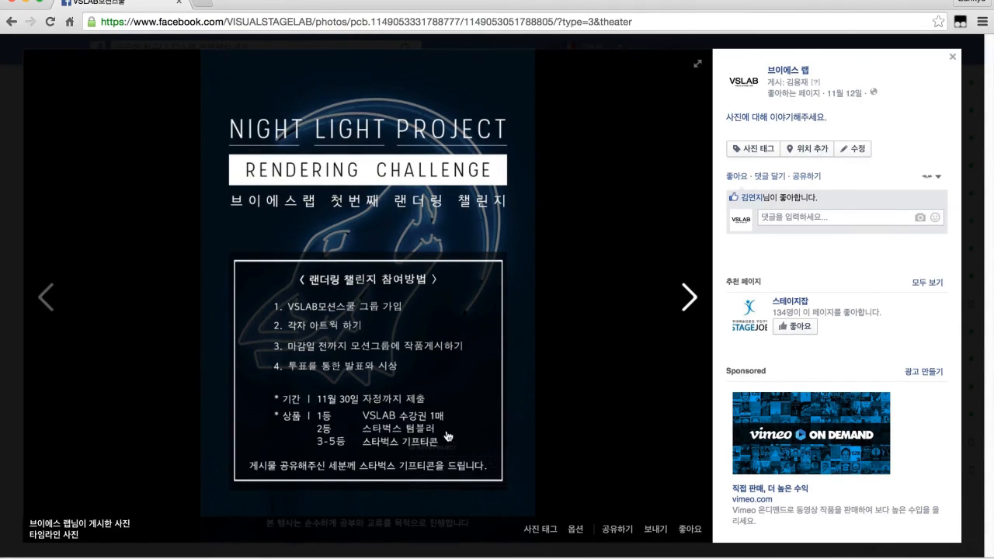
{"action": "left_click", "coordinate": [149, 454]}
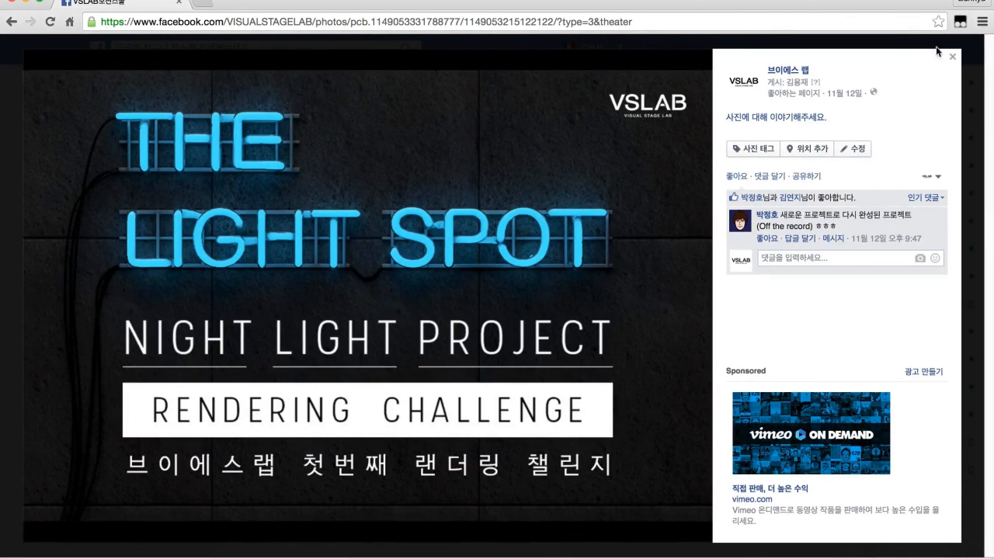
Close the photo viewer and return to the start of the group feed to show the most recent Night & Light Project entry
{"action": "left_click", "coordinate": [952, 58]}
{"action": "scroll", "coordinate": [461, 228], "scroll_direction": "down", "scroll_amount": 3}
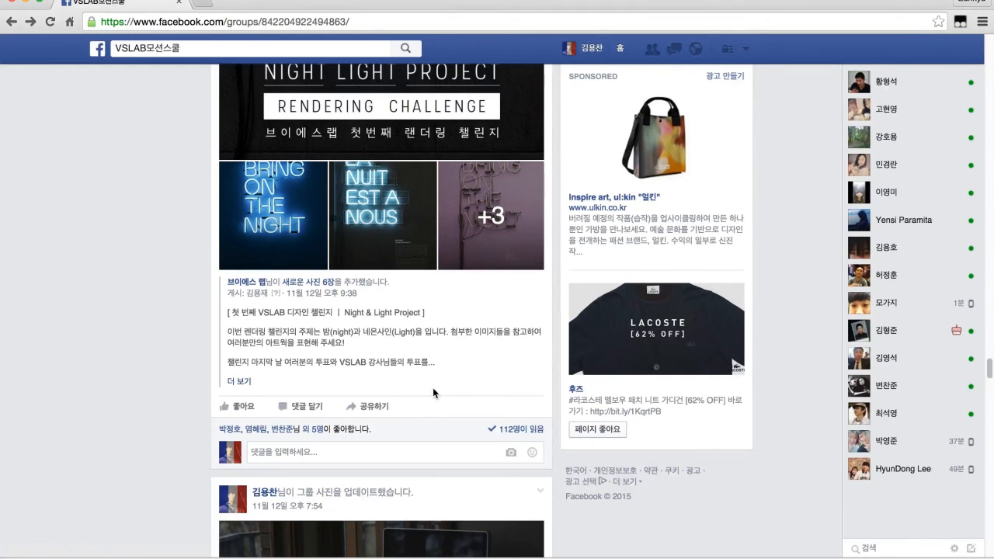
{"action": "scroll", "coordinate": [432, 387], "scroll_direction": "up", "scroll_amount": 10}
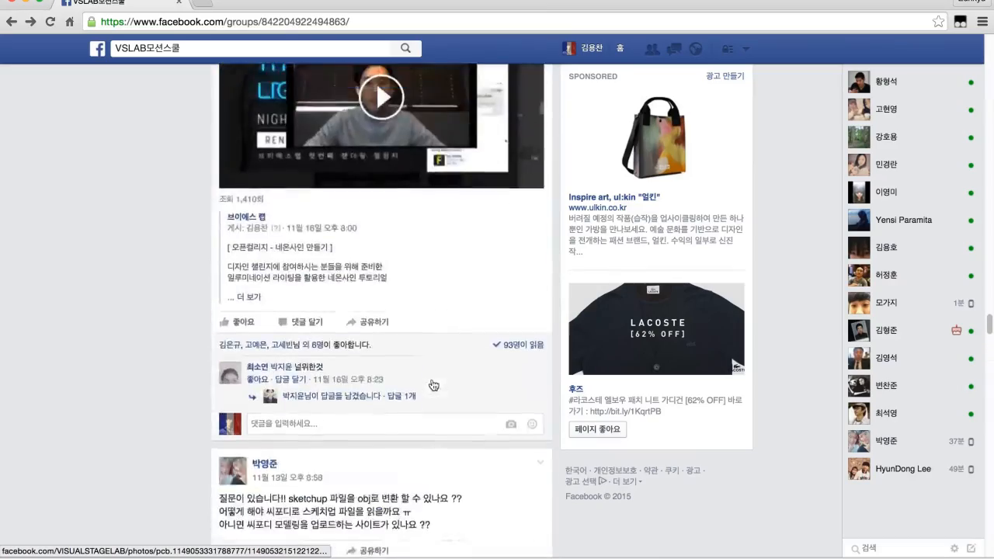
{"action": "scroll", "coordinate": [434, 385], "scroll_direction": "up", "scroll_amount": 15}
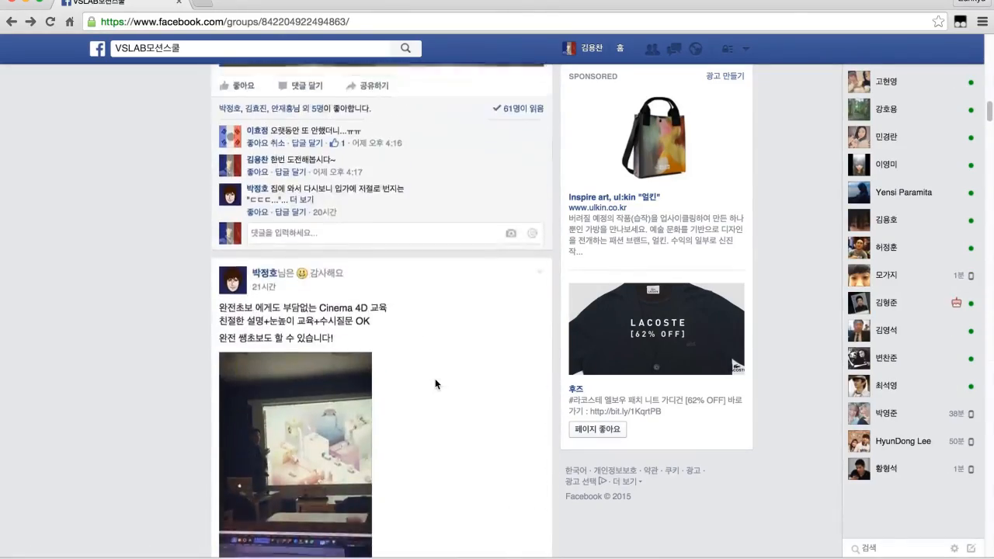
{"action": "scroll", "coordinate": [435, 378], "scroll_direction": "up", "scroll_amount": 15}
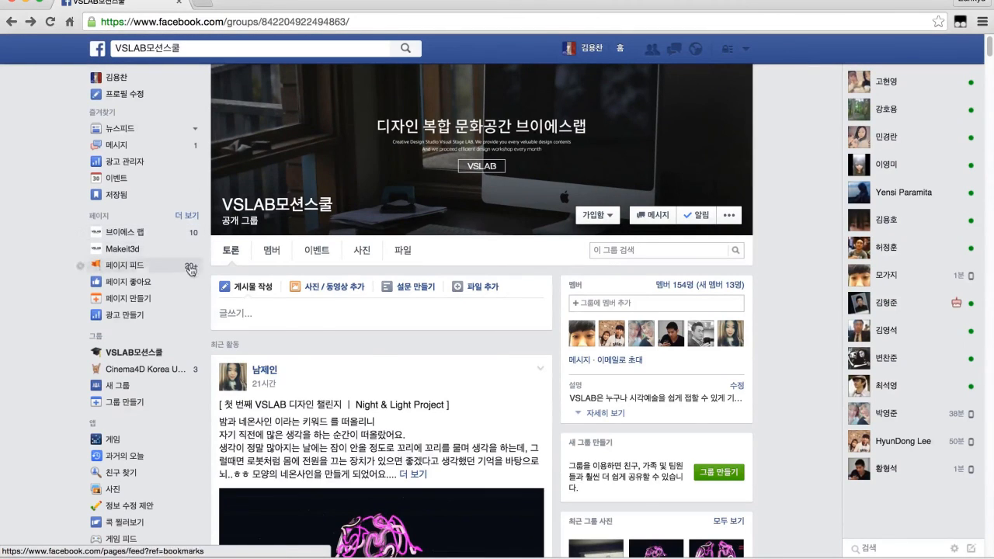
{"action": "scroll", "coordinate": [389, 400], "scroll_direction": "down", "scroll_amount": 3}
{"action": "scroll", "coordinate": [388, 401], "scroll_direction": "up", "scroll_amount": 1}
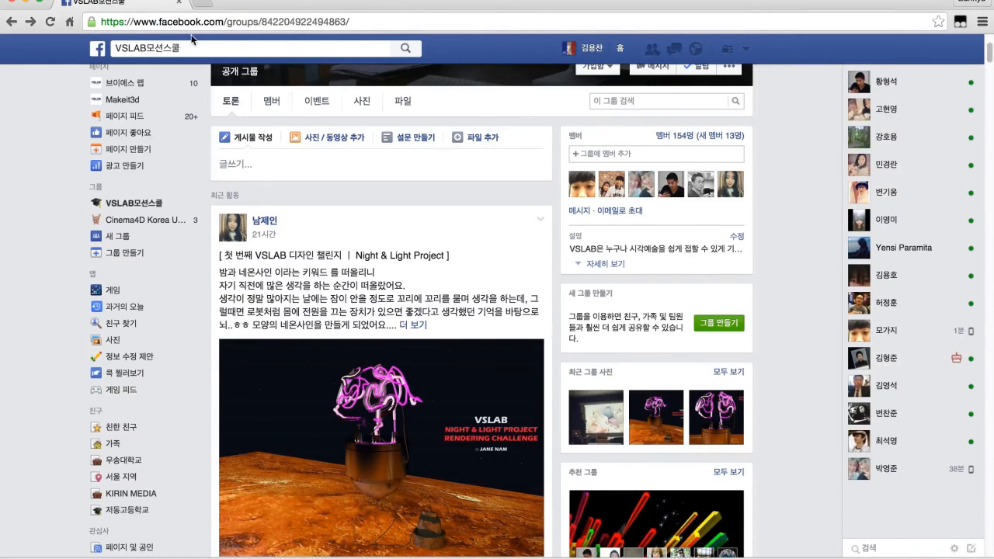
{"action": "scroll", "coordinate": [200, 32], "scroll_direction": "down", "scroll_amount": 1}
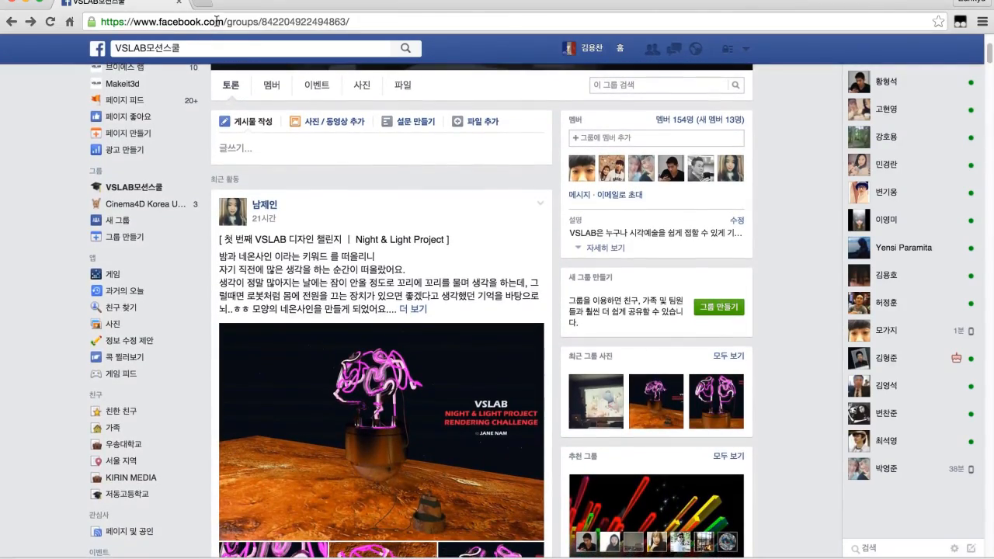